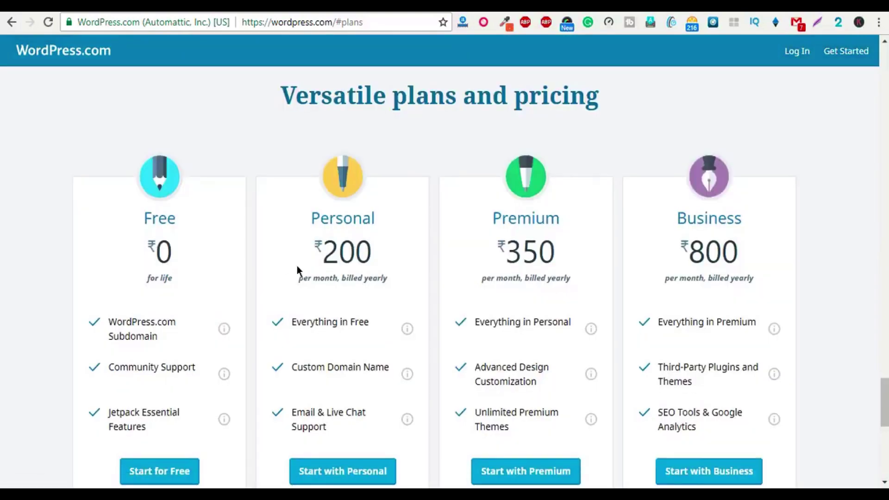
Step: Look over the plan pricing, including the Personal plan's 200 price
scroll(143, 196, "down", 1)
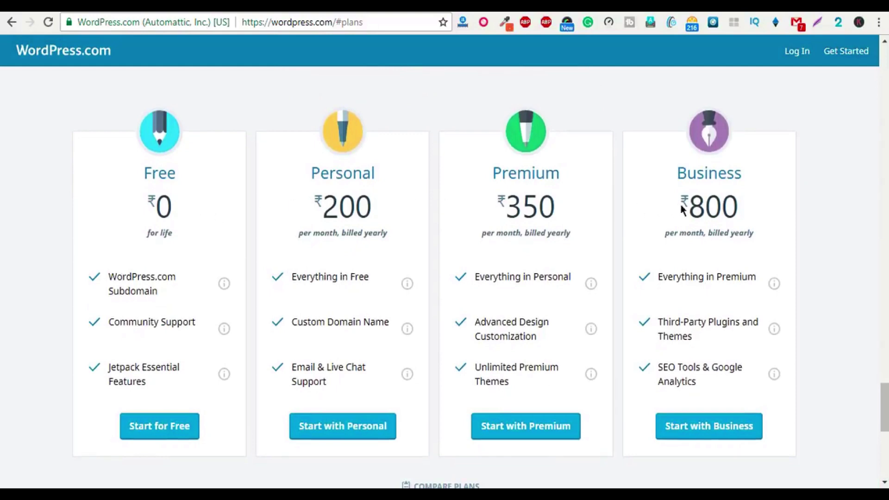
left_click_drag(321, 207, 455, 217)
left_click(455, 217)
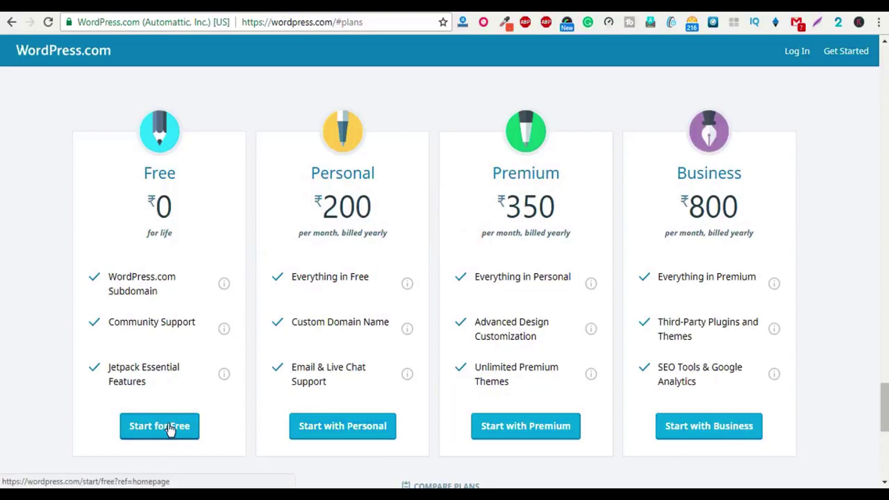
scroll(171, 427, "up", 10)
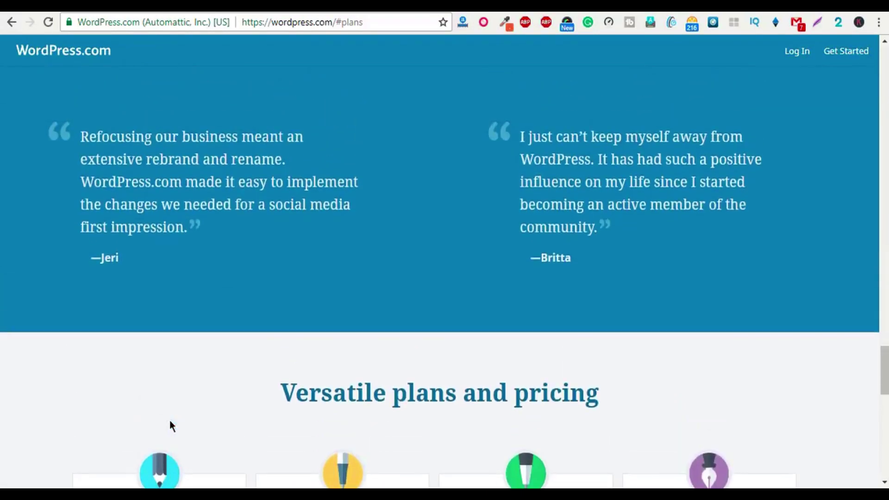
scroll(169, 420, "up", 10)
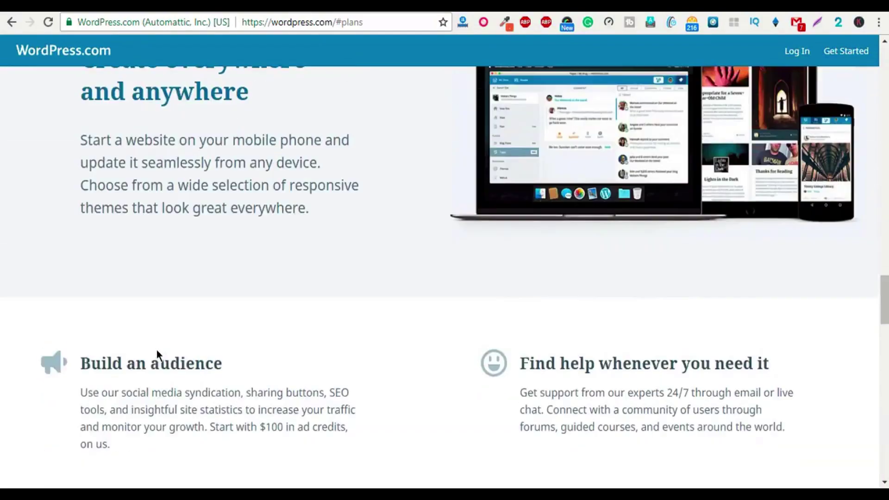
scroll(156, 351, "up", 10)
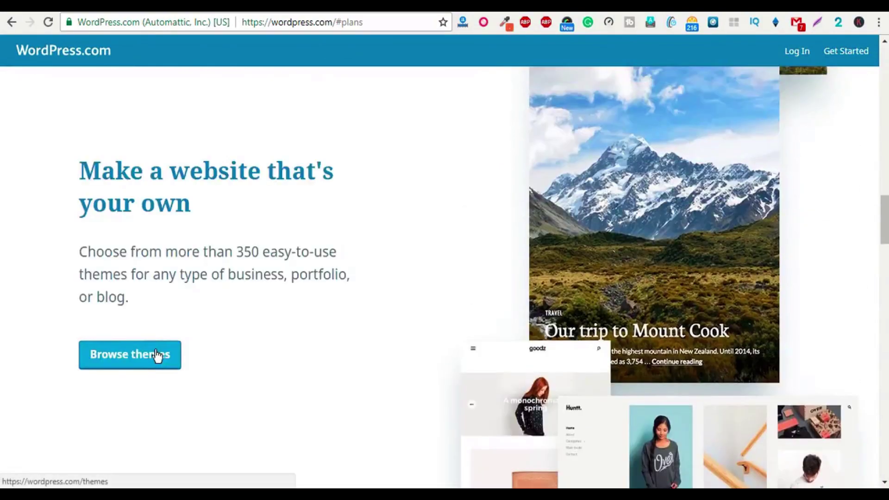
Step: Start a new site named moneyandknowledge about making money online and submit step 1
left_click(849, 54)
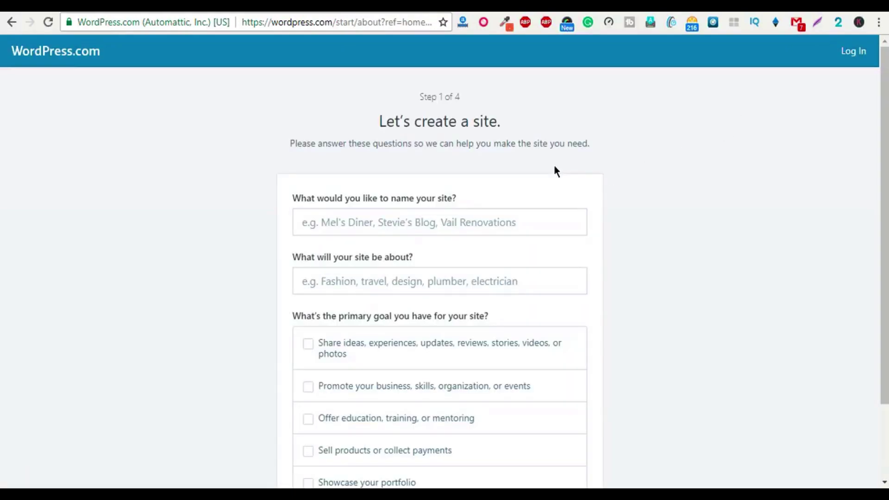
scroll(394, 222, "down", 3)
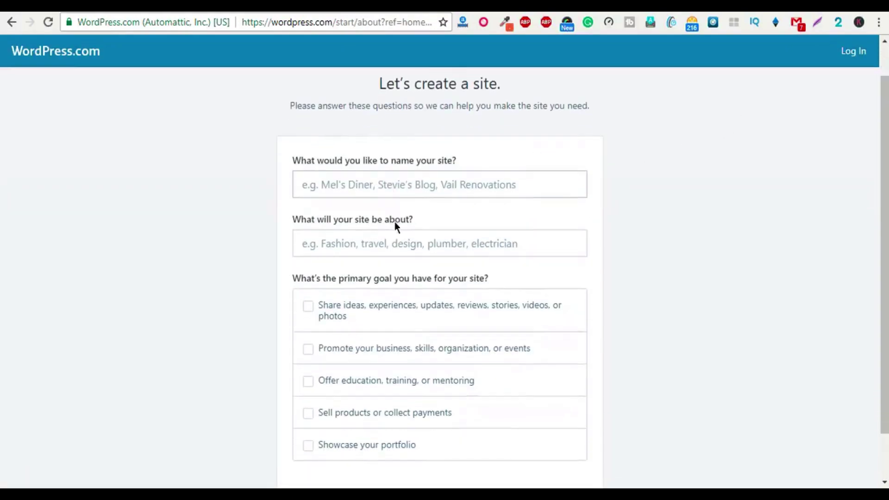
scroll(400, 262, "up", 3)
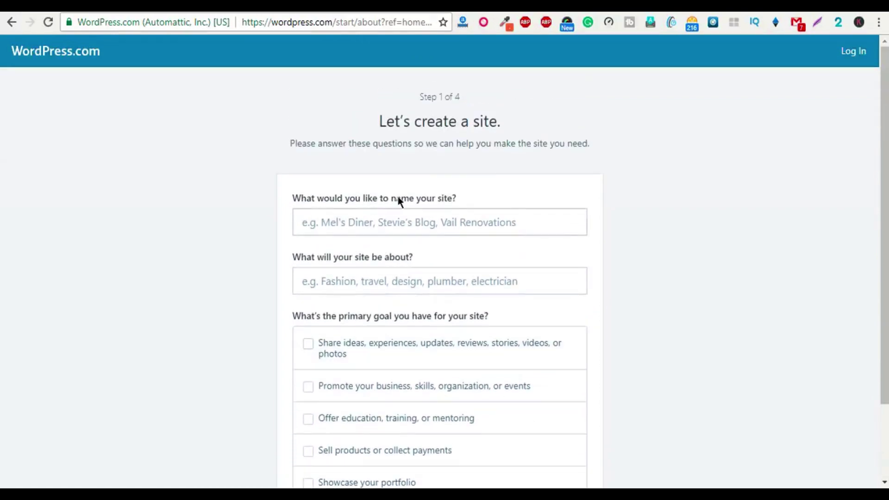
left_click(430, 223)
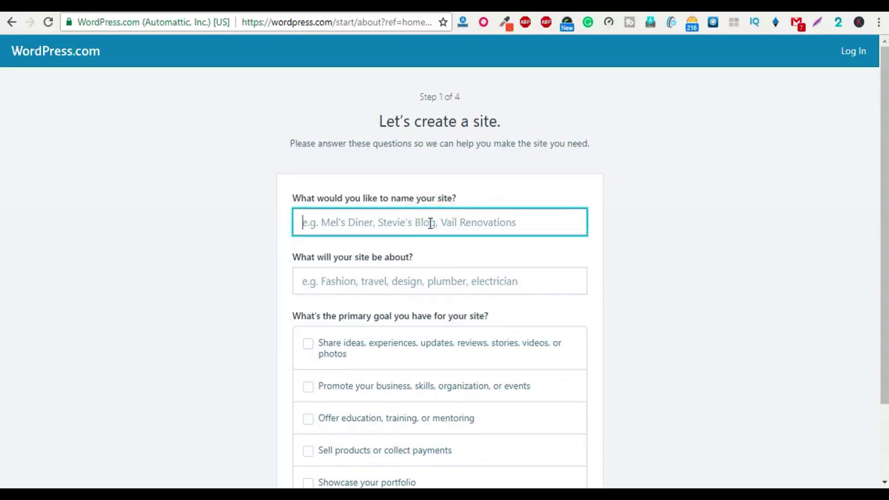
type("mon")
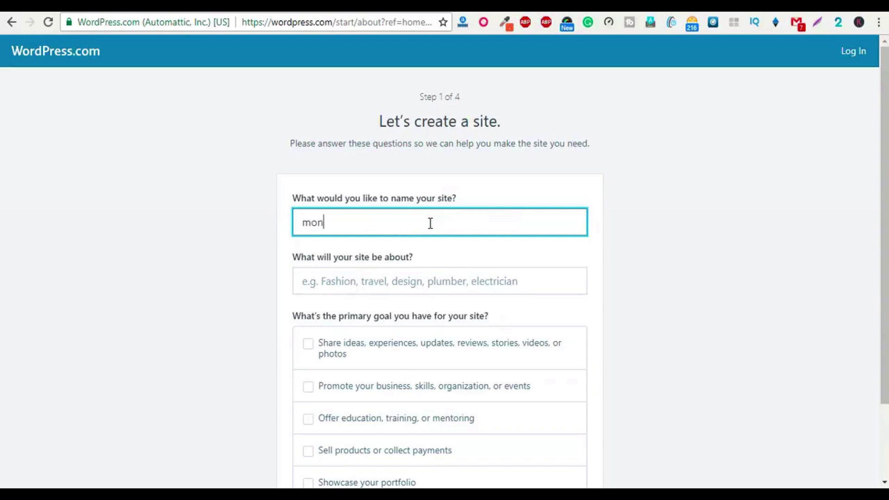
type("eyandknowledge")
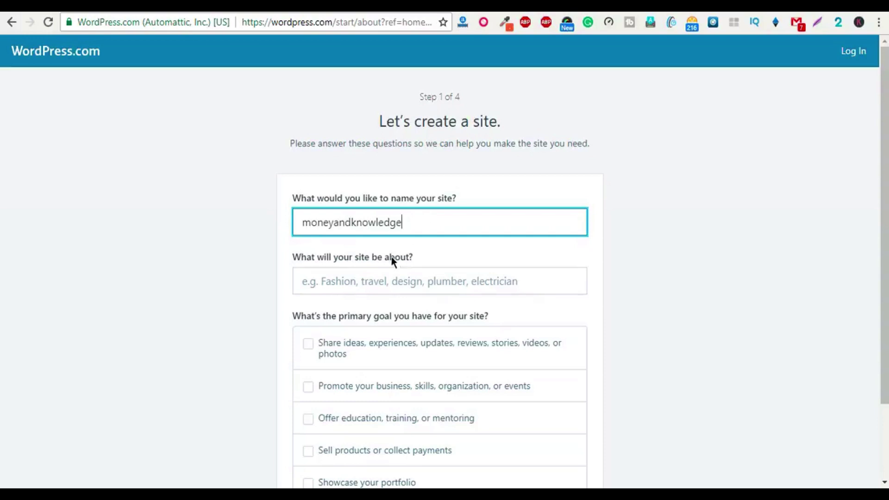
scroll(260, 278, "down", 1)
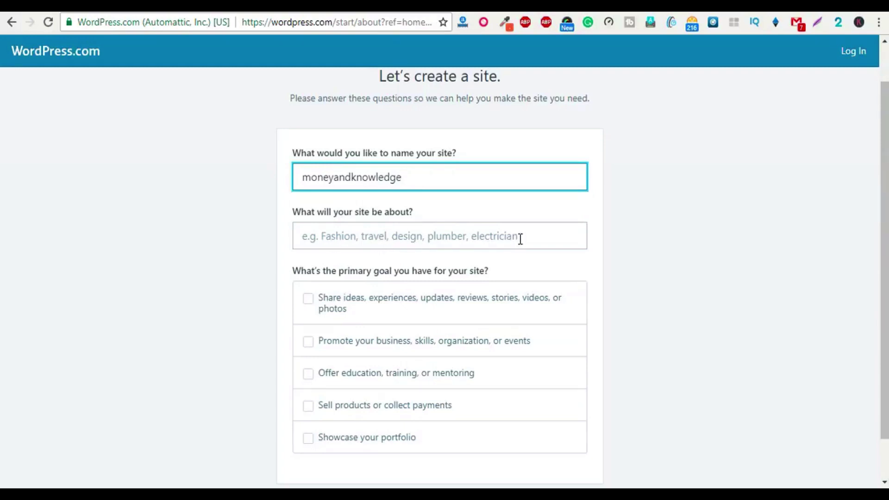
left_click(438, 237)
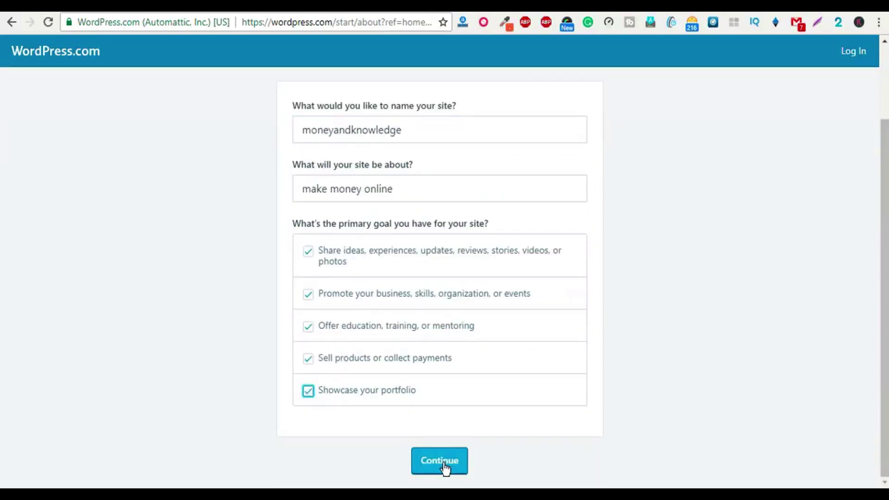
left_click(443, 466)
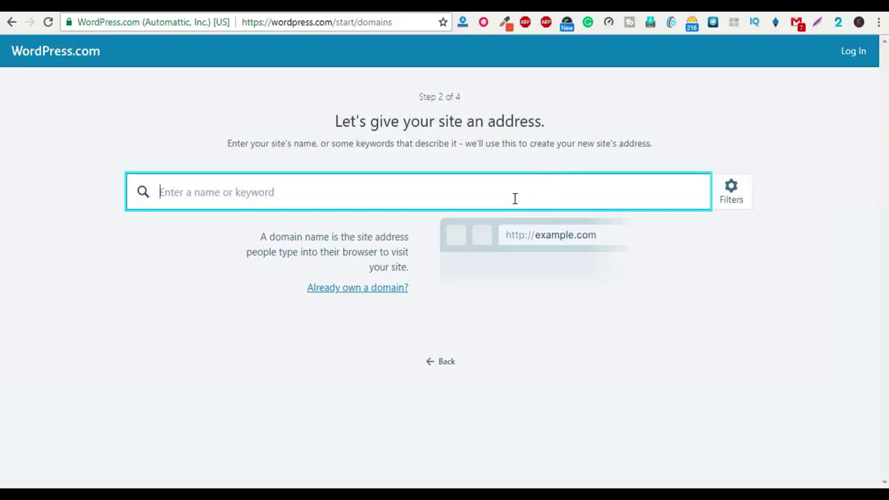
Step: Search 'moneyandknowledge' and select the free moneyandknowledge227335032.wordpress.com address
type("moneyandknowledge")
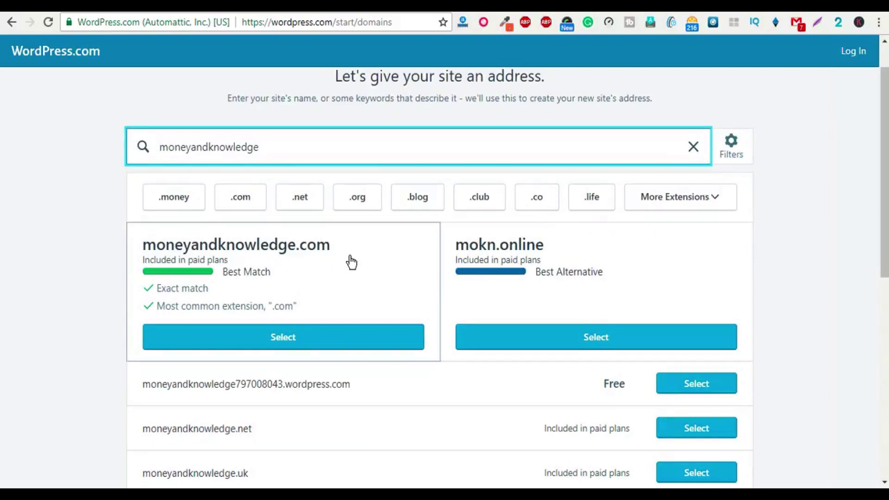
scroll(252, 321, "down", 1)
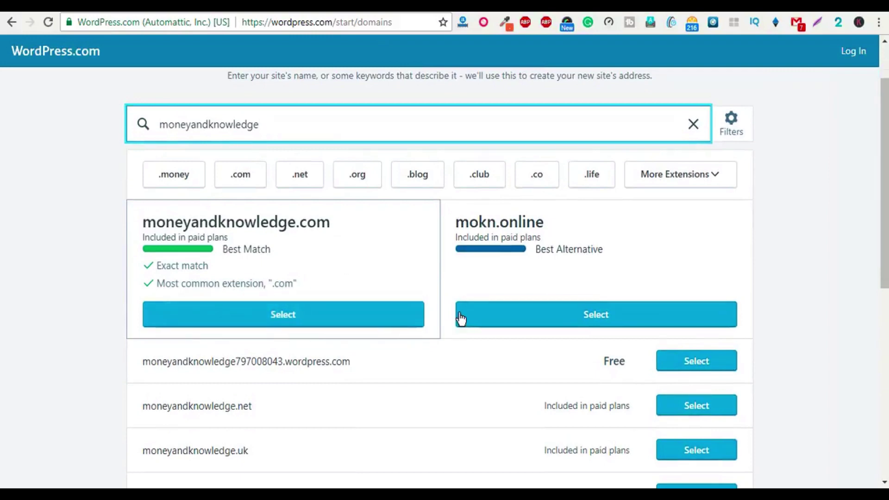
scroll(461, 319, "down", 1)
scroll(406, 304, "up", 1)
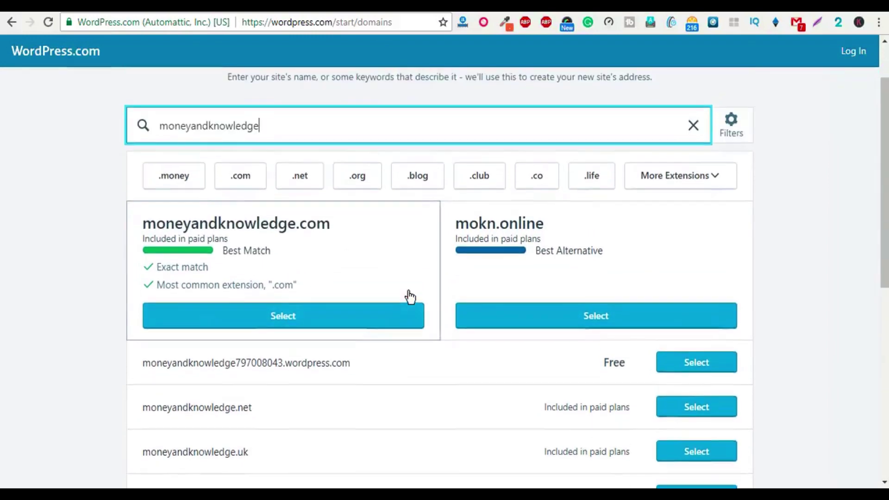
scroll(414, 291, "up", 2)
scroll(419, 287, "down", 4)
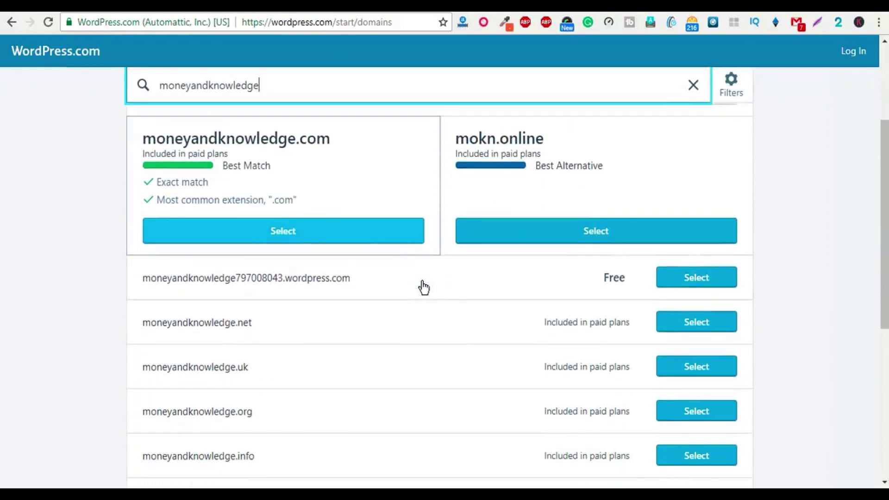
scroll(220, 315, "down", 1)
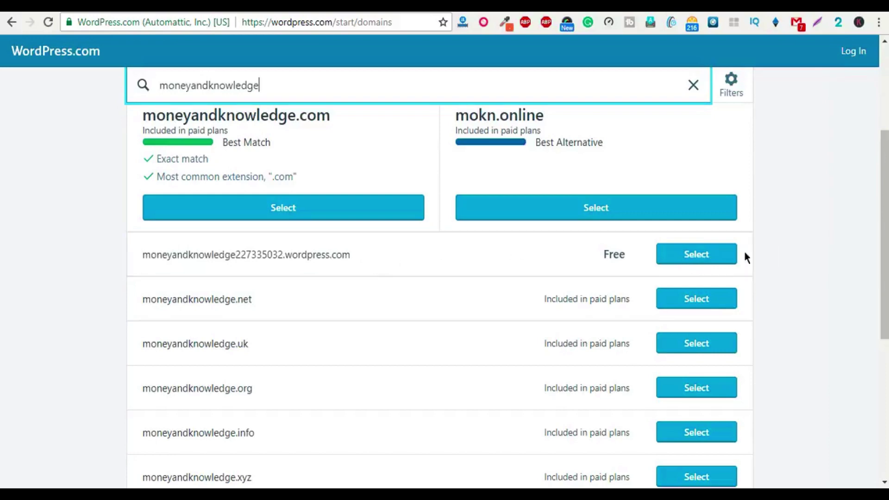
left_click(695, 257)
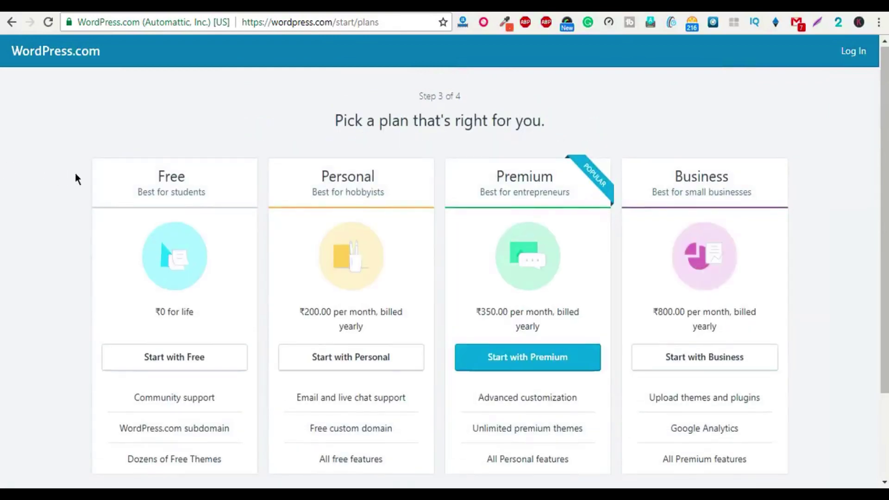
Step: Choose the Free plan at ₹0 from the plan list
scroll(134, 189, "down", 1)
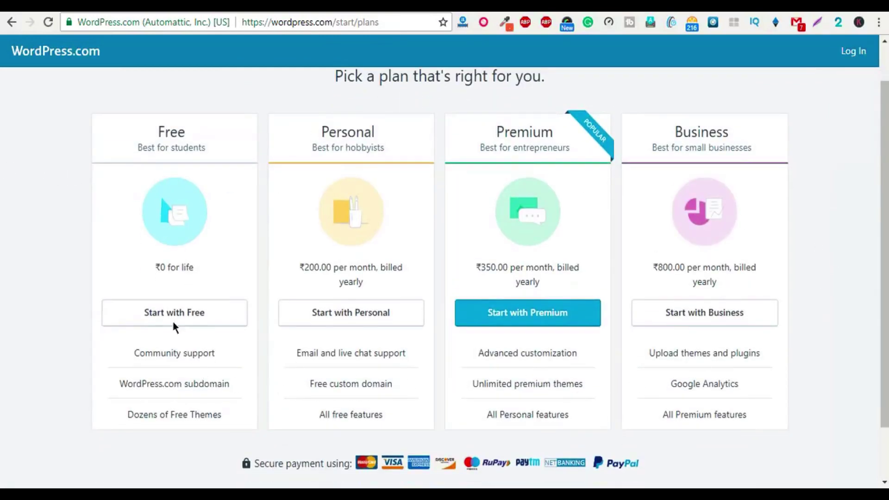
scroll(170, 229, "down", 1)
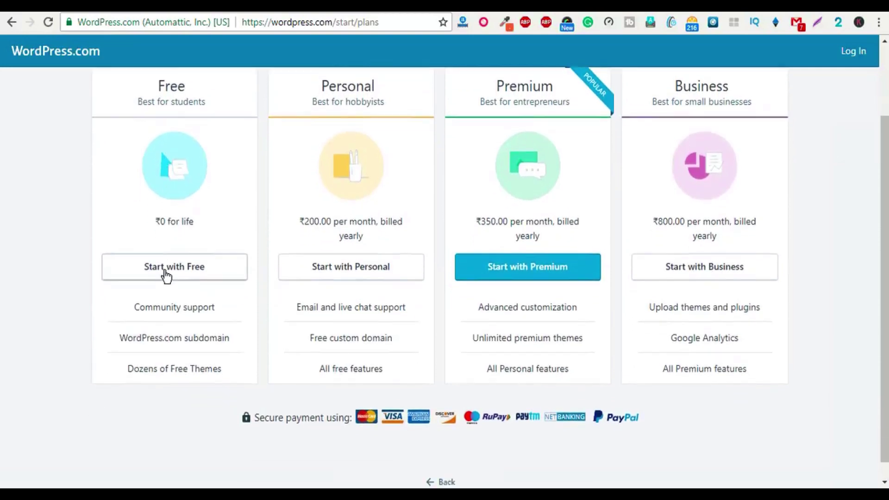
left_click(165, 270)
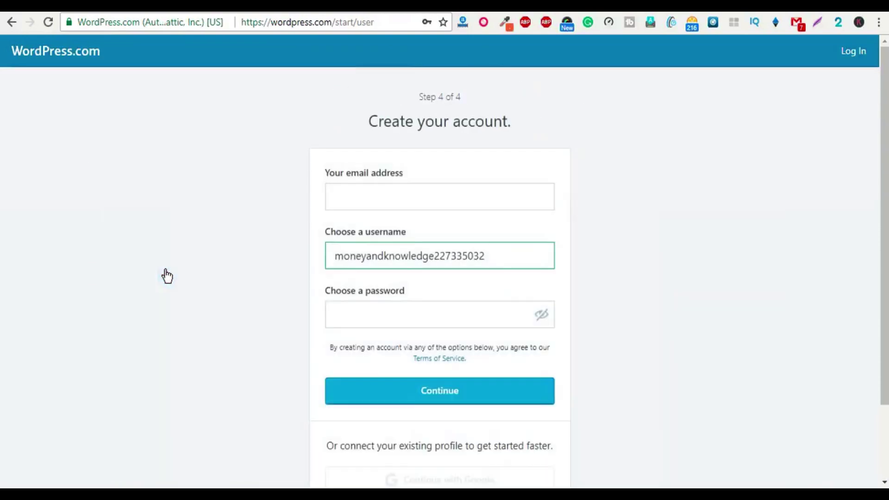
Step: Fill in the account's e-mail address, correcting its name part
left_click(362, 193)
key("ctrl+v")
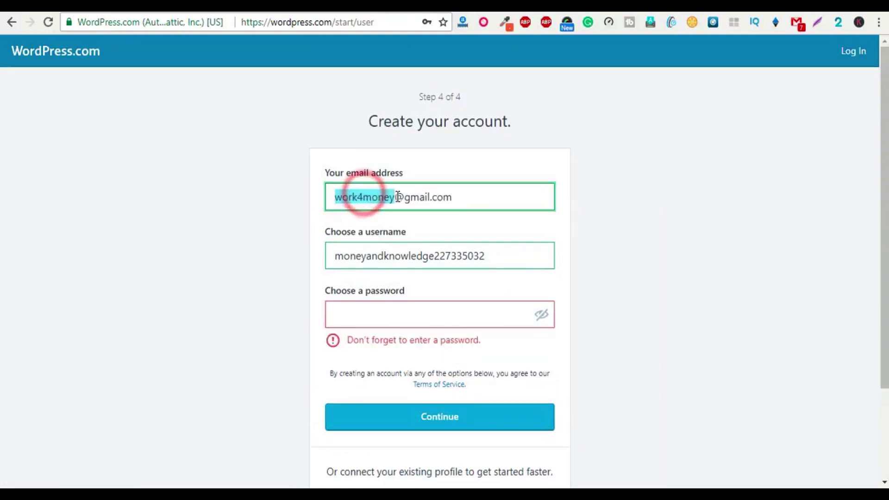
double_click(363, 197)
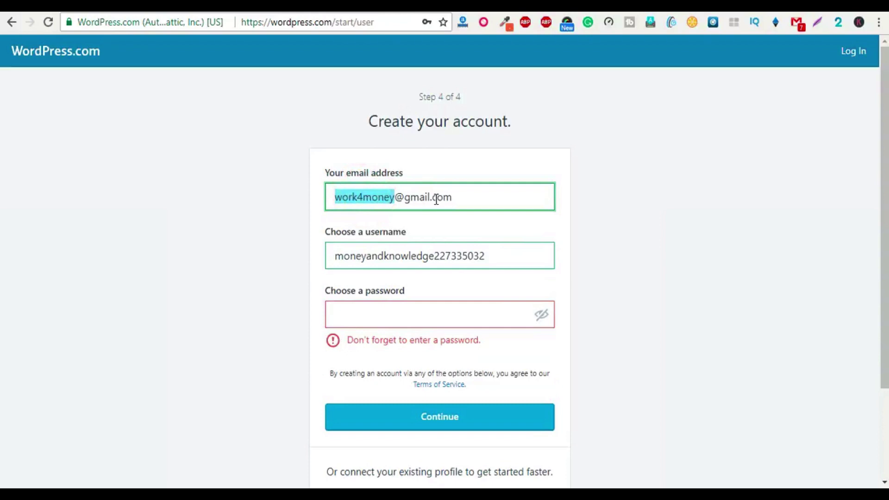
left_click(554, 221)
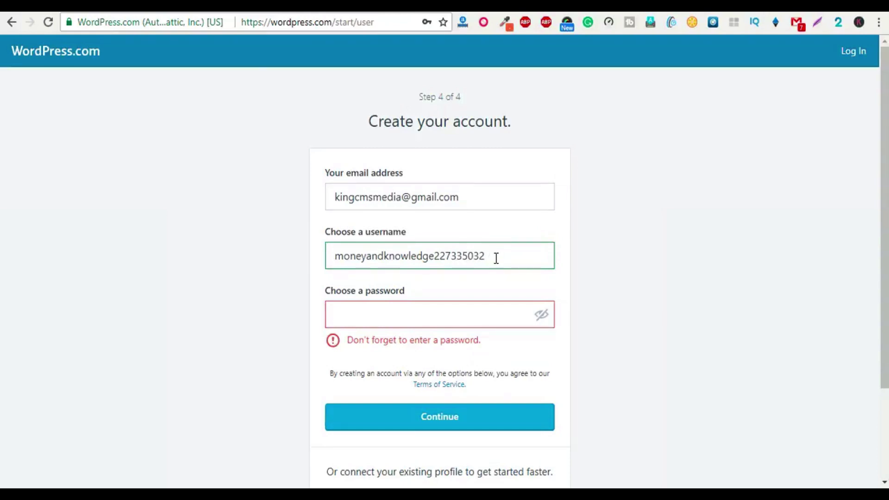
Step: Fill in the saved account password and create the account
left_click(453, 313)
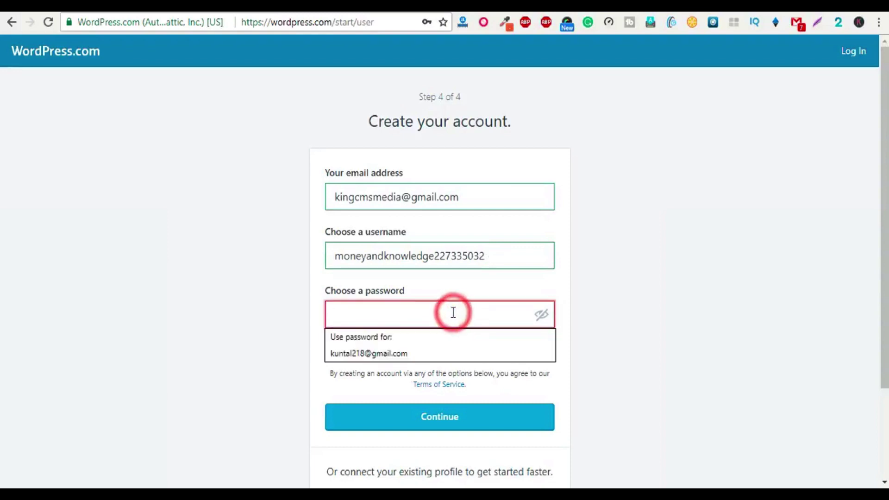
key("Down")
key("Return")
left_click(434, 392)
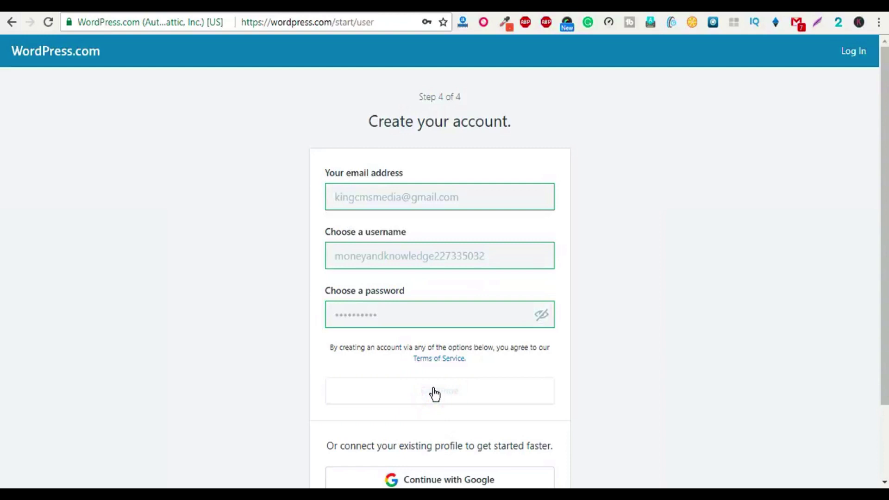
left_click_drag(323, 317, 462, 331)
left_click(462, 332)
left_click(461, 321)
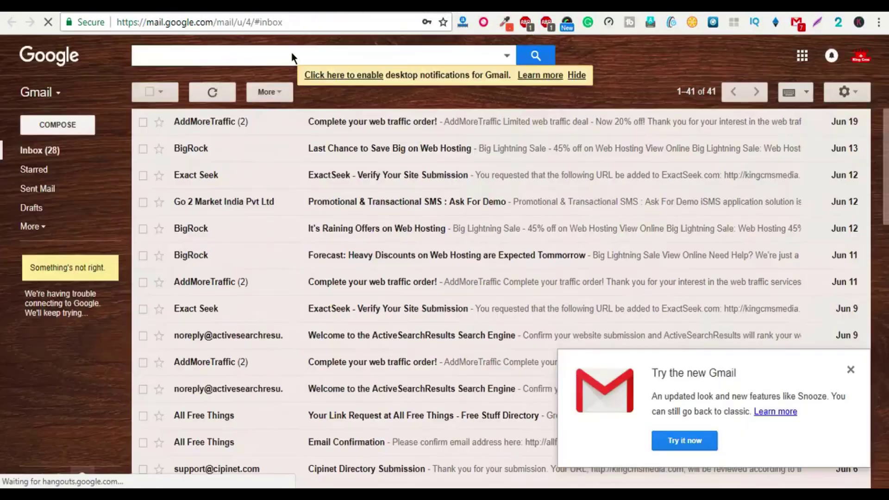
Step: Refresh Gmail, open the WordPress.com Activate email and confirm the address
left_click(213, 93)
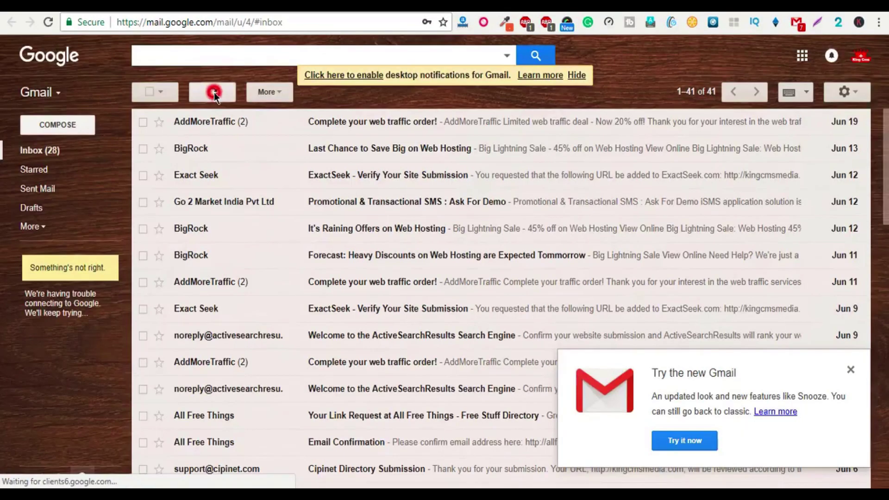
left_click(418, 124)
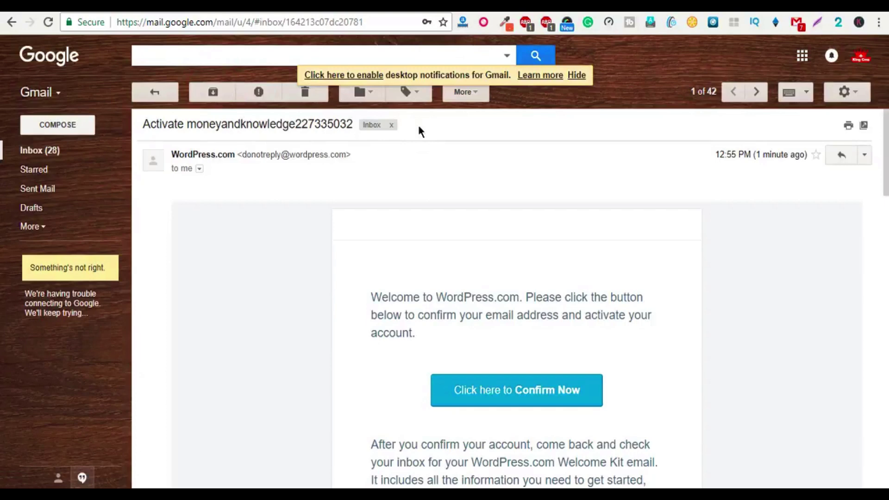
left_click(527, 405)
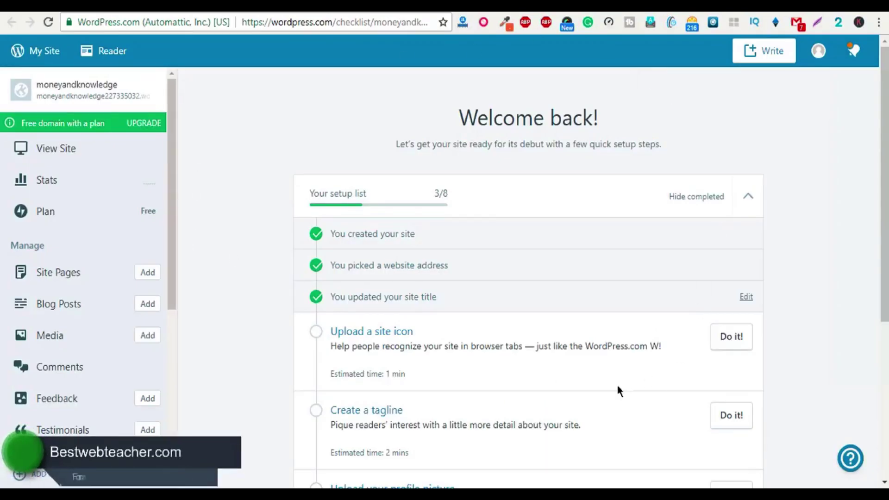
Step: Start the 'Upload a site icon' step from the setup checklist
scroll(231, 269, "down", 1)
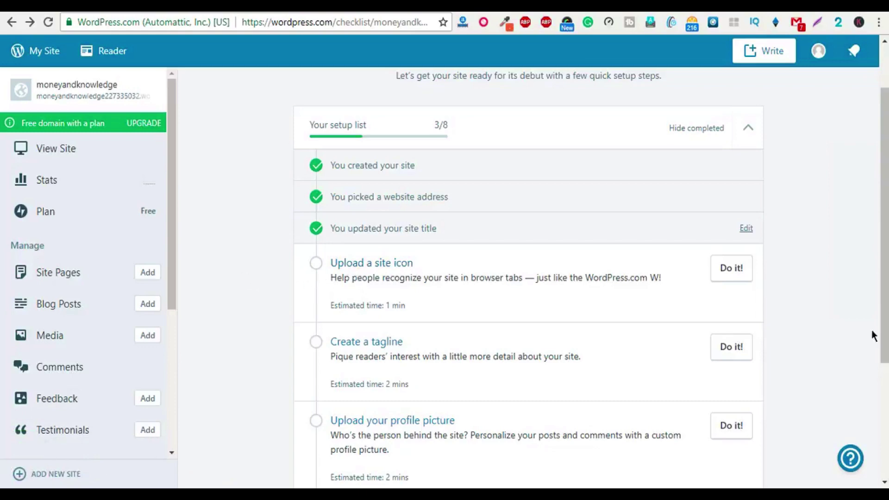
left_click(726, 272)
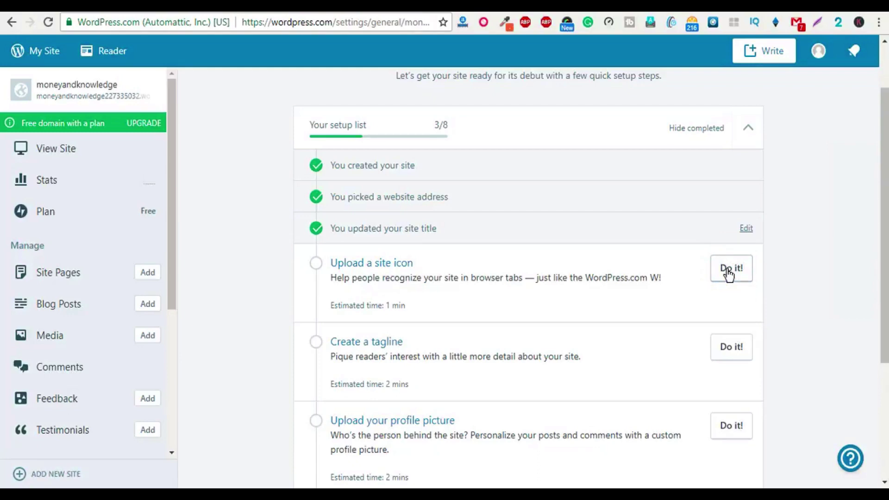
Step: Set the site title to 'Money And Knowledge' and the tagline 'Learn How To Earn Money Online'
left_click(731, 273)
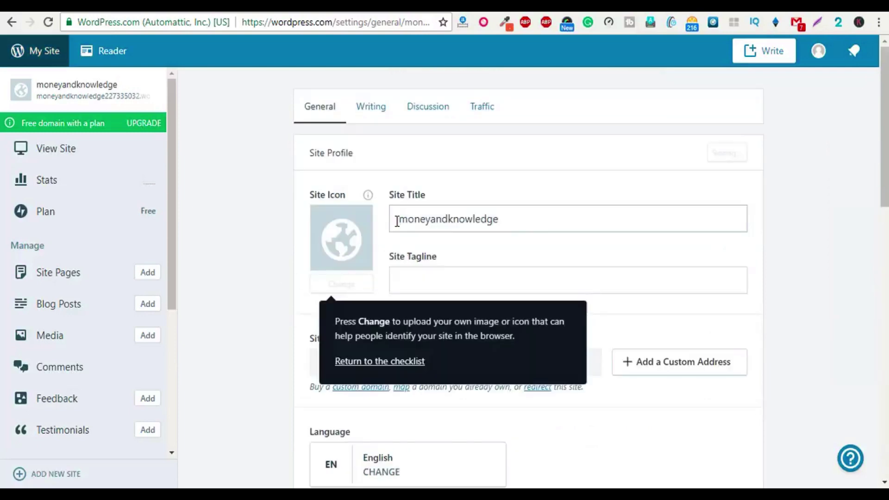
left_click_drag(398, 224, 530, 226)
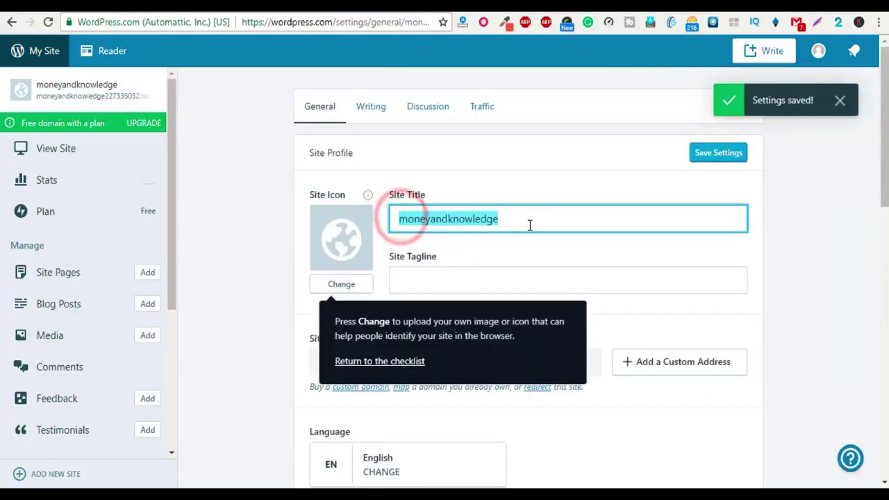
type("Mon")
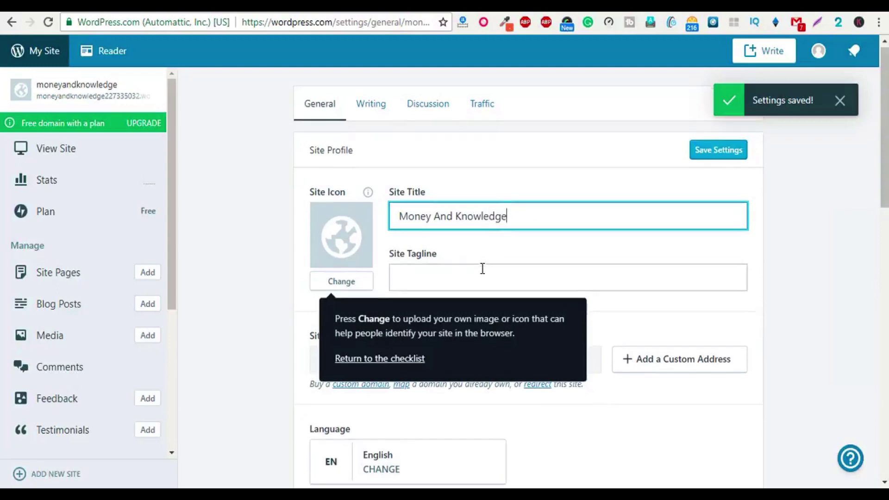
scroll(481, 266, "down", 1)
left_click(480, 235)
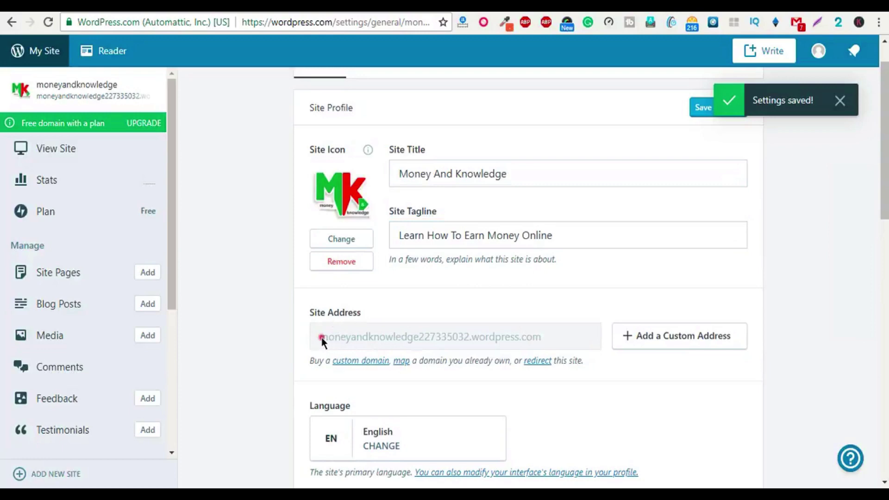
left_click_drag(321, 342, 550, 345)
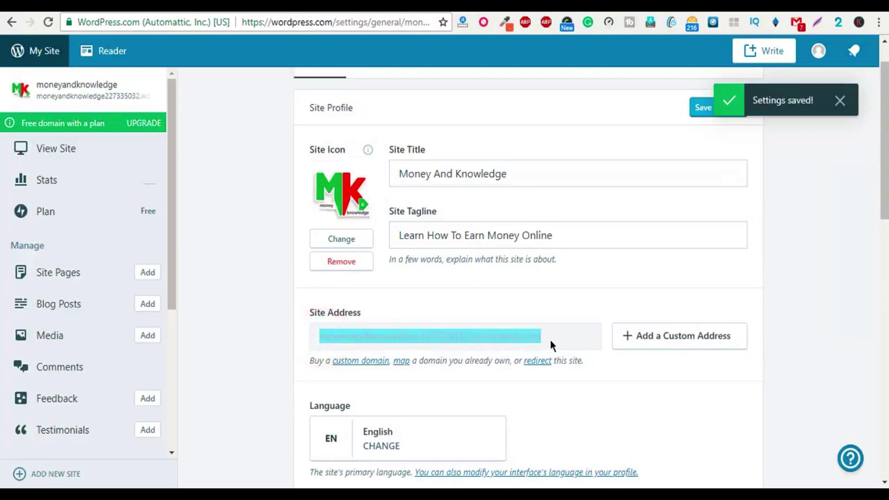
Step: Go through the remaining general settings and save them
scroll(423, 384, "down", 2)
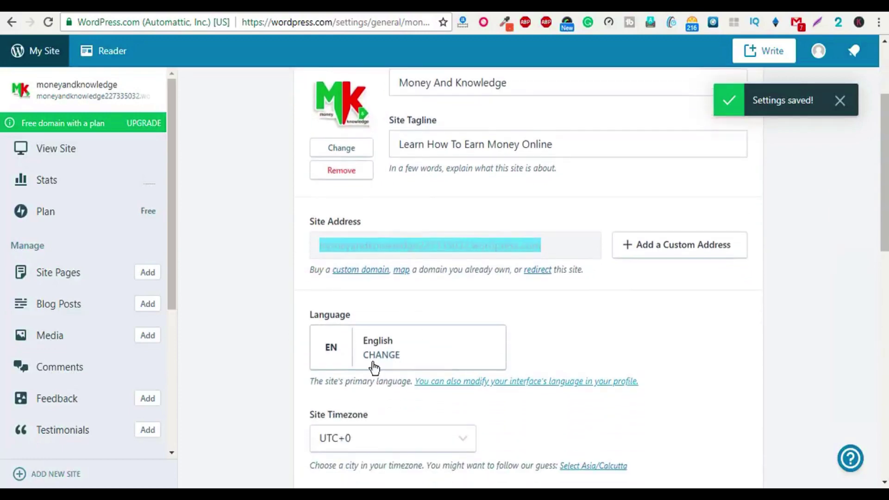
scroll(398, 353, "down", 1)
scroll(338, 386, "down", 1)
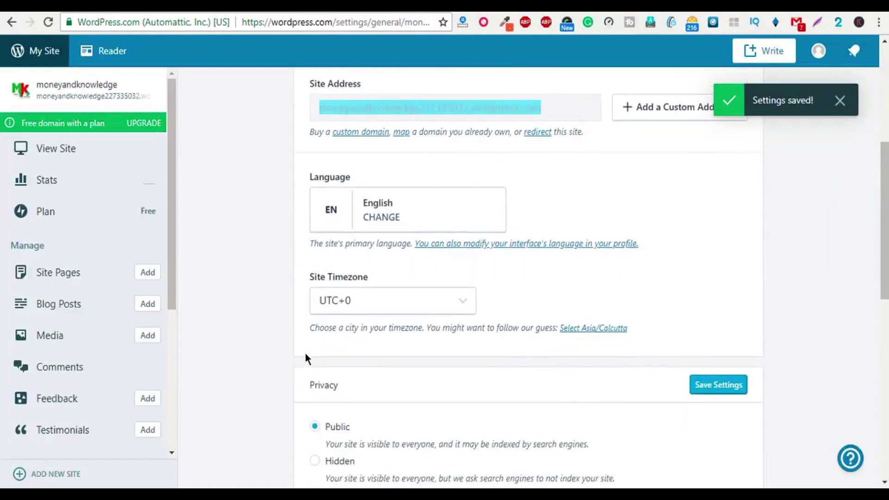
scroll(401, 322, "down", 3)
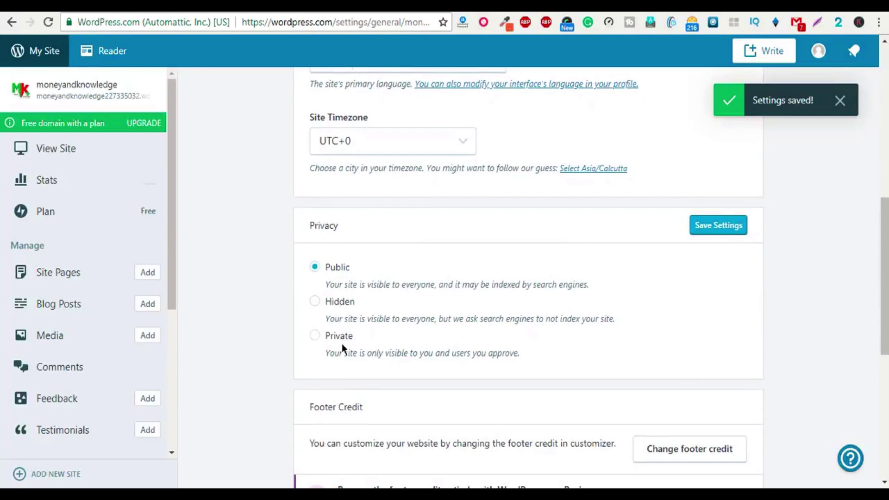
scroll(366, 370, "down", 2)
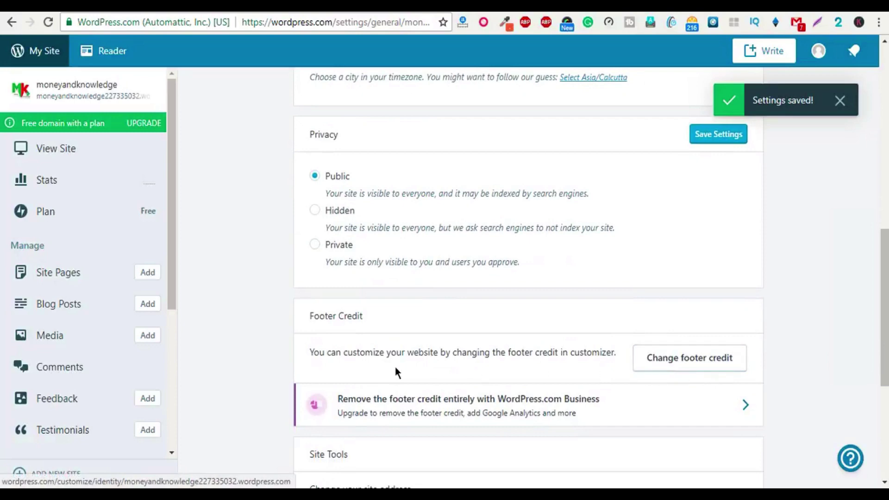
left_click_drag(317, 357, 600, 353)
left_click(673, 365)
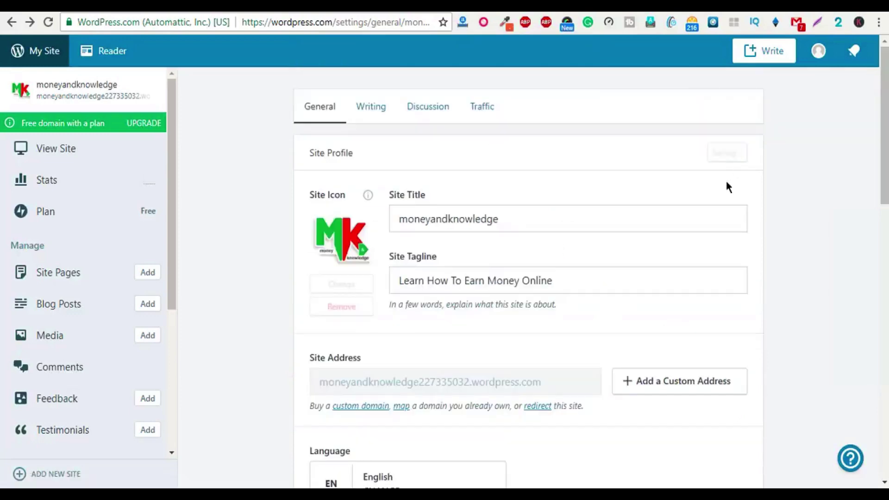
scroll(557, 233, "down", 6)
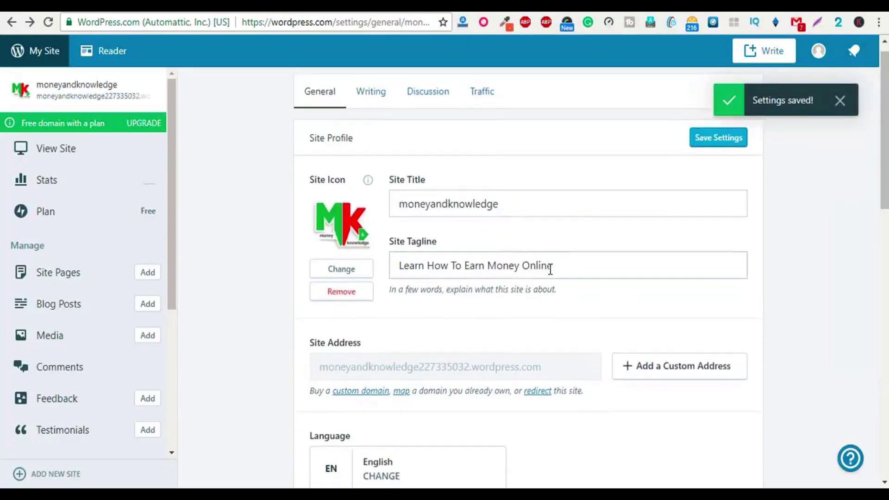
left_click(708, 387)
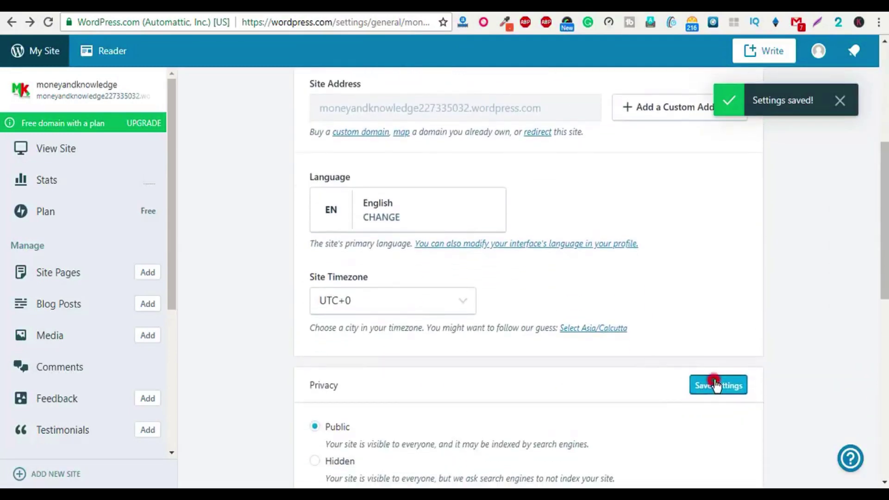
Step: Review the settings page and save the general settings once more
scroll(539, 377, "down", 5)
scroll(557, 324, "down", 2)
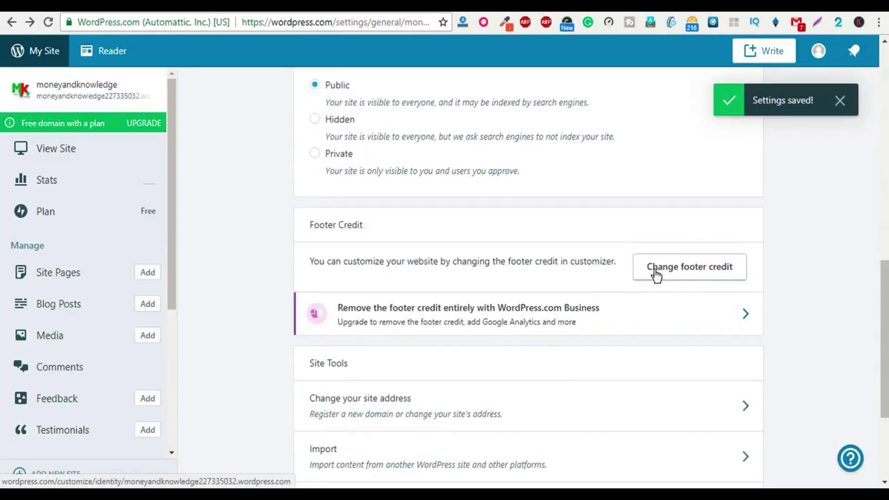
scroll(385, 391, "down", 3)
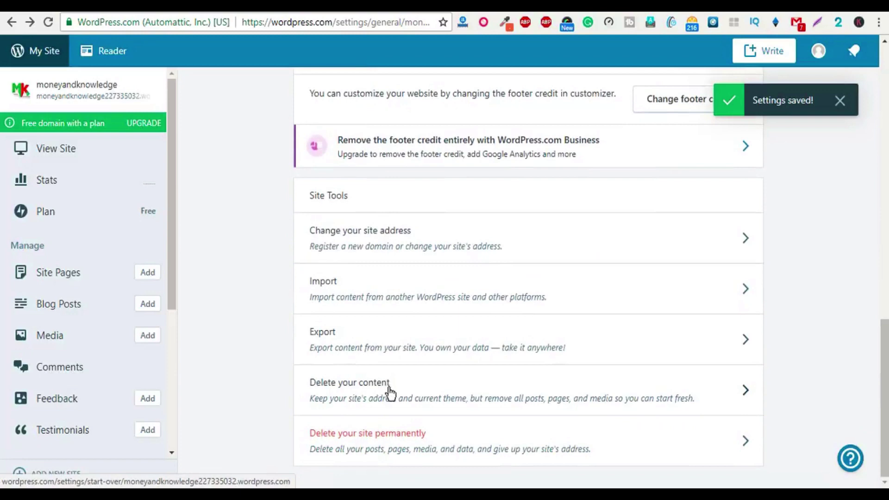
scroll(769, 192, "up", 2)
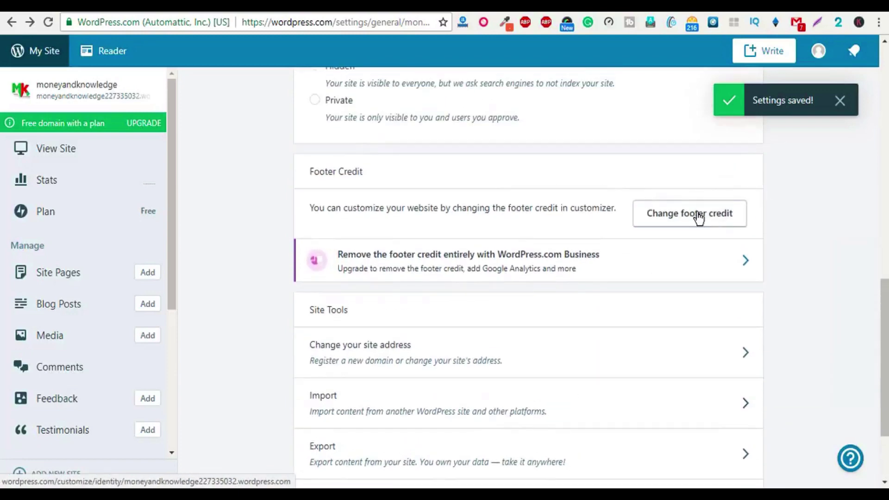
scroll(696, 248, "up", 1)
scroll(716, 246, "up", 2)
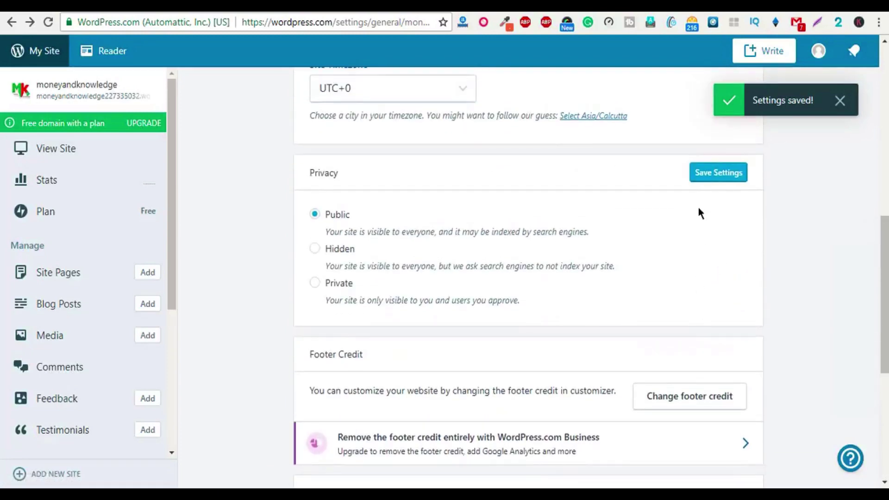
left_click(716, 177)
scroll(613, 308, "down", 2)
Step: Set Site Identity's Footer Credit to WordPress.com Logo, publish, and close the Customizer
left_click(674, 305)
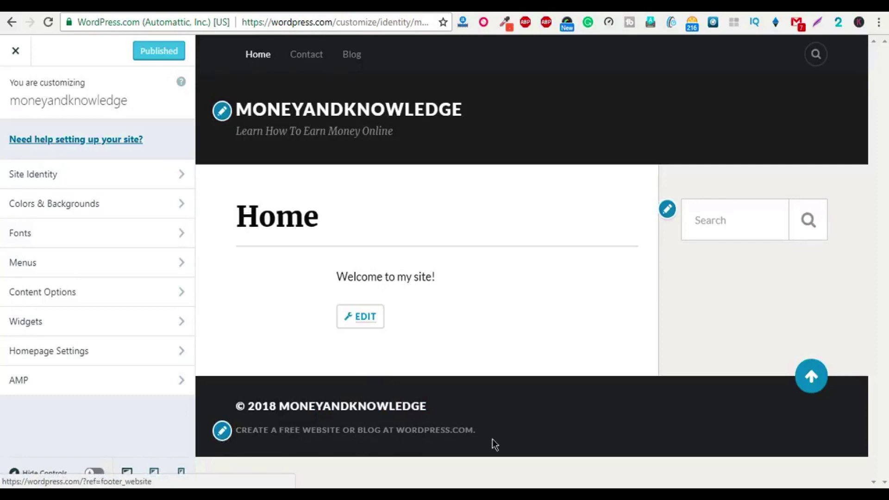
left_click(231, 435)
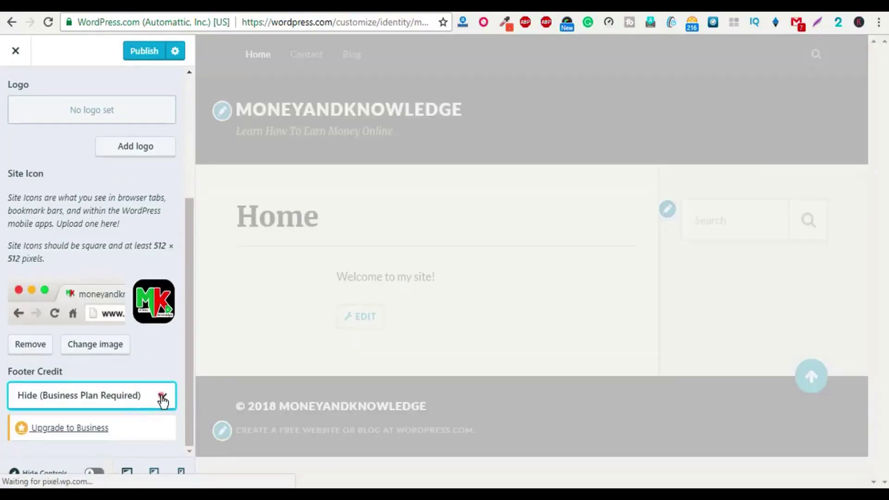
left_click(162, 397)
left_click(151, 396)
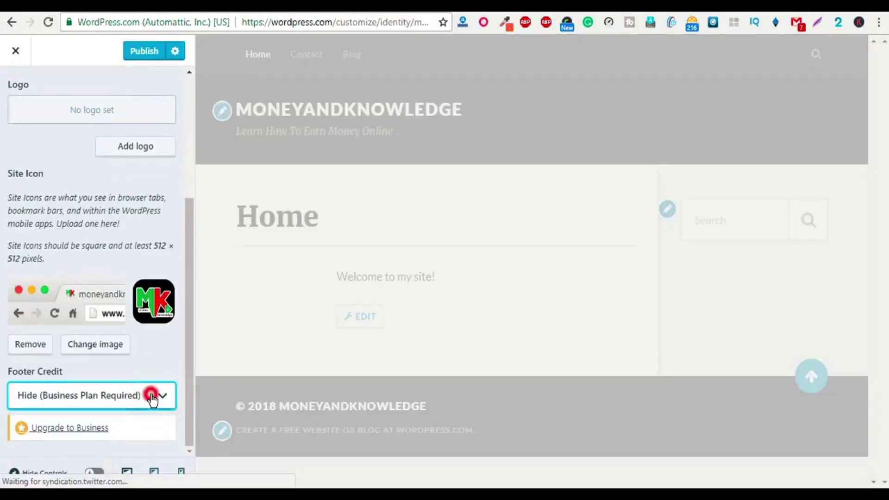
left_click(124, 396)
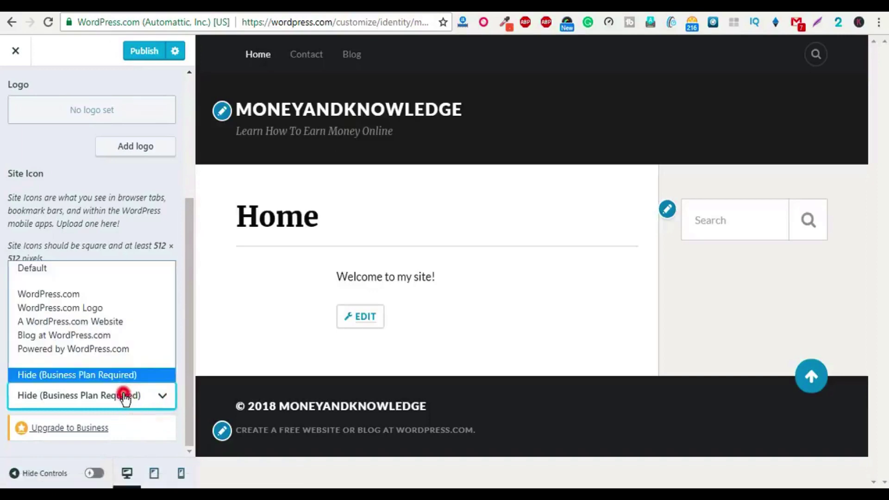
left_click(92, 308)
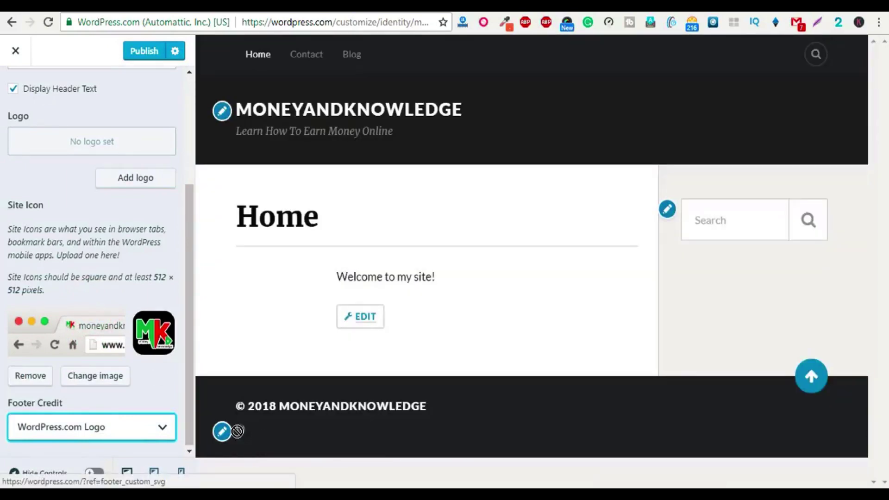
left_click(142, 53)
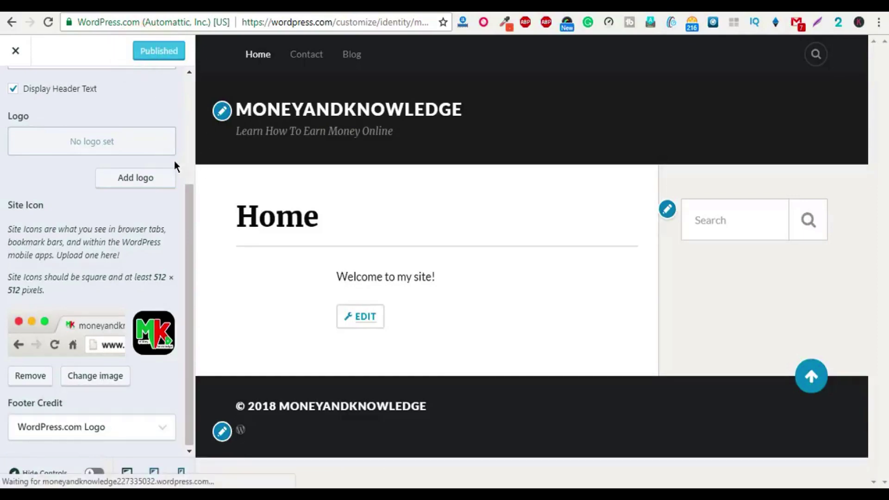
left_click(16, 55)
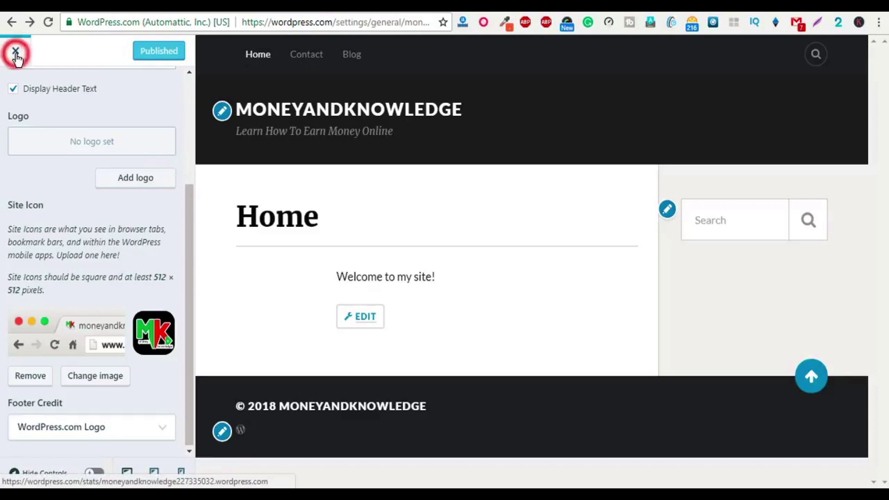
scroll(212, 209, "down", 1)
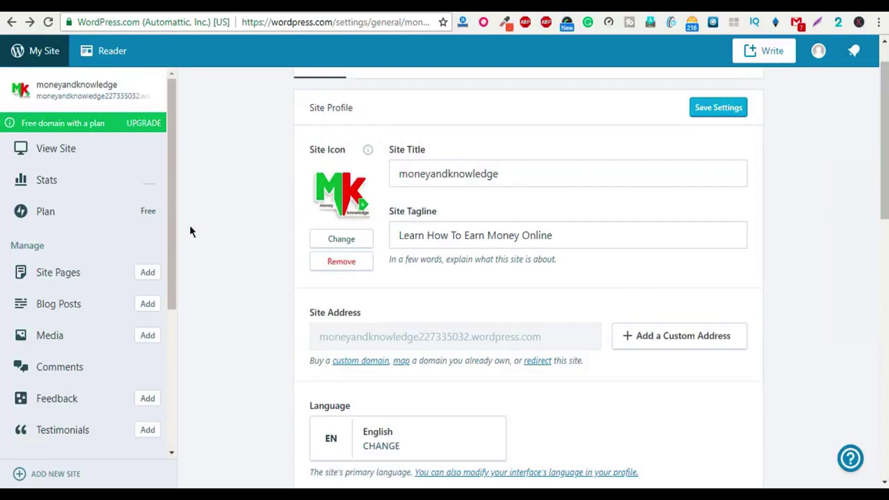
scroll(191, 227, "down", 2)
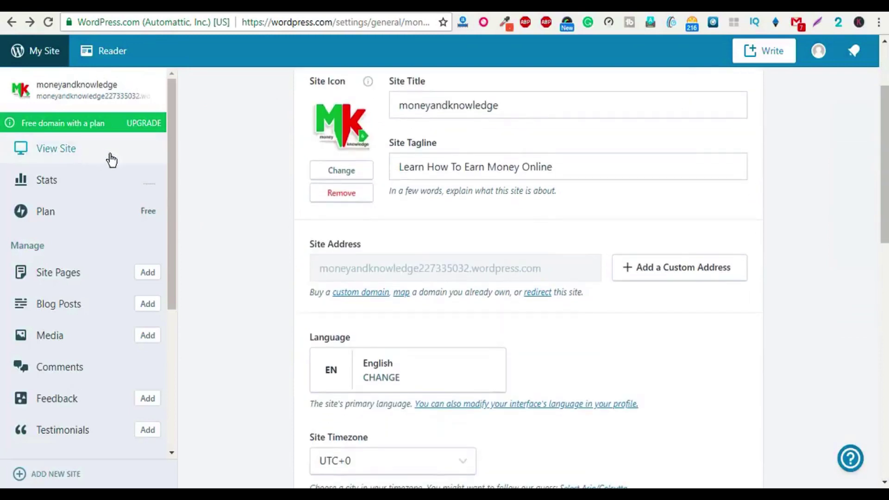
left_click(69, 152)
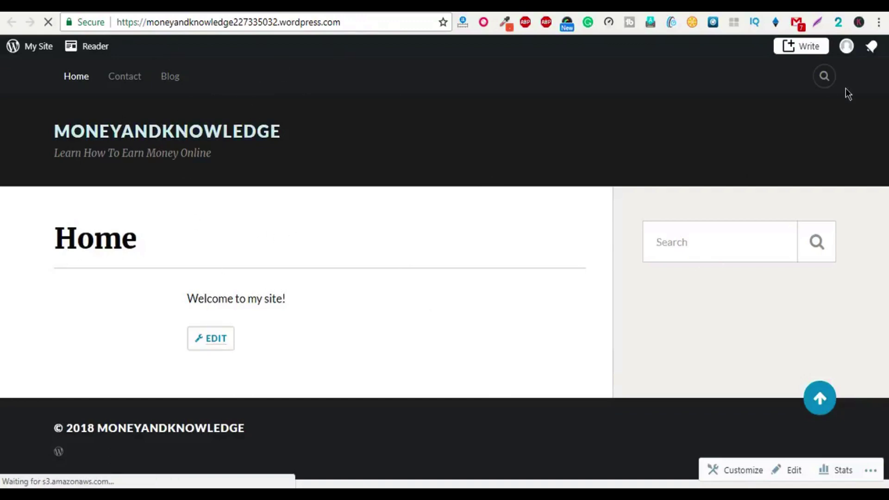
key("alt+Left")
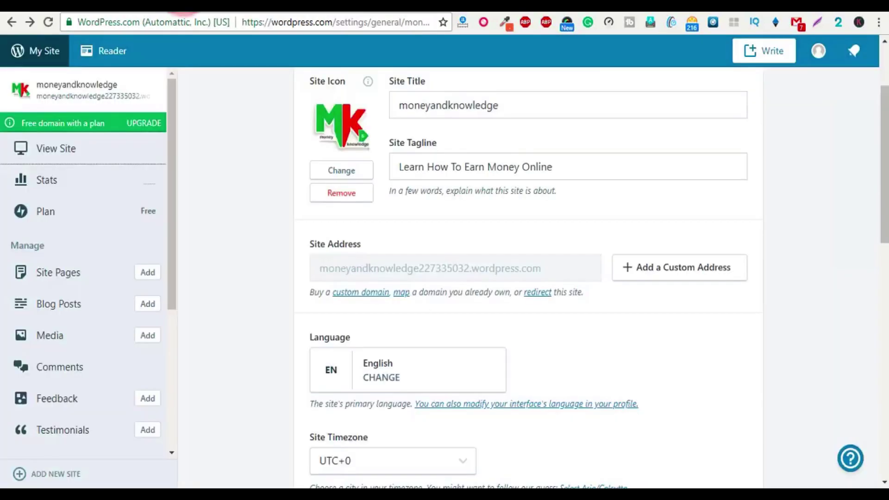
scroll(218, 278, "down", 2)
scroll(46, 311, "down", 2)
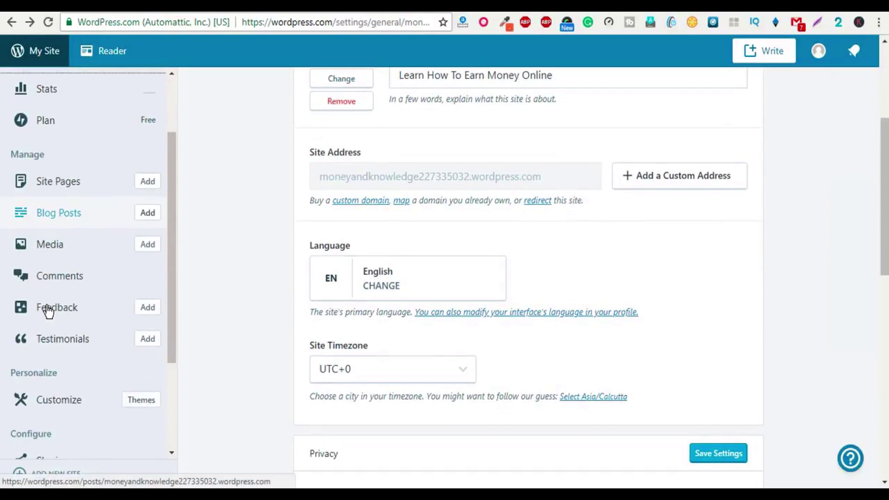
scroll(49, 311, "down", 2)
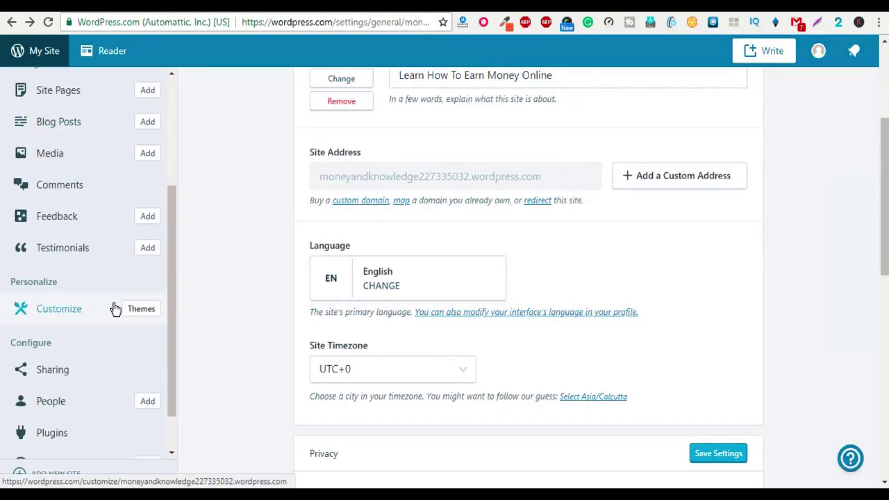
Step: Open the theme gallery and filter it to Free themes
left_click(149, 311)
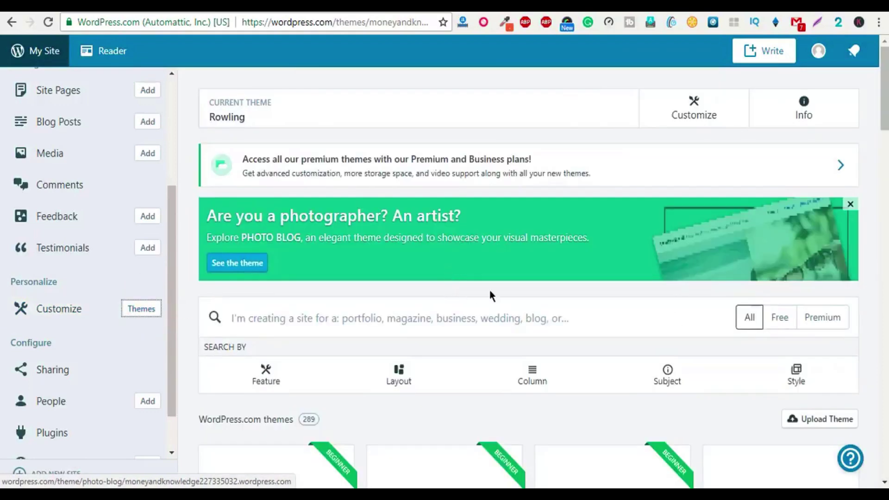
scroll(654, 317, "down", 3)
scroll(677, 310, "down", 1)
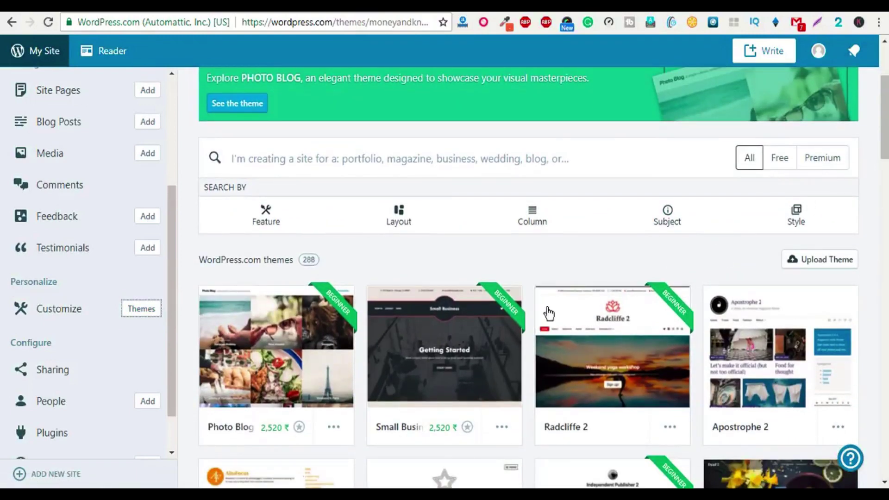
scroll(537, 313, "down", 5)
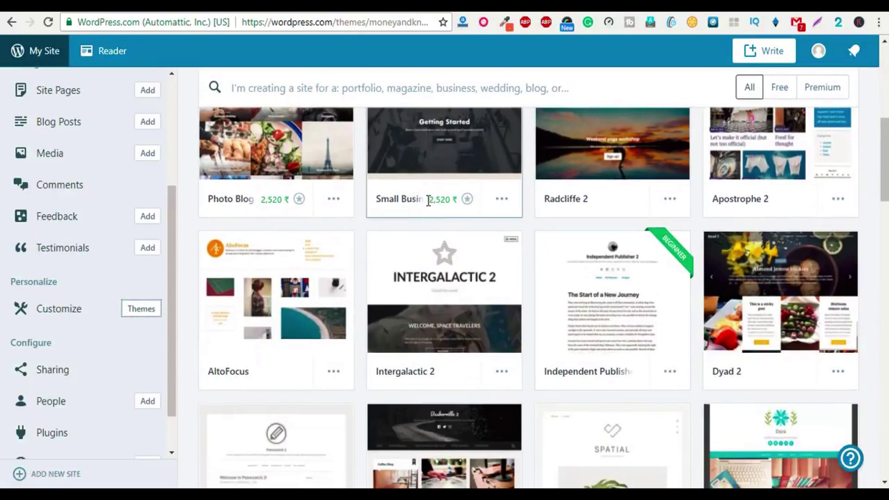
scroll(494, 312, "up", 3)
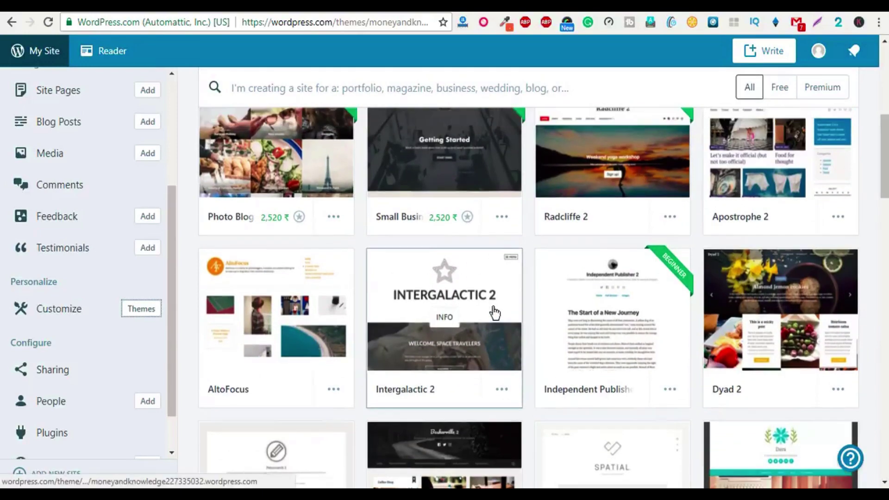
scroll(608, 215, "up", 1)
left_click(771, 88)
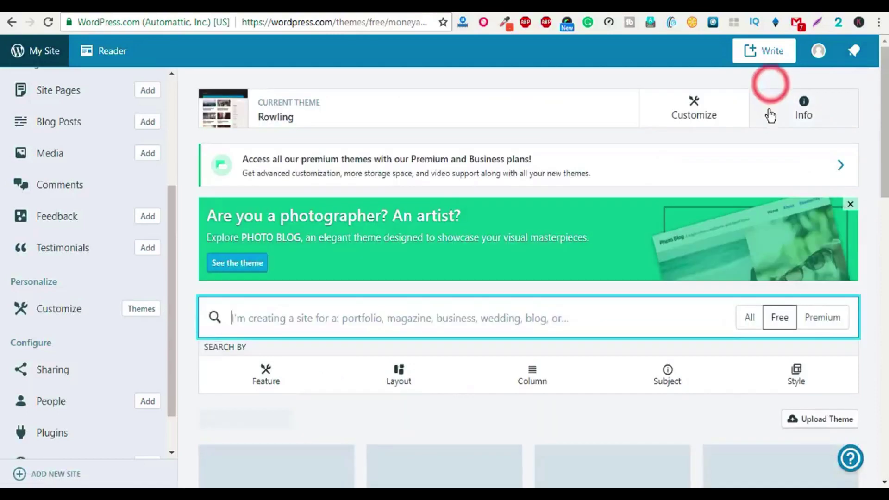
Step: Browse the free themes and open the Scratchpad theme's ••• options menu
scroll(423, 350, "down", 10)
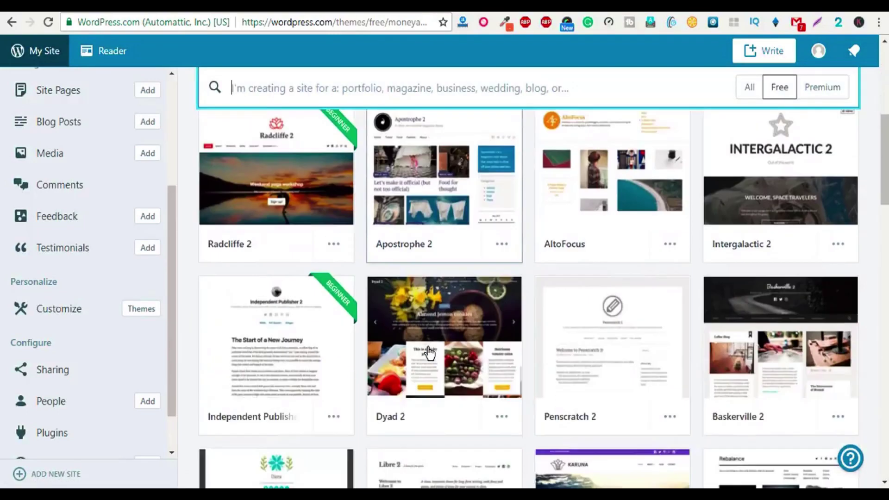
scroll(428, 348, "down", 10)
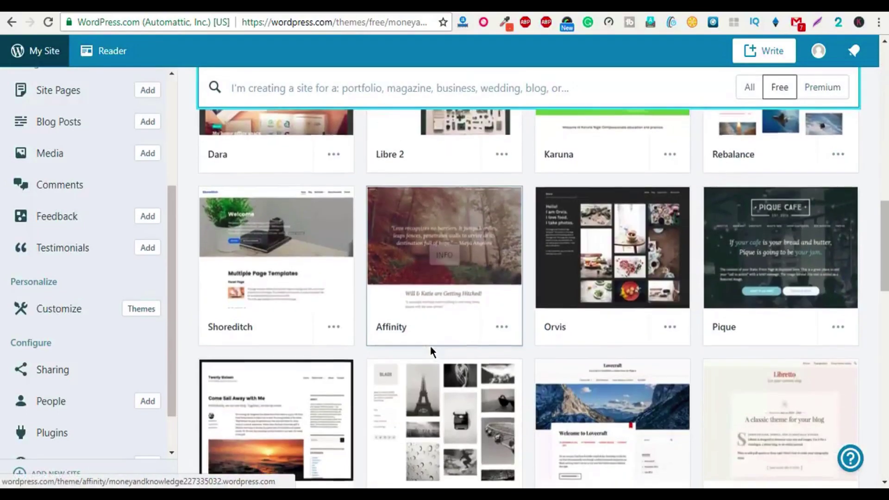
scroll(429, 346, "down", 12)
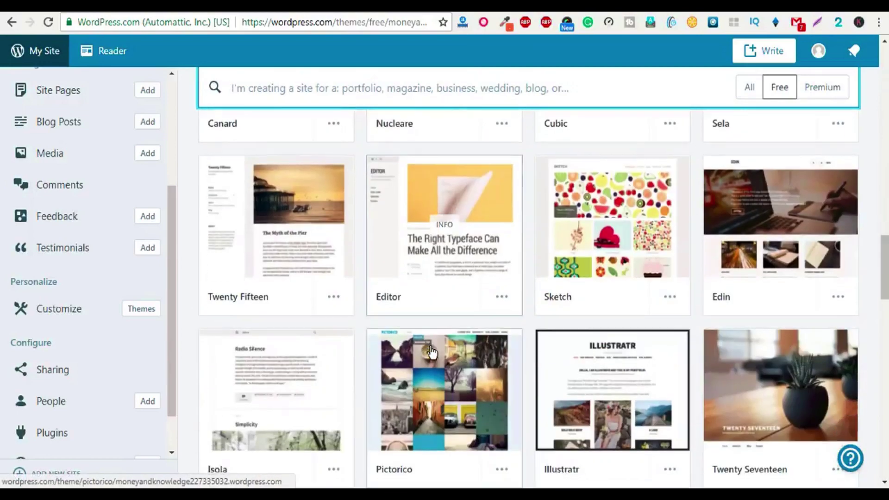
scroll(813, 353, "down", 4)
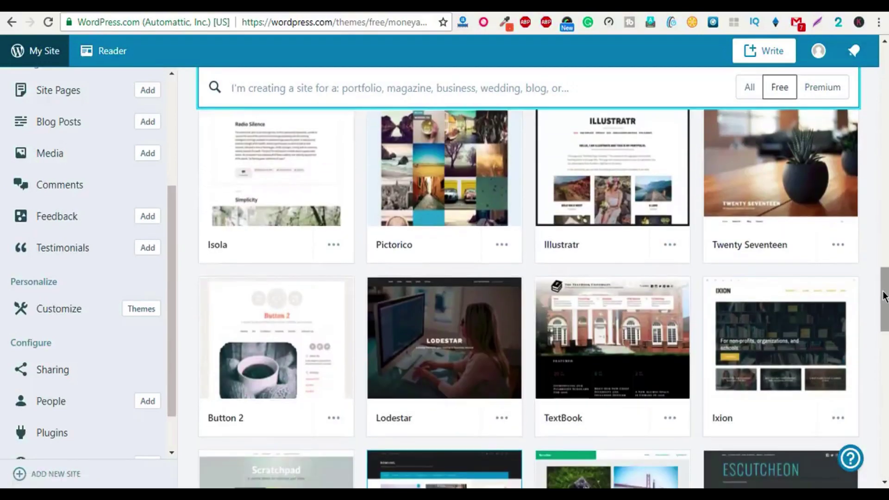
left_click_drag(882, 291, 886, 271)
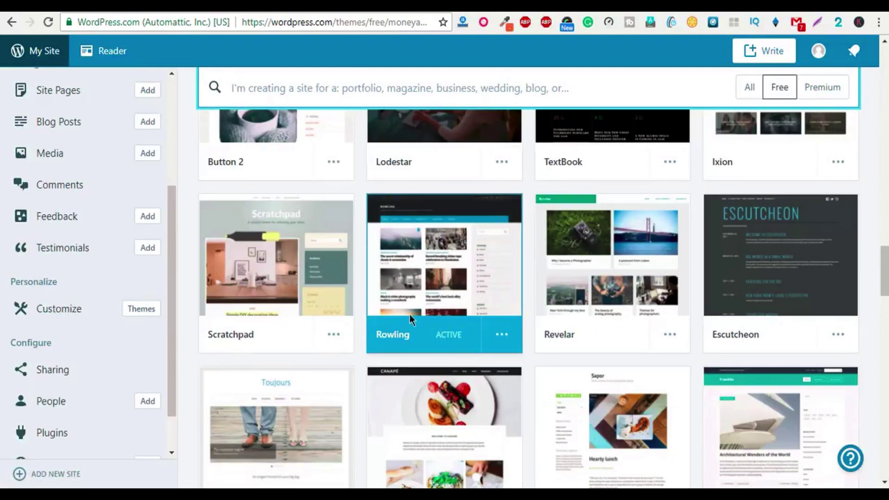
mouse_move(481, 278)
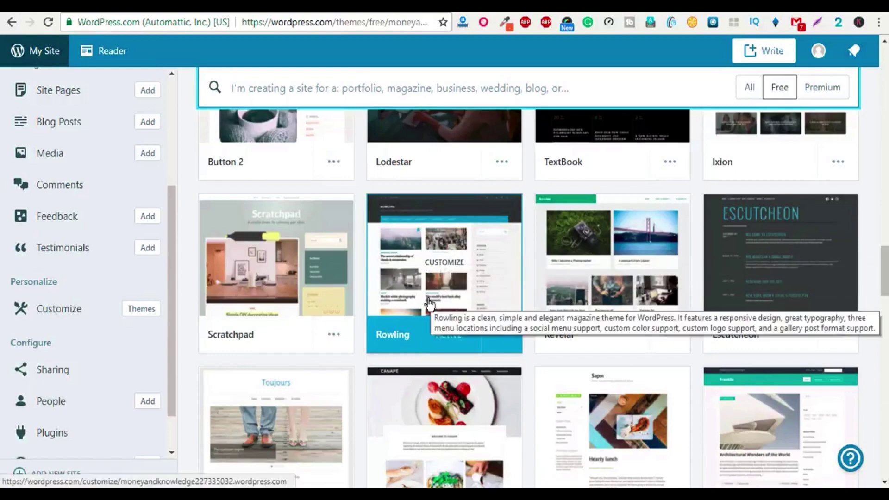
scroll(431, 313, "down", 7)
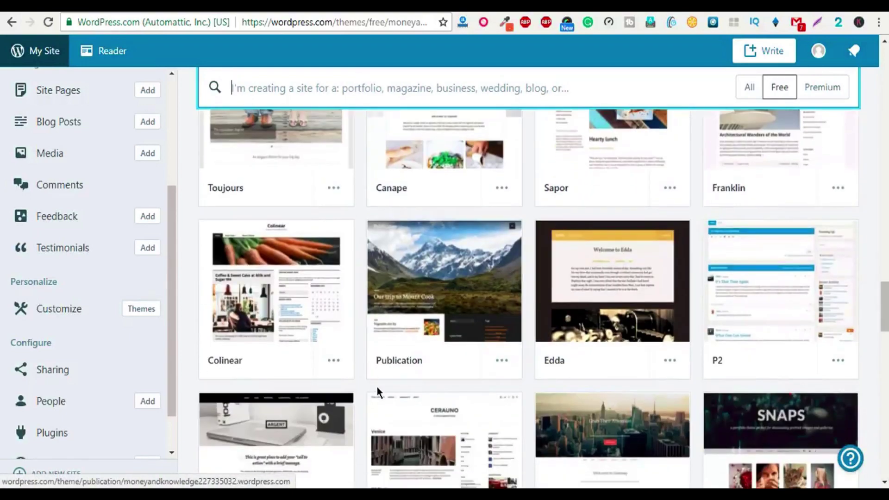
scroll(377, 386, "down", 7)
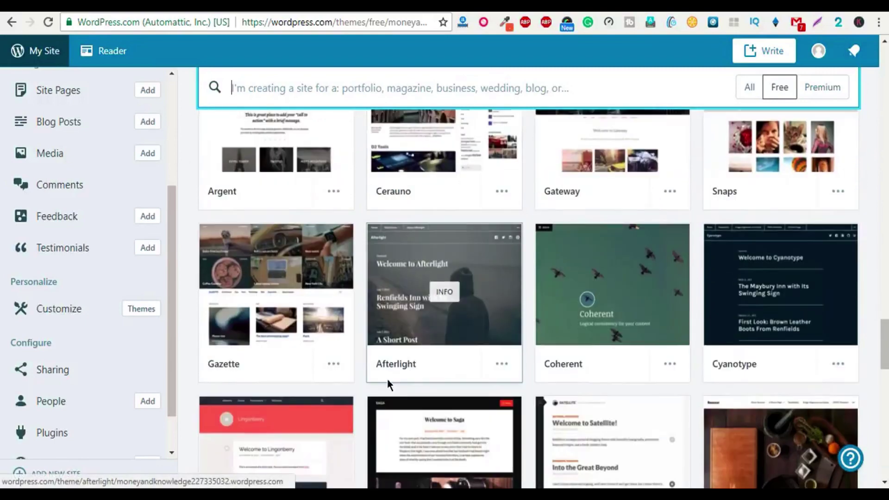
scroll(387, 379, "down", 7)
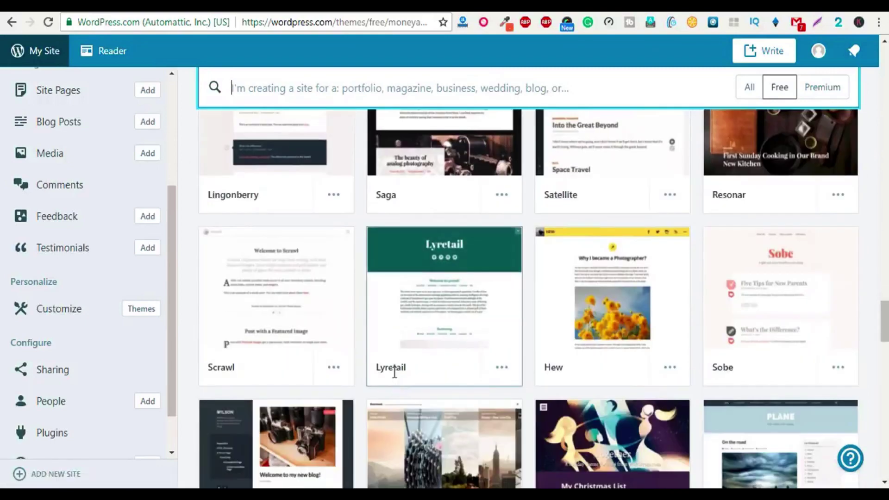
scroll(394, 370, "down", 2)
scroll(393, 373, "up", 13)
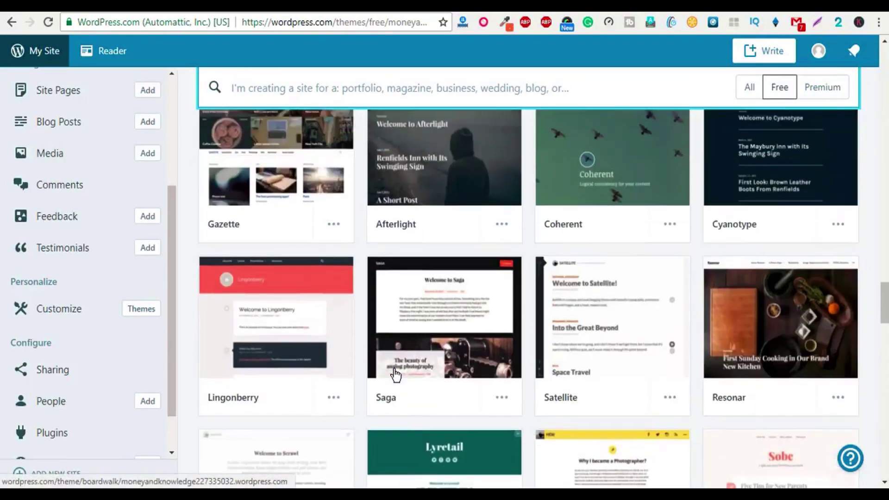
scroll(395, 375, "up", 5)
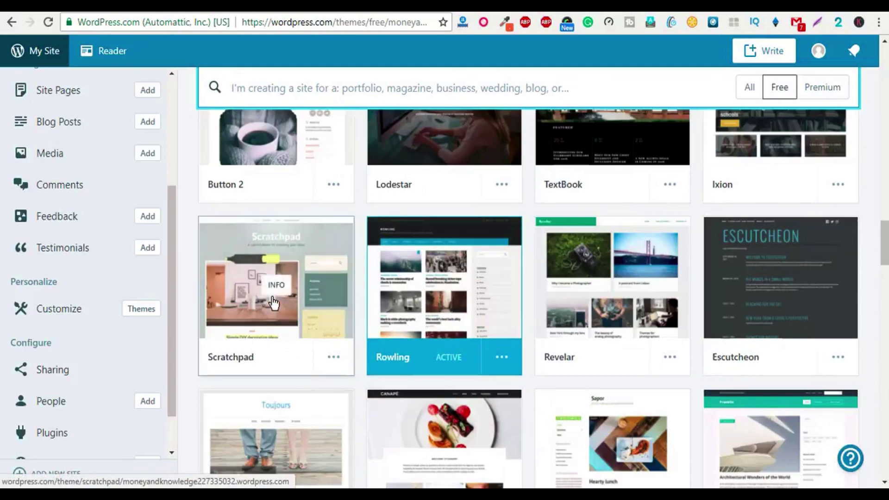
left_click(332, 357)
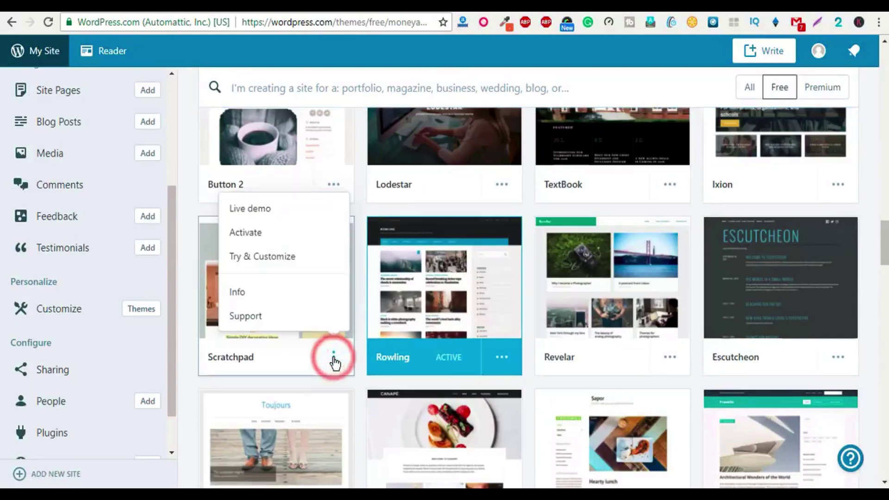
left_click(262, 237)
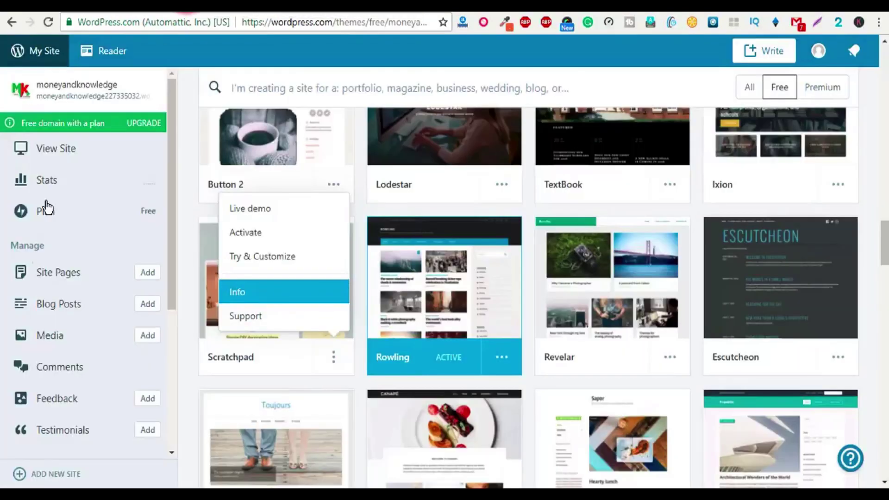
Step: Add a new page under Site Pages
scroll(50, 325, "down", 2)
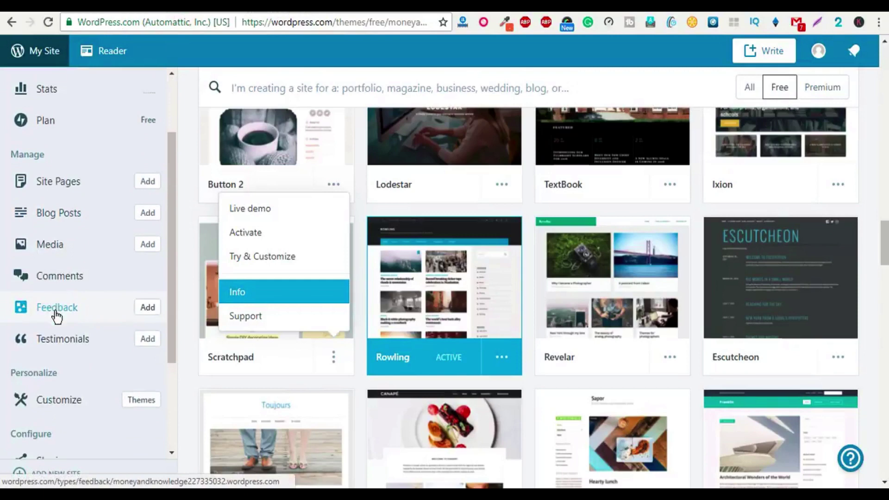
scroll(56, 318, "up", 3)
left_click(145, 206)
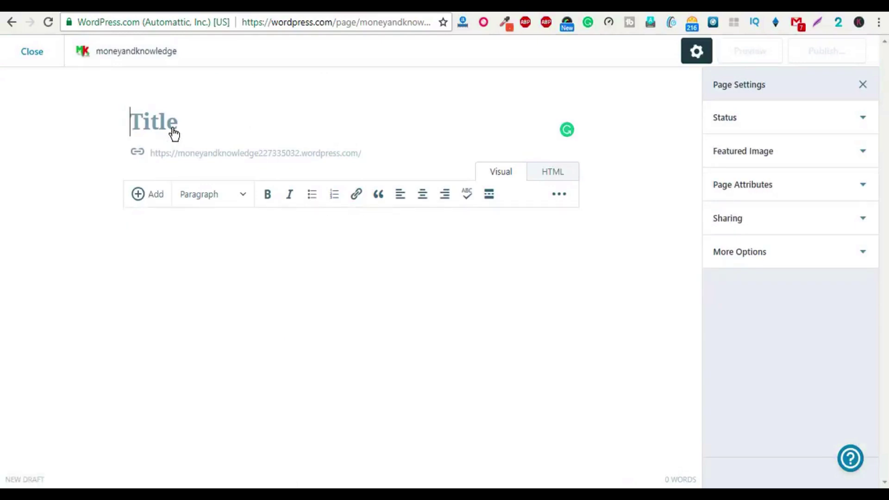
Step: Title the page 'About Us' and paste the company description into the body
type("About Us")
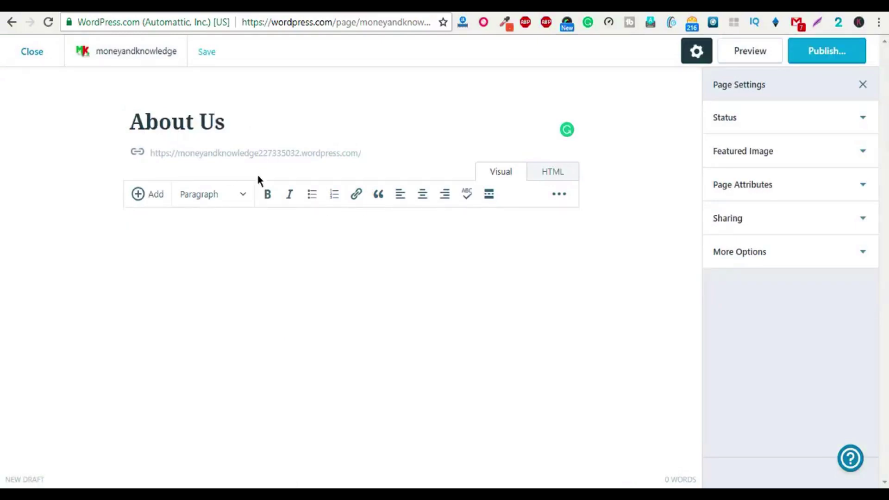
left_click(333, 257)
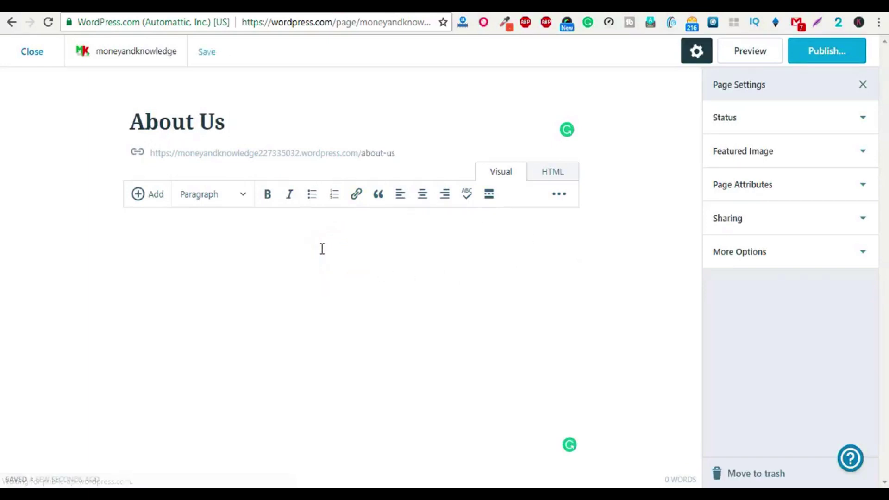
key("ctrl+v")
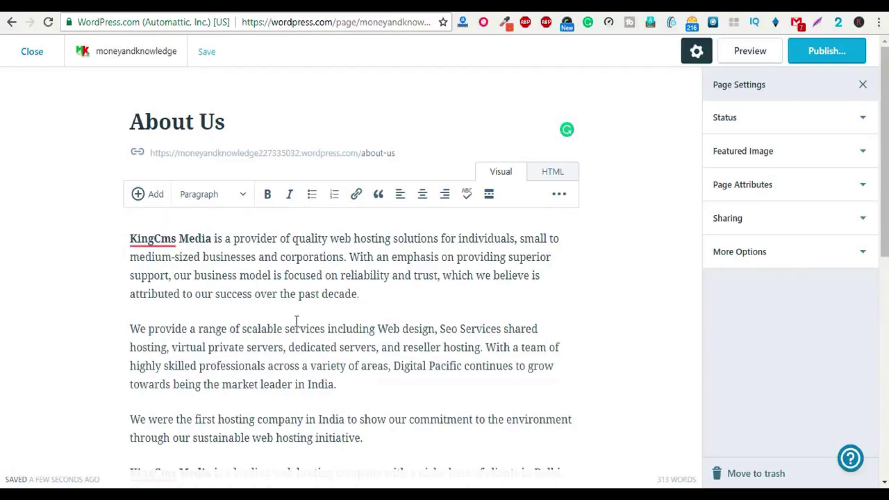
Step: Insert an empty paragraph after the first paragraph and show the Add (+) content choices
left_click(387, 294)
key("Return")
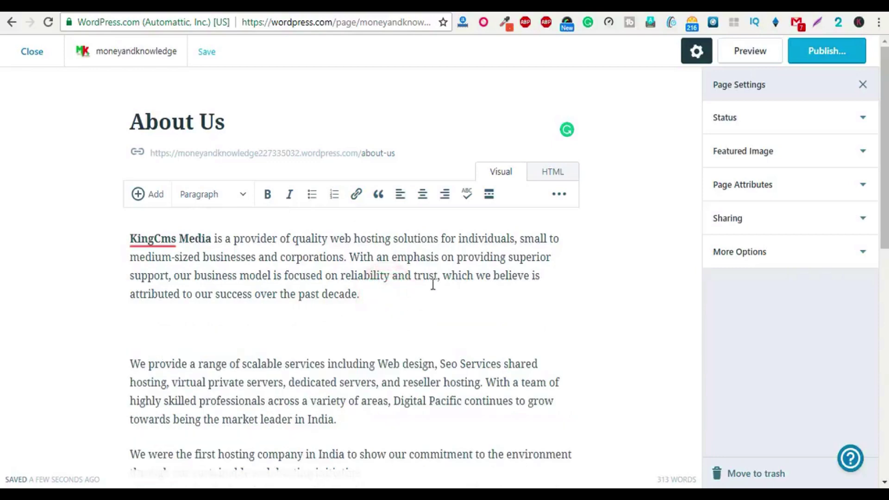
left_click(152, 196)
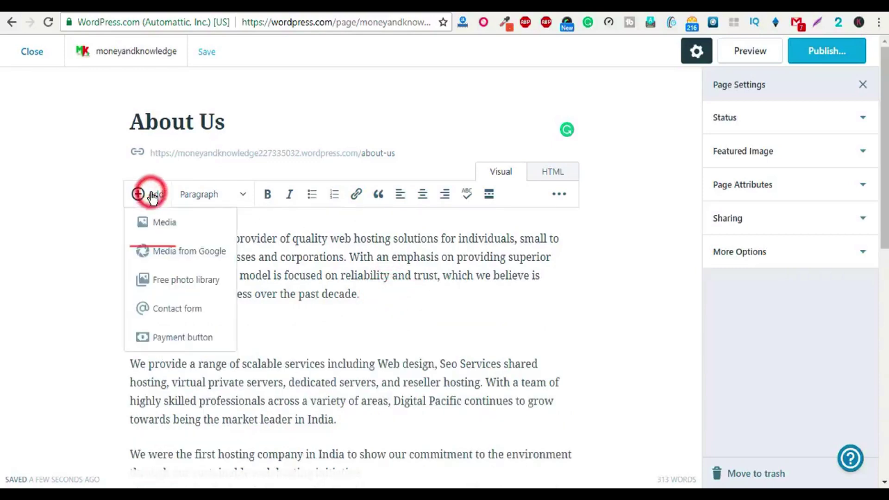
Step: Insert the first MK logo thumbnail from the media library into the About Us page
left_click(161, 226)
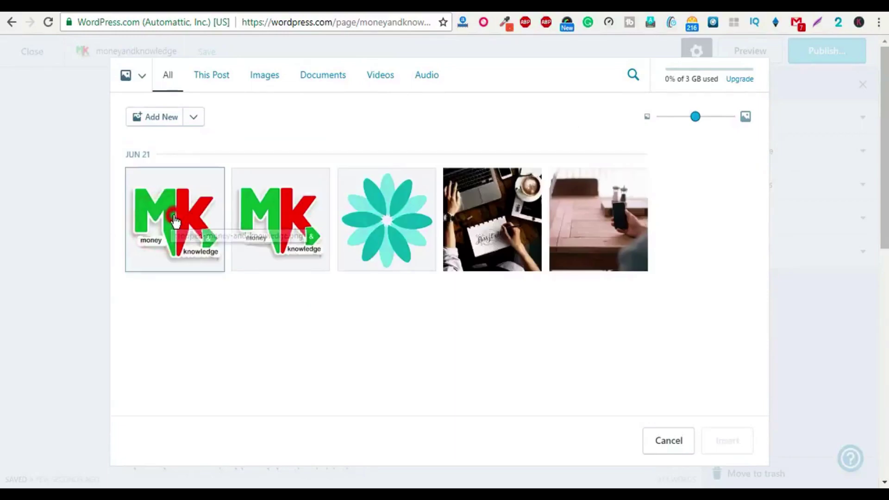
left_click(158, 221)
left_click(726, 442)
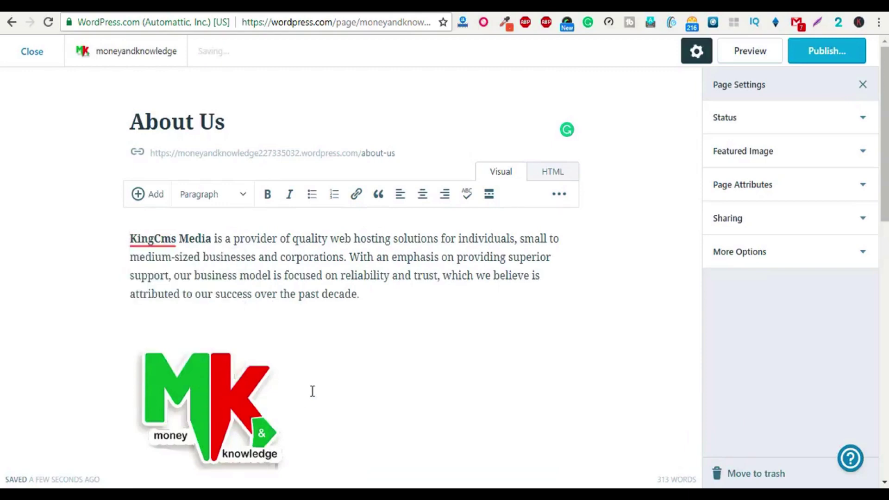
Step: Align the MK logo left so the following paragraph text wraps beside it
left_click(183, 374)
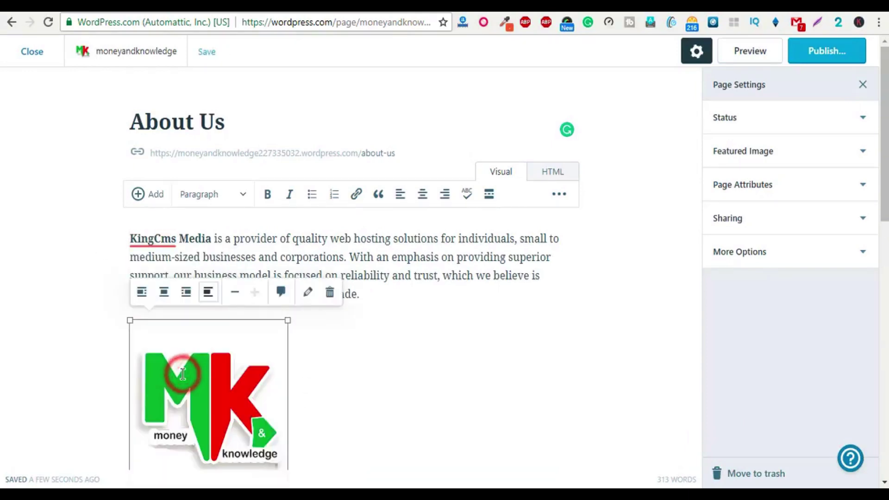
scroll(279, 335, "down", 2)
scroll(280, 337, "up", 1)
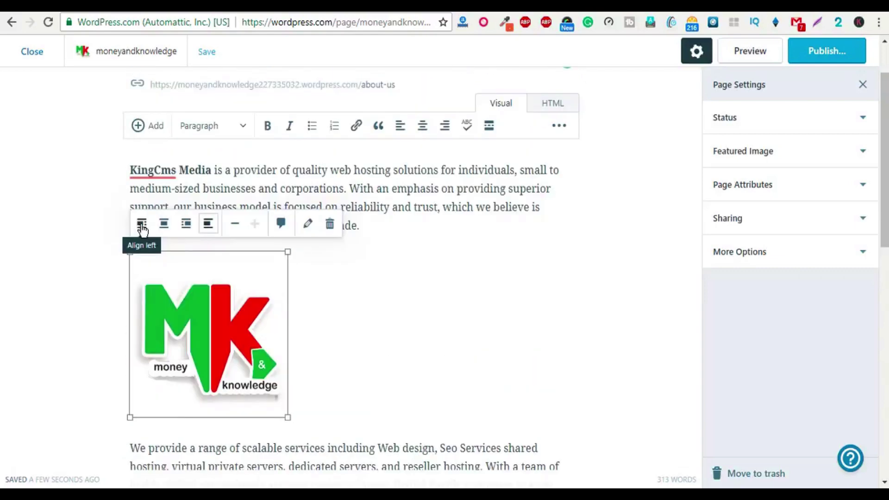
left_click(141, 225)
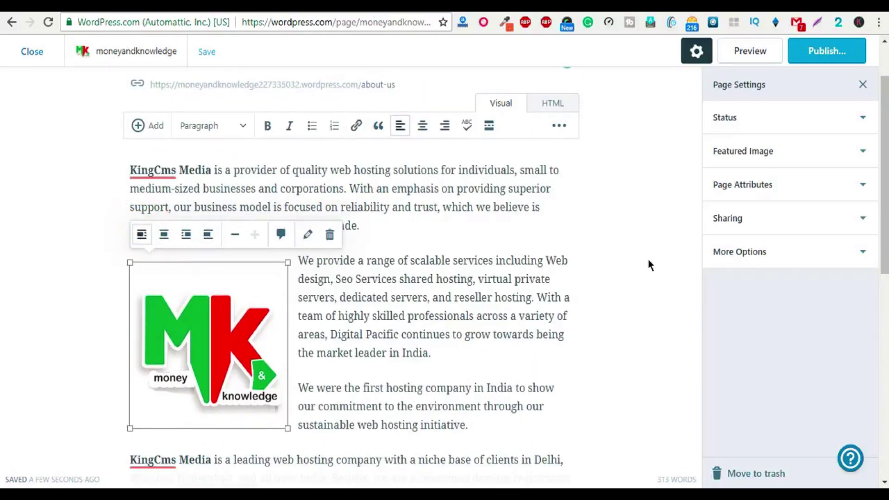
left_click(607, 230)
left_click(83, 241)
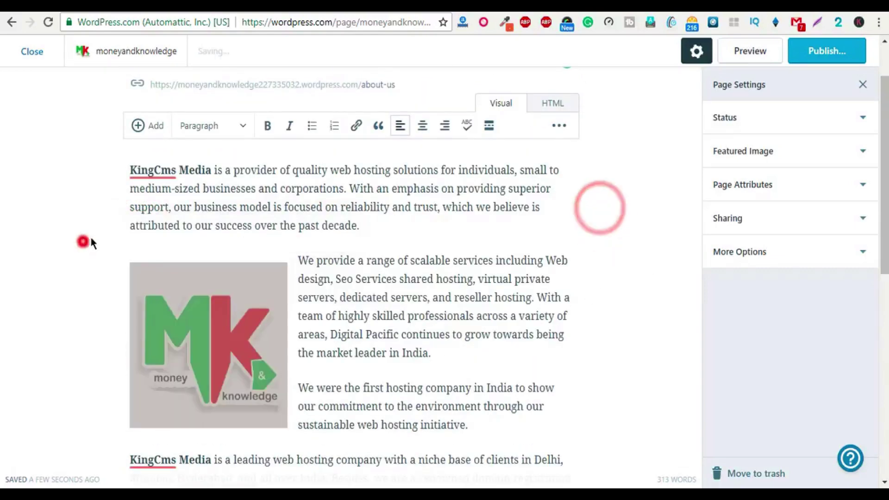
left_click(174, 190)
scroll(187, 266, "down", 1)
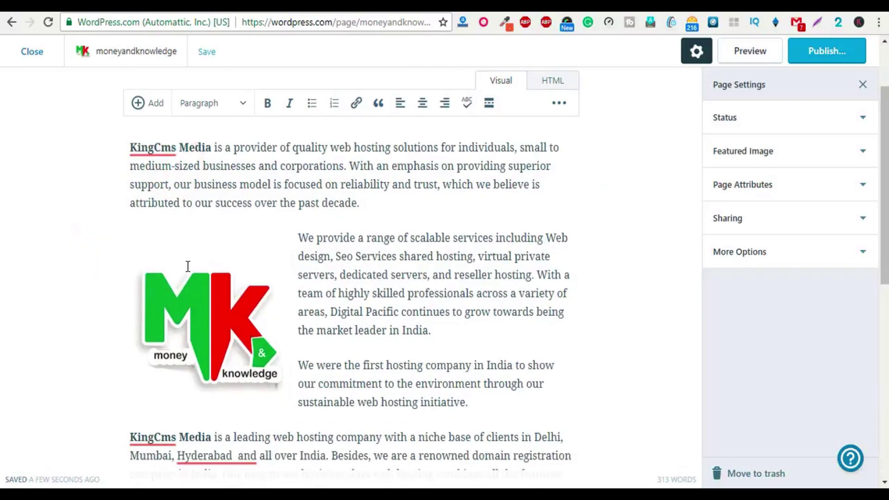
scroll(183, 287, "up", 4)
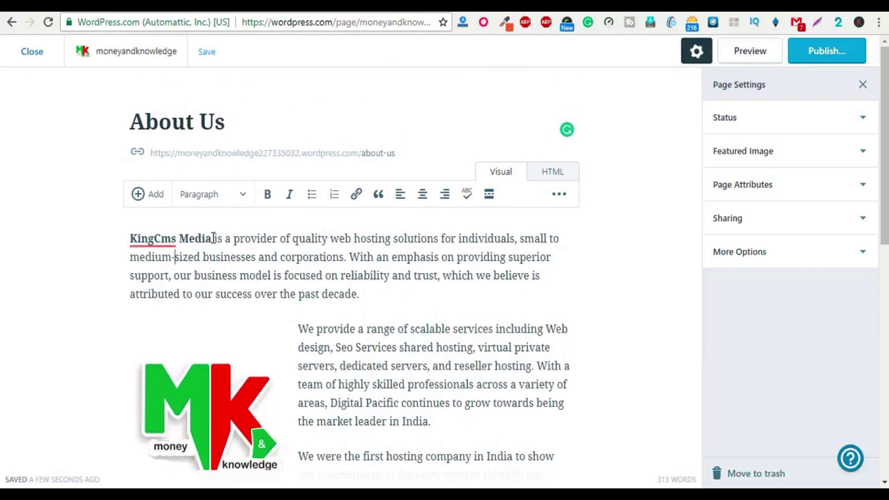
scroll(159, 158, "down", 3)
scroll(188, 199, "up", 3)
Step: Publish the About Us page publicly and dismiss the published notice
left_click(828, 60)
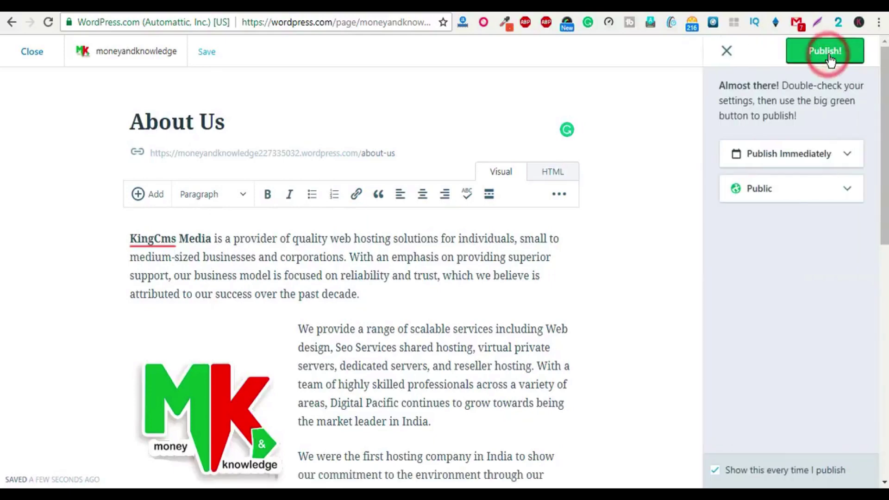
left_click(830, 60)
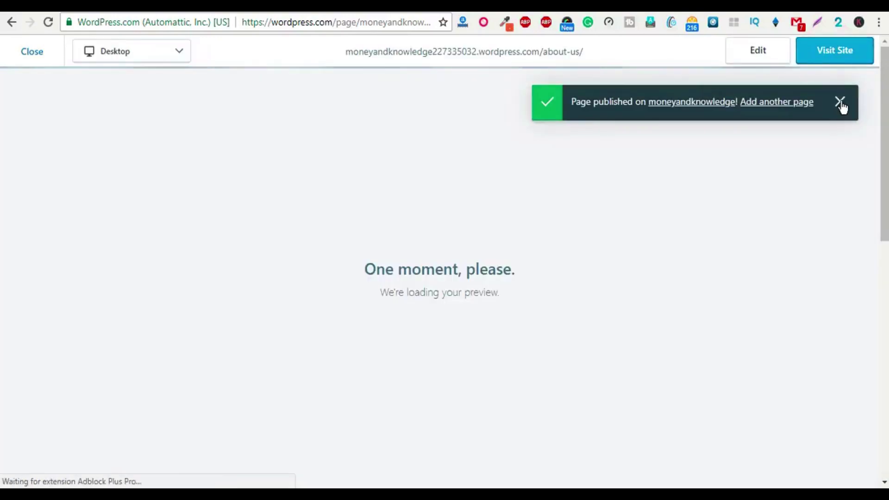
left_click(839, 102)
scroll(305, 407, "down", 3)
scroll(87, 252, "up", 3)
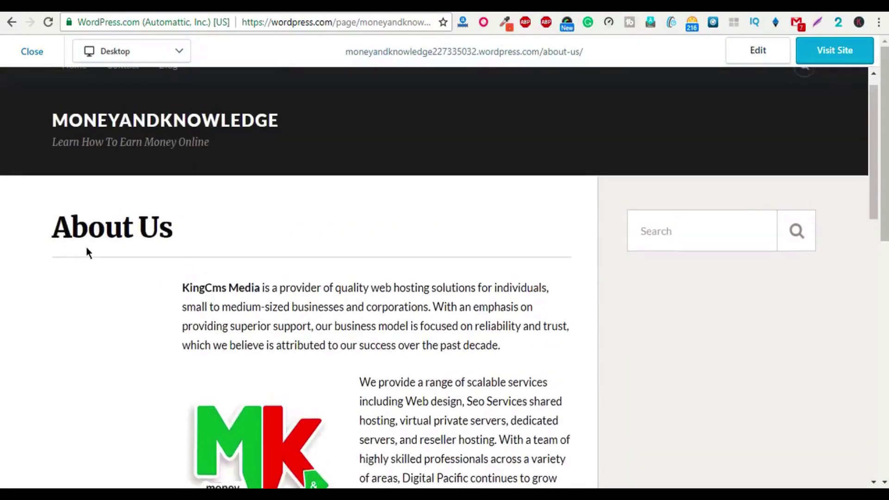
Step: Reopen the About Us page for editing and leave Allow comments turned off
left_click(32, 52)
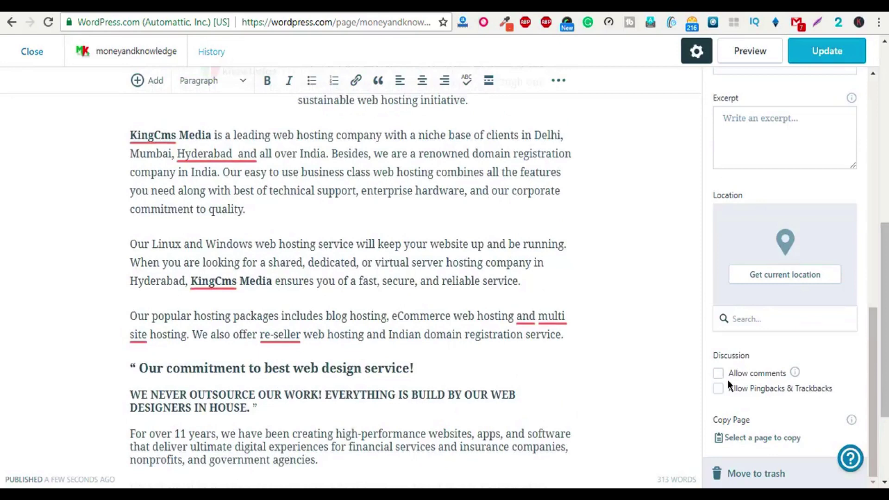
left_click(718, 374)
left_click(718, 376)
scroll(588, 308, "up", 10)
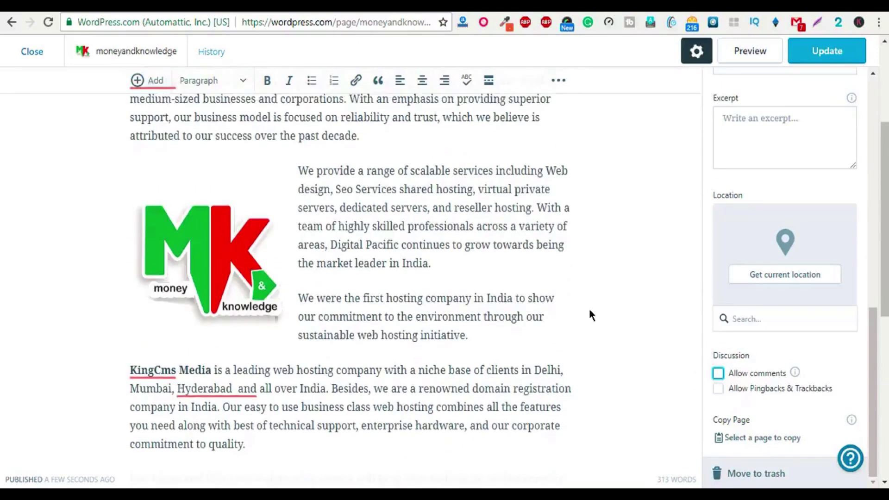
Step: Leave the page editor without saving and go to Customize > Menus
left_click(33, 53)
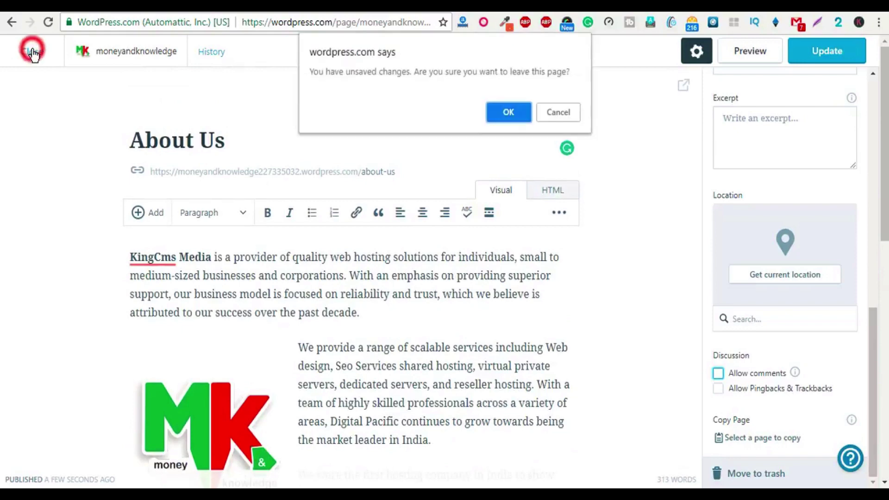
left_click(496, 109)
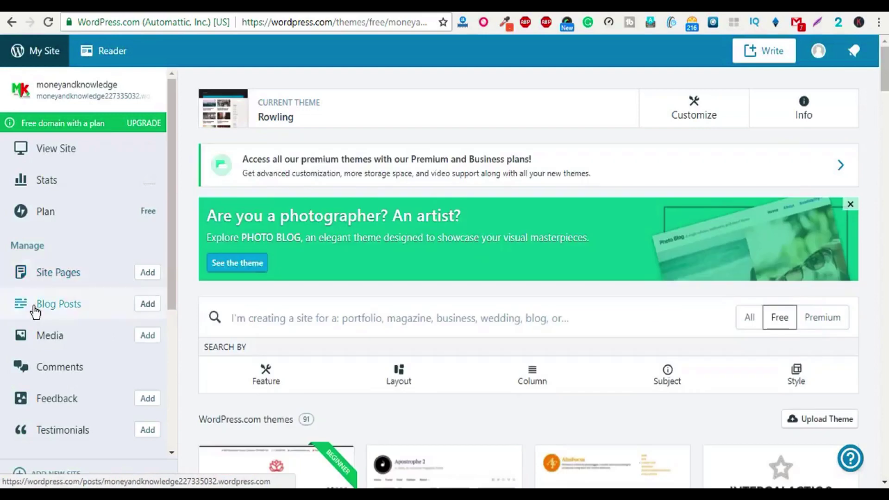
scroll(93, 283, "down", 1)
scroll(112, 318, "down", 3)
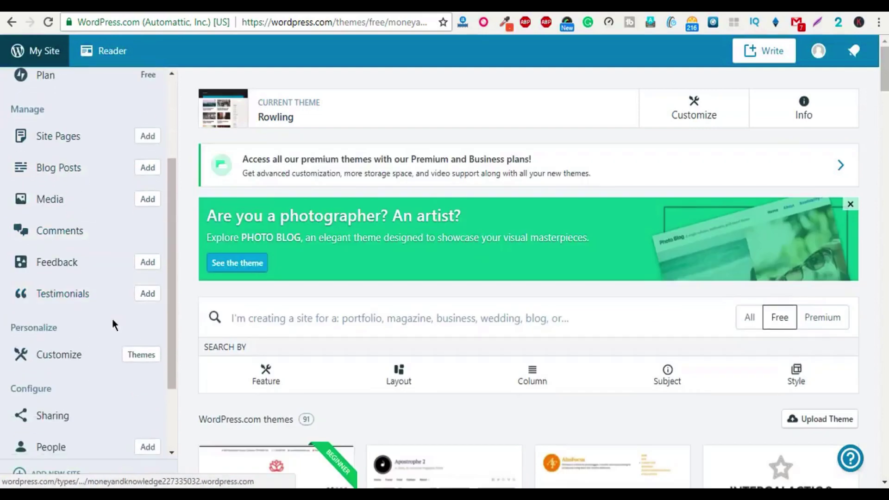
left_click(87, 288)
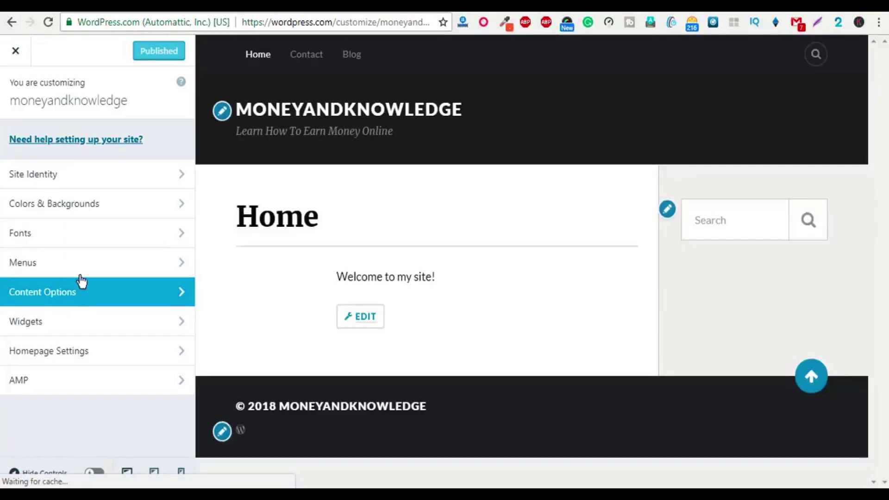
left_click(86, 267)
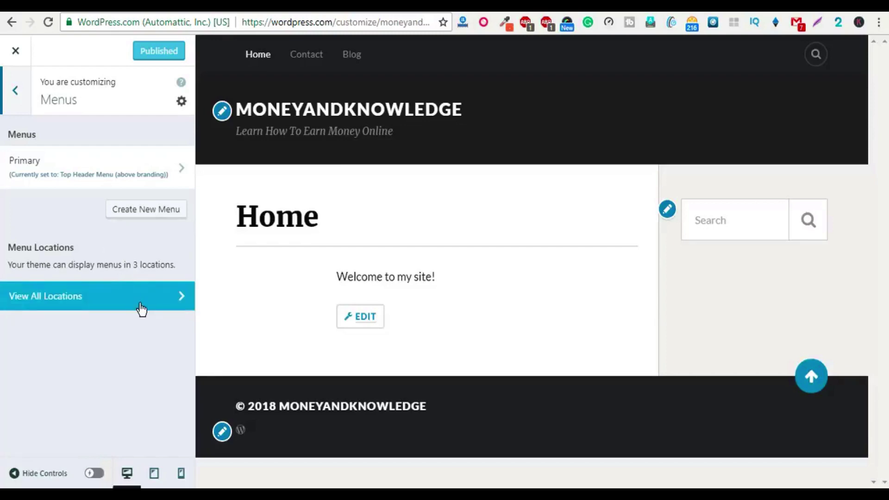
Step: Create a new menu named mymenu assigned to the Top Header Menu location
left_click(142, 212)
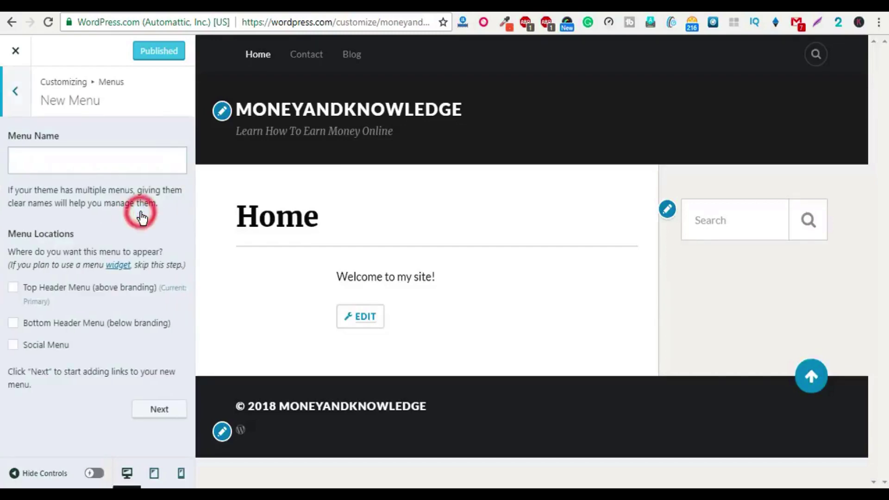
left_click(79, 159)
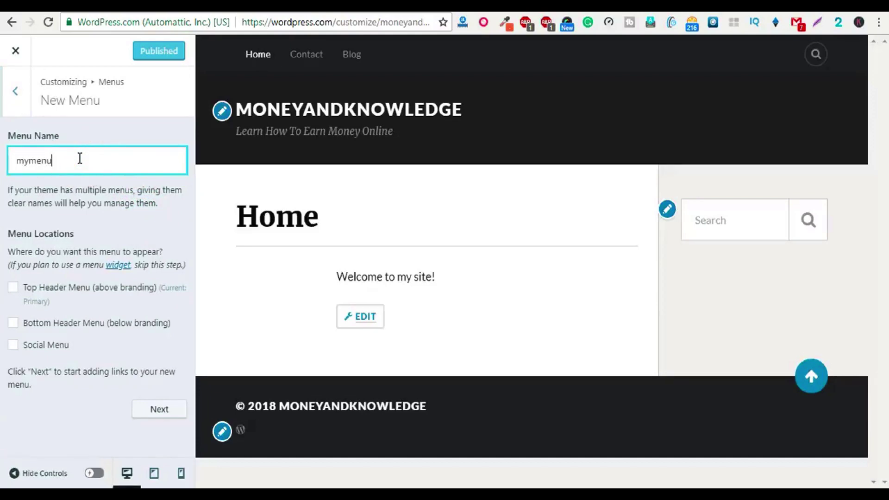
left_click(55, 289)
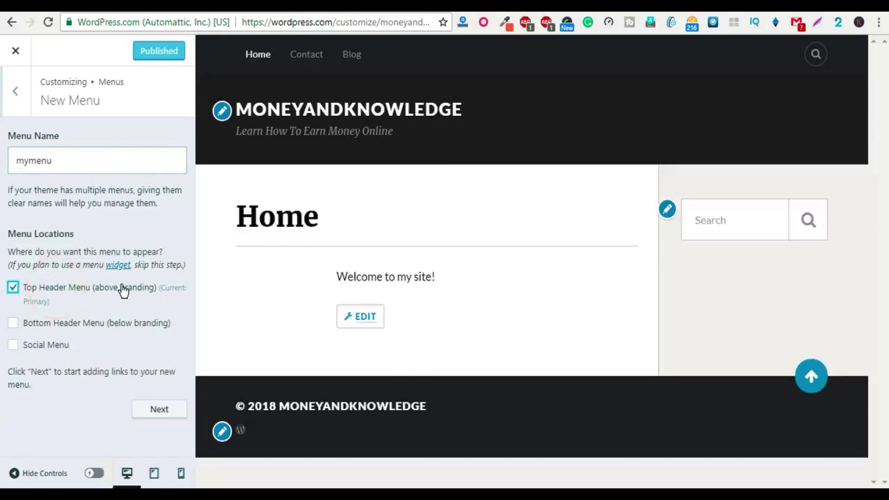
left_click(160, 410)
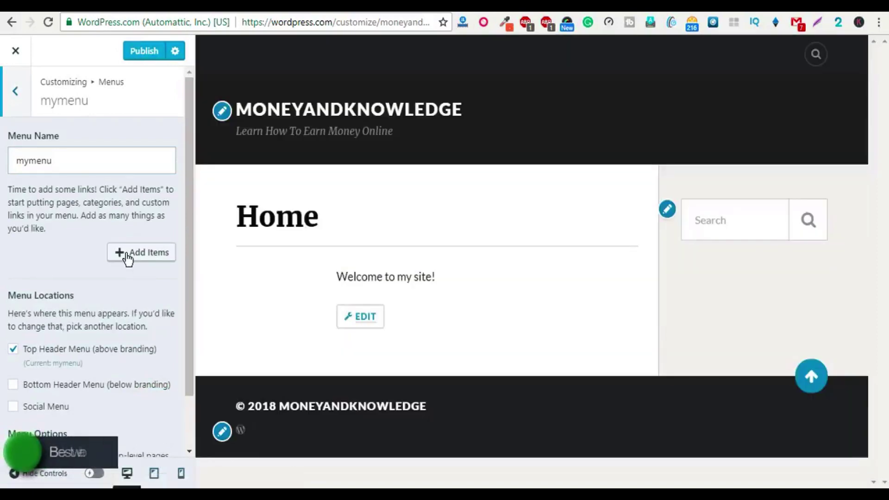
Step: Add Home, About Us, Blog and Contact to mymenu, in that order, and publish
left_click(127, 257)
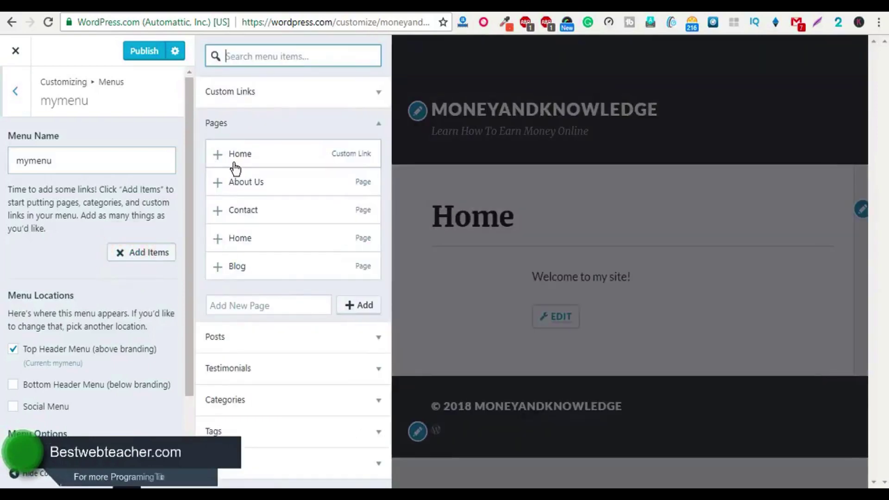
left_click(301, 161)
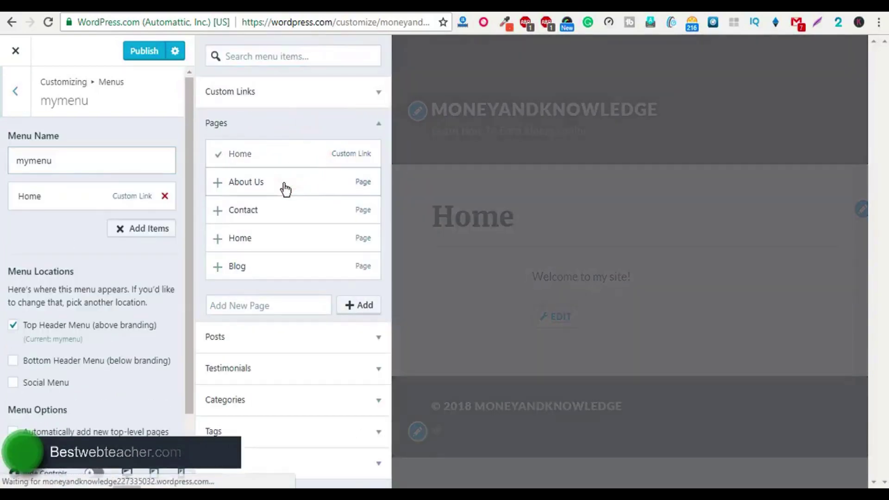
left_click(284, 183)
left_click(284, 209)
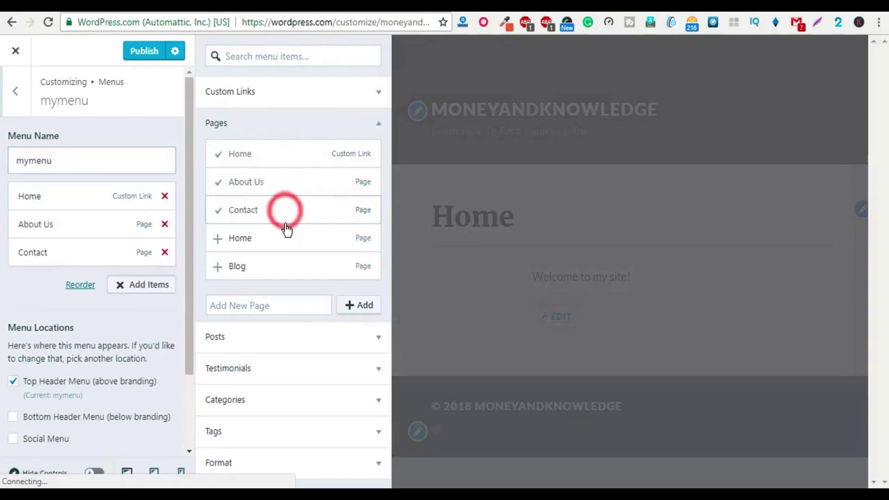
left_click(273, 271)
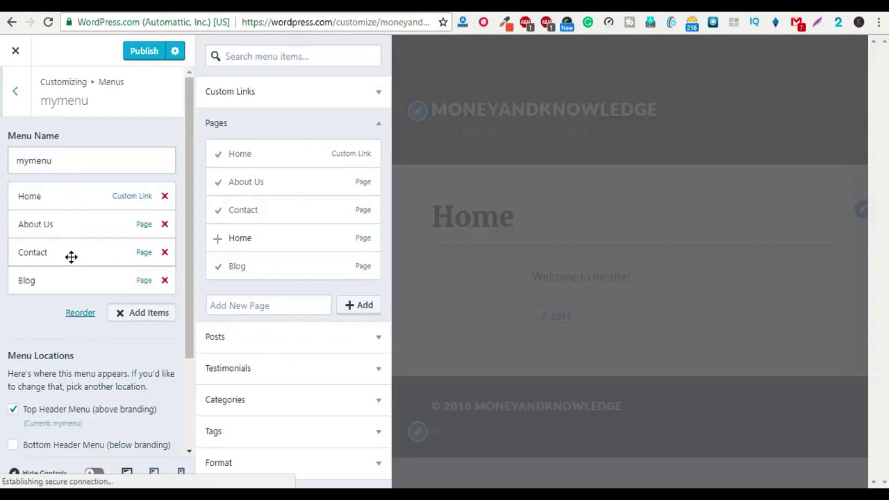
mouse_move(72, 256)
left_mouse_down()
mouse_move(71, 295)
mouse_move(76, 256)
left_mouse_up()
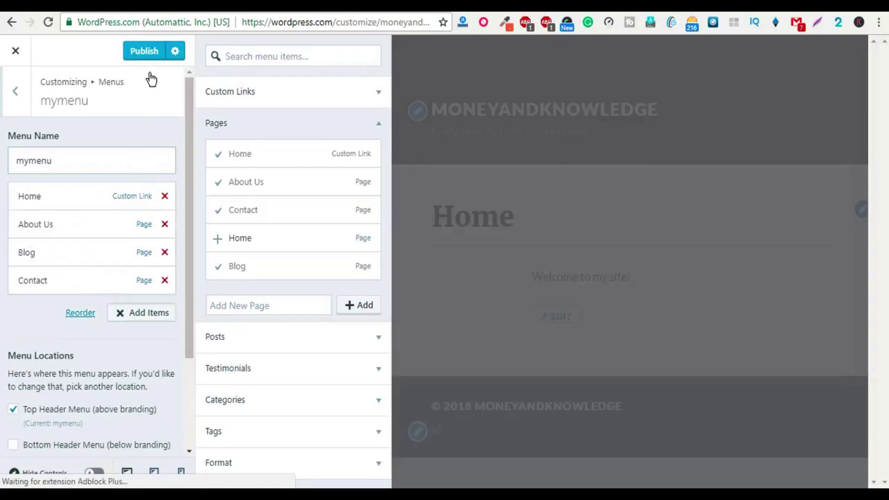
left_click(148, 54)
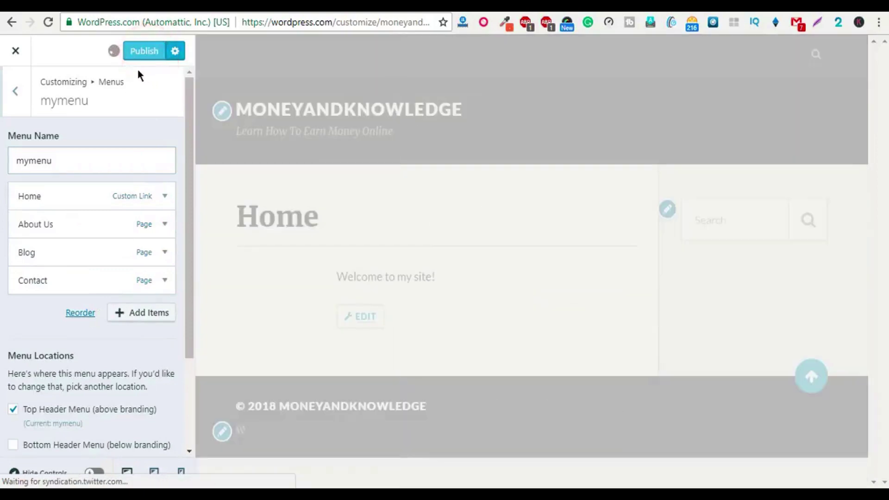
Step: Also assign mymenu to Bottom Header Menu (below branding), publish, and return to Menus
scroll(92, 232, "down", 2)
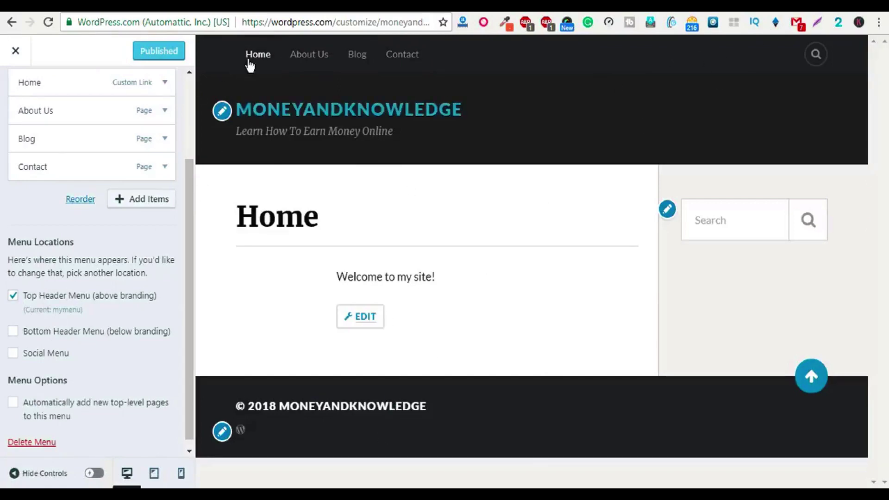
left_click(38, 331)
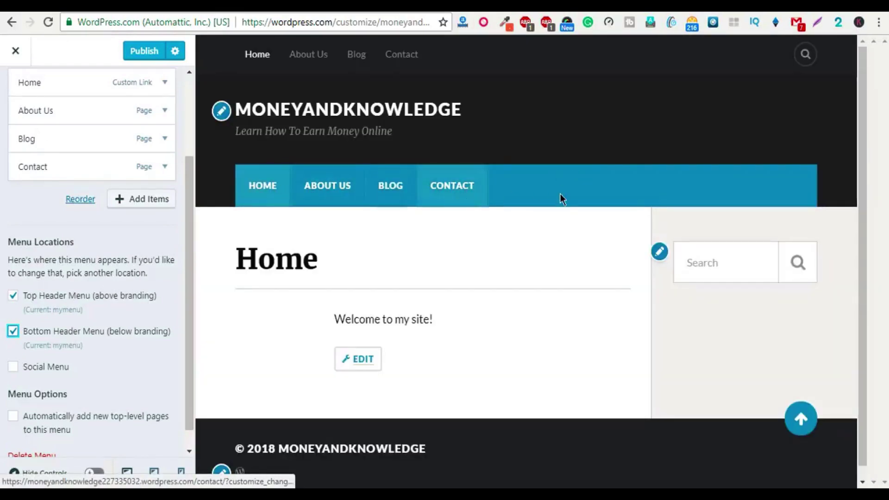
scroll(69, 292, "down", 1)
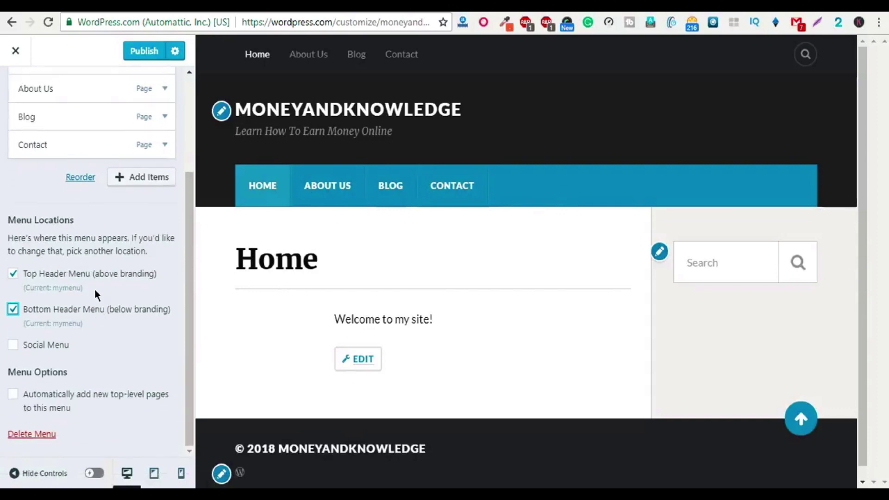
scroll(120, 124, "up", 2)
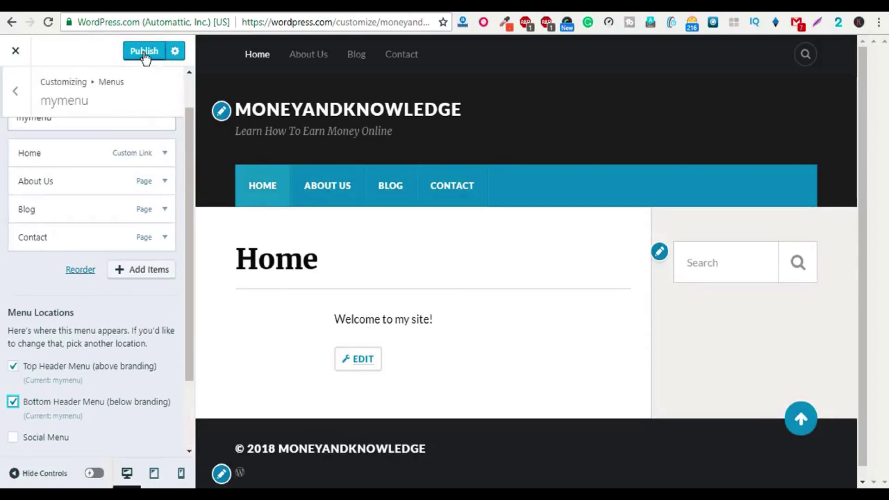
left_click(145, 55)
scroll(56, 247, "up", 2)
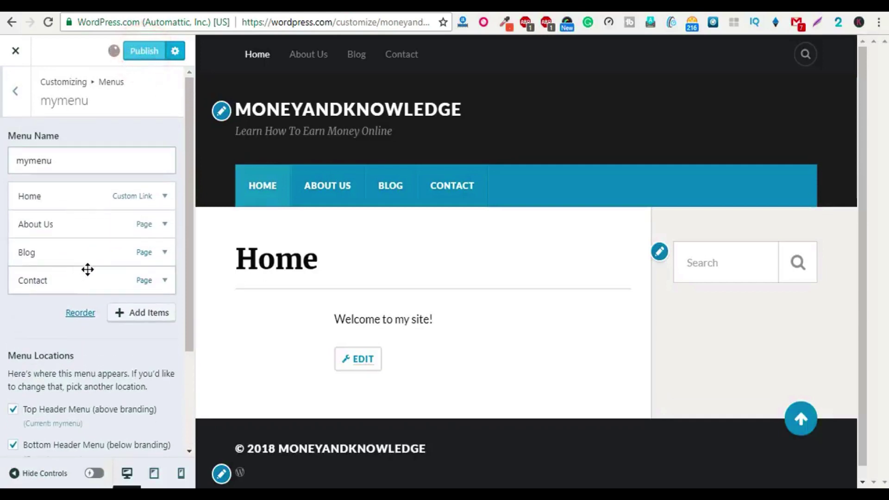
scroll(87, 266, "down", 1)
scroll(49, 175, "up", 1)
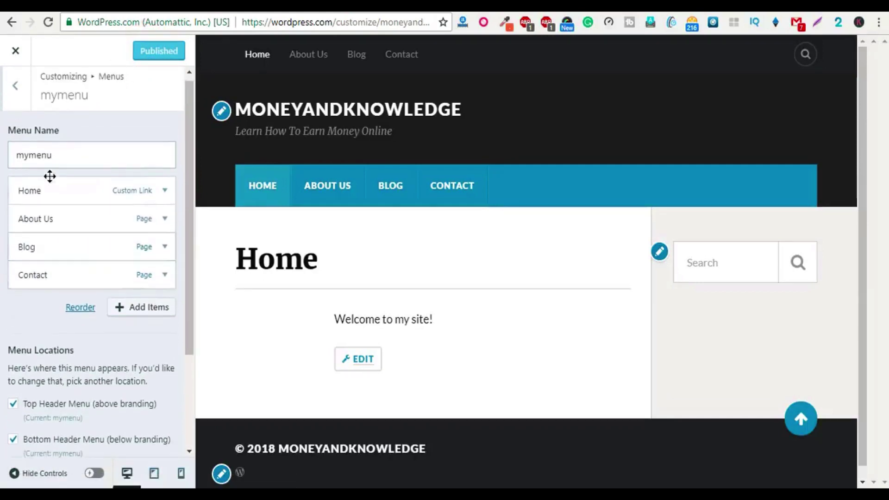
left_click(16, 98)
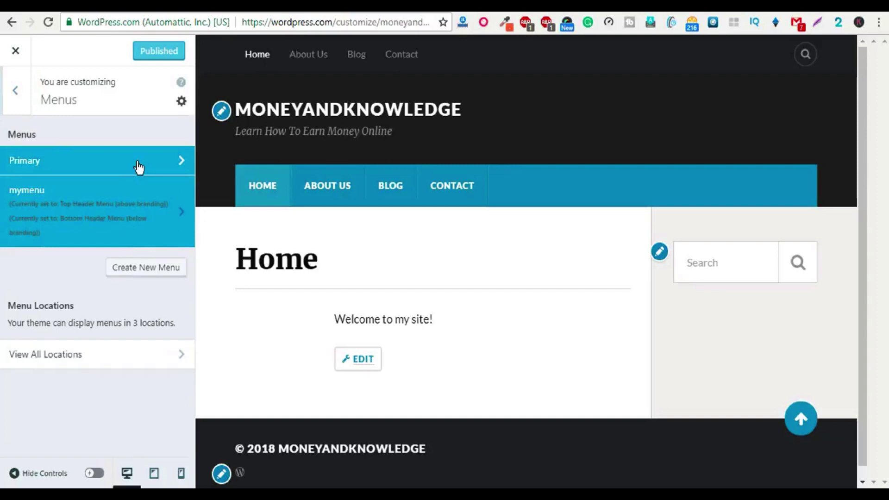
Step: Look over the settings of mymenu and the Primary menu
left_click(126, 243)
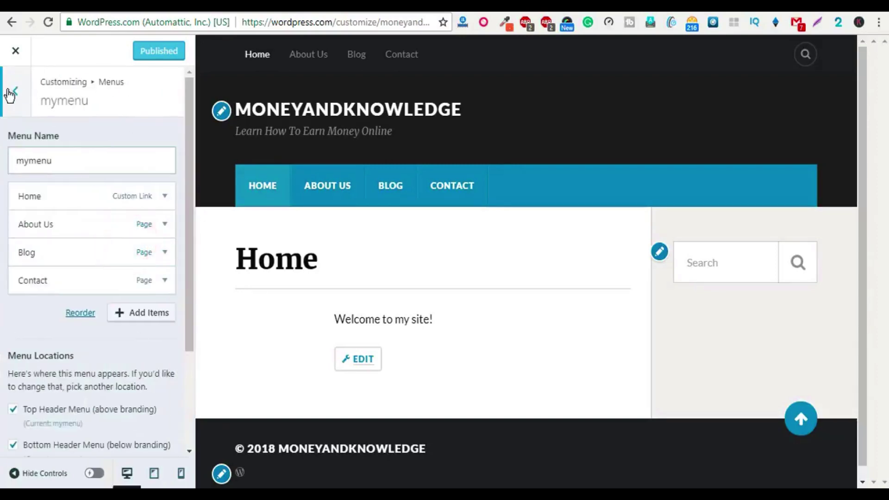
left_click(9, 94)
left_click(65, 155)
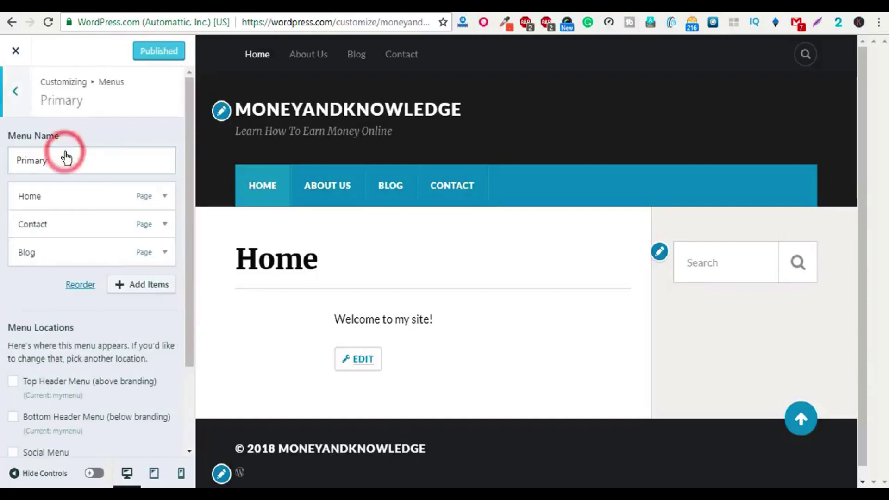
left_click(15, 91)
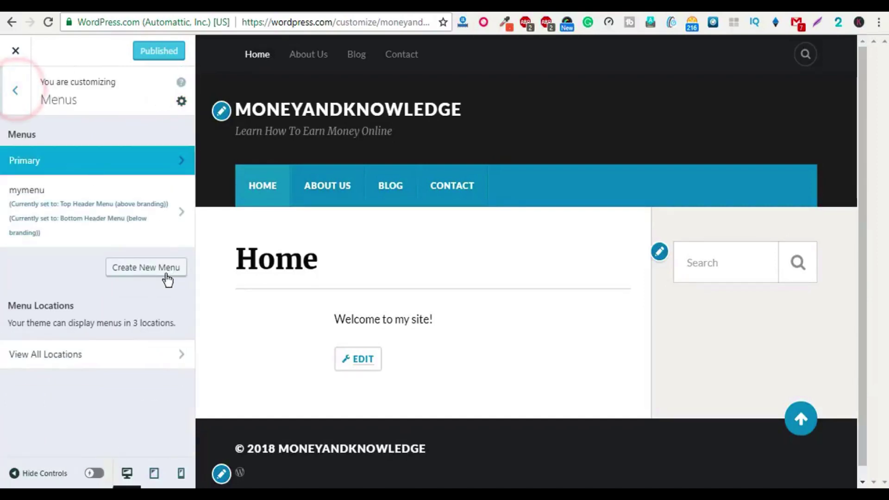
Step: Create a new menu named Social assigned to the Social Menu location
left_click(150, 271)
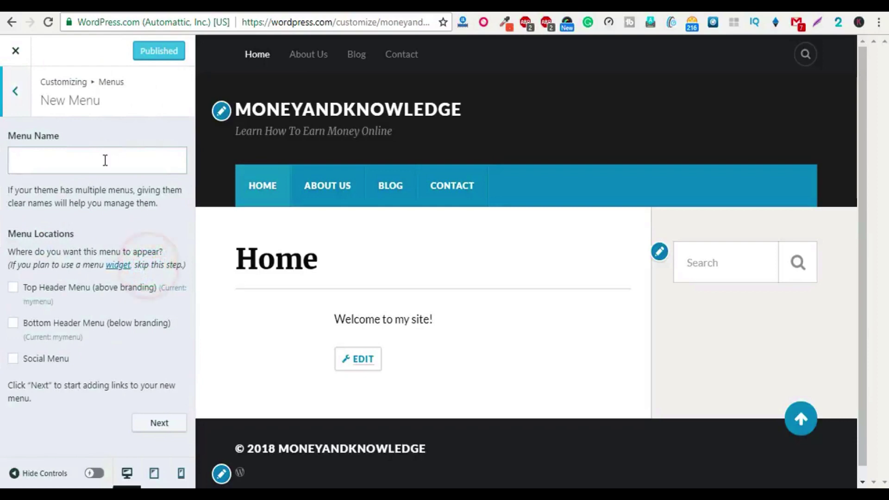
left_click(105, 160)
type("Social")
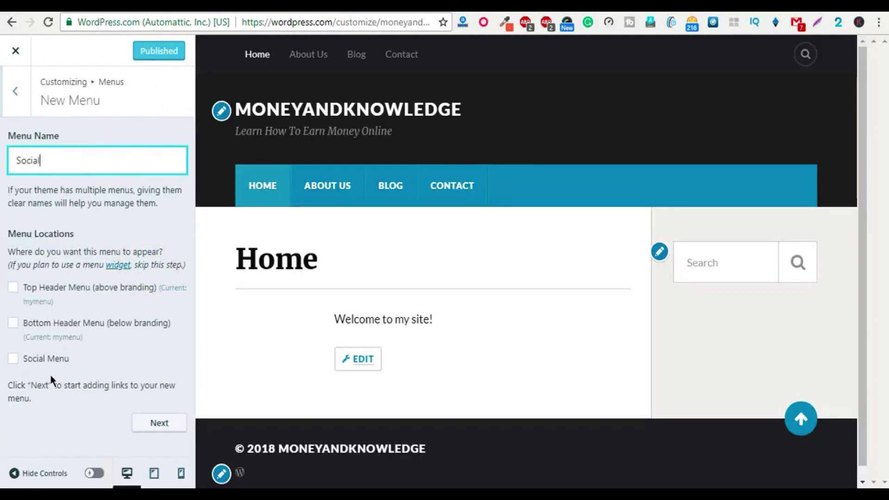
left_click(46, 359)
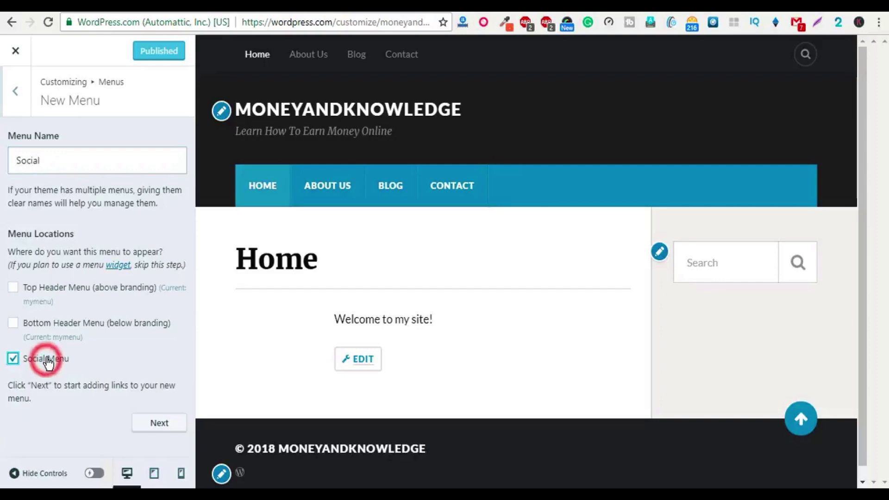
left_click(166, 423)
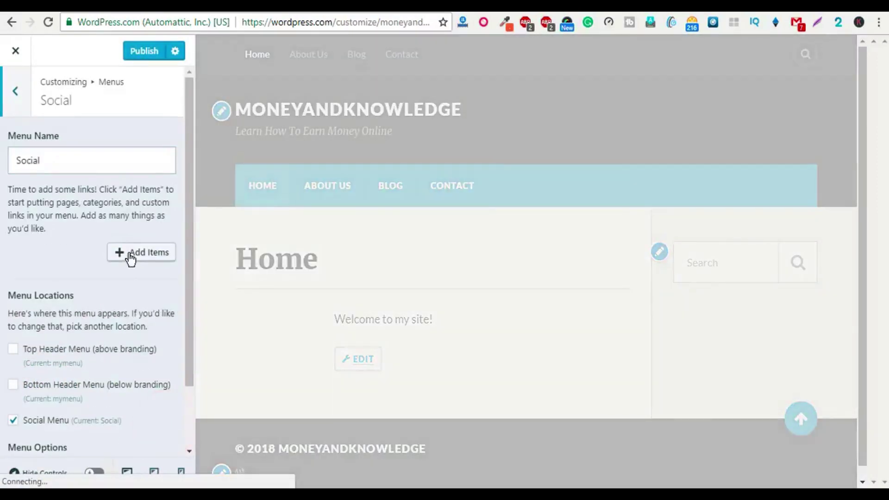
Step: Bring up the list of items available to add to the Social menu
scroll(71, 313, "down", 2)
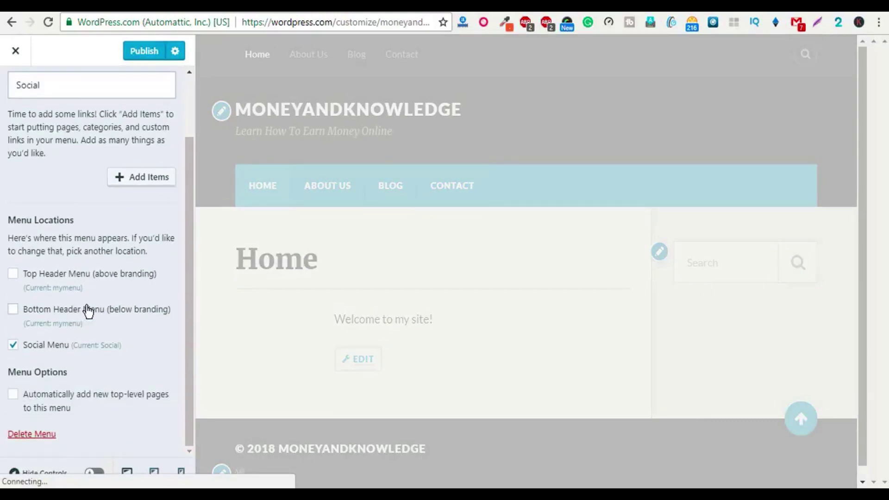
scroll(88, 310, "up", 2)
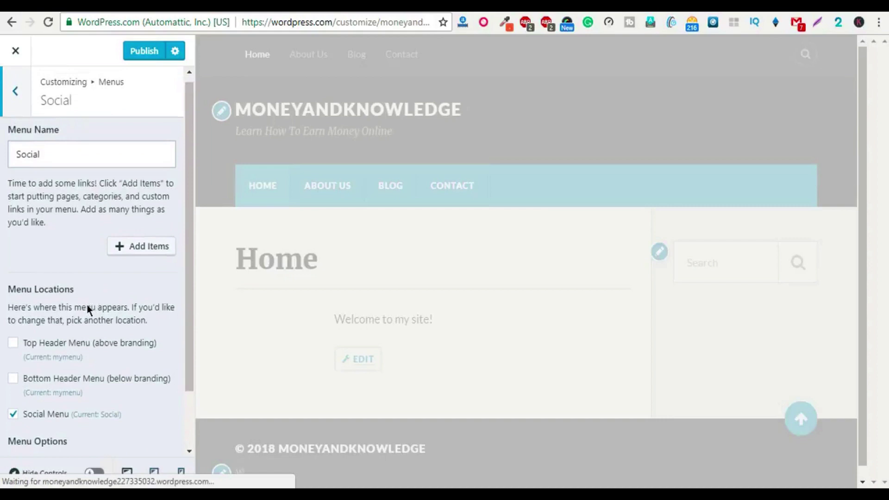
scroll(87, 308, "down", 1)
scroll(87, 304, "down", 1)
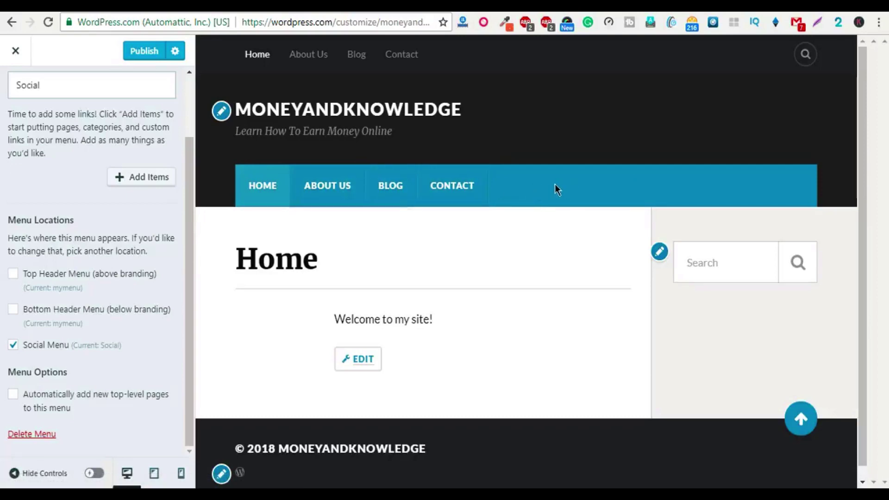
scroll(64, 167, "up", 2)
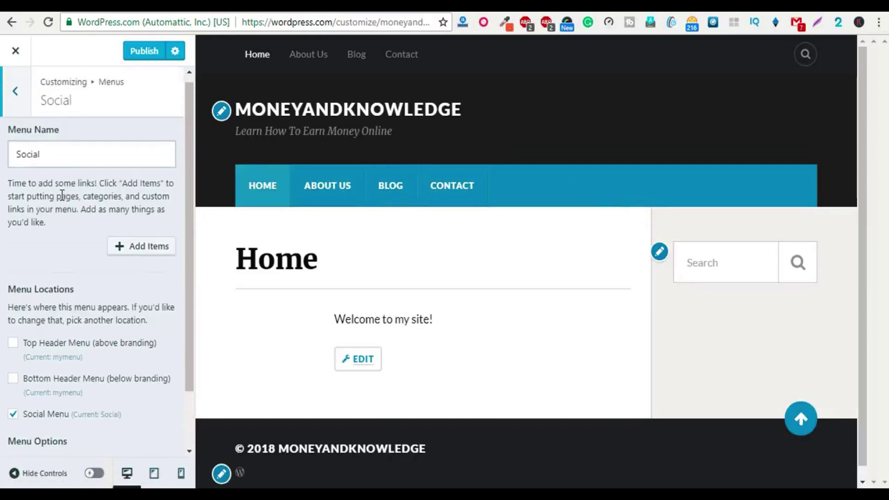
left_click(134, 256)
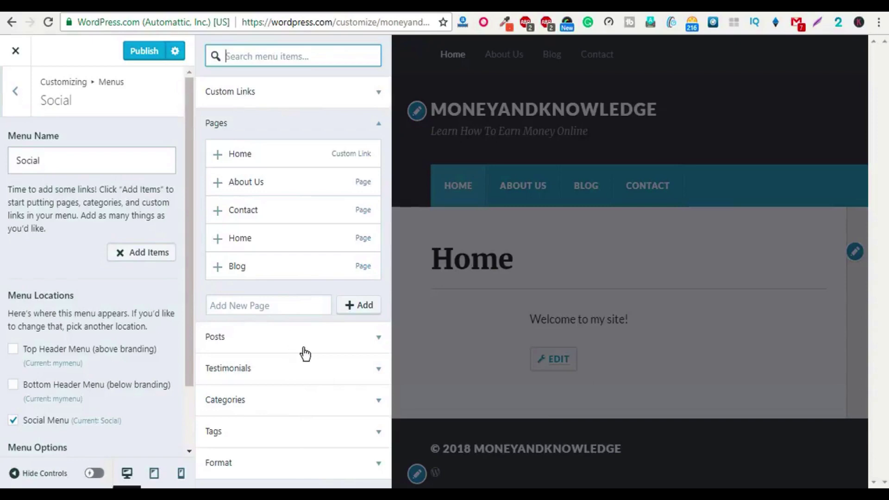
Step: Fill in a Custom Link with link text Facebook and try adding it to the menu
left_click(318, 94)
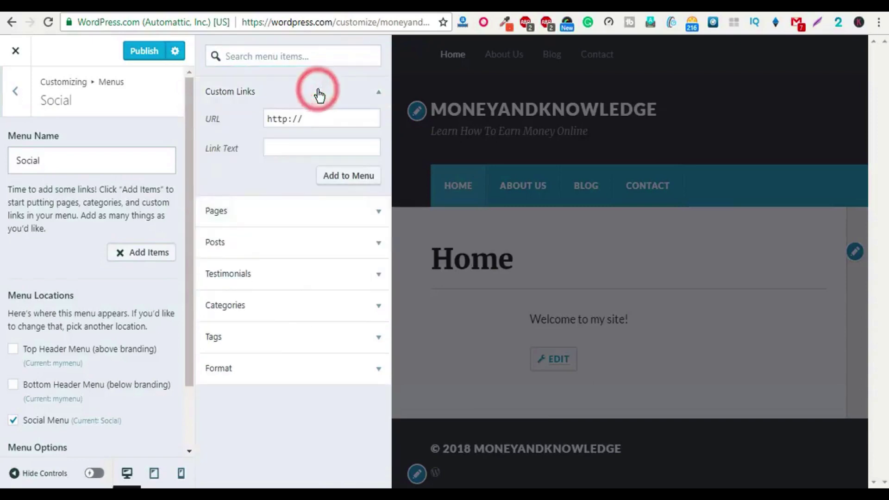
left_click(318, 118)
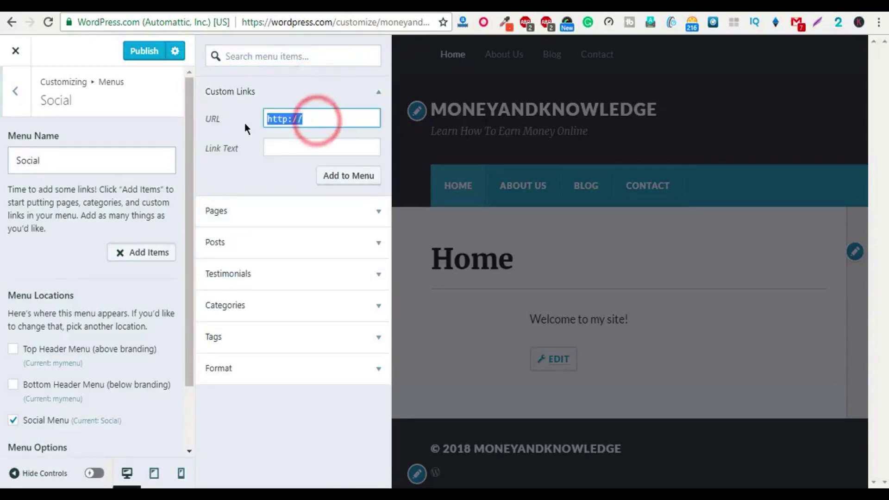
type("$")
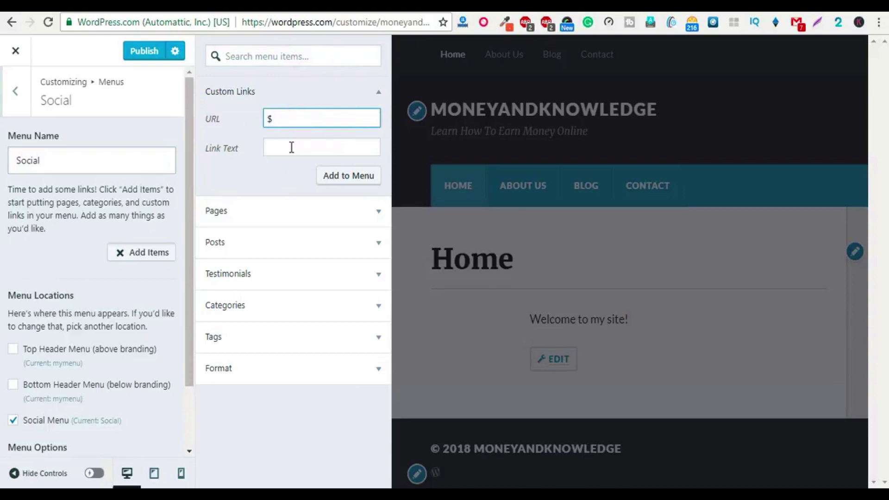
left_click(291, 147)
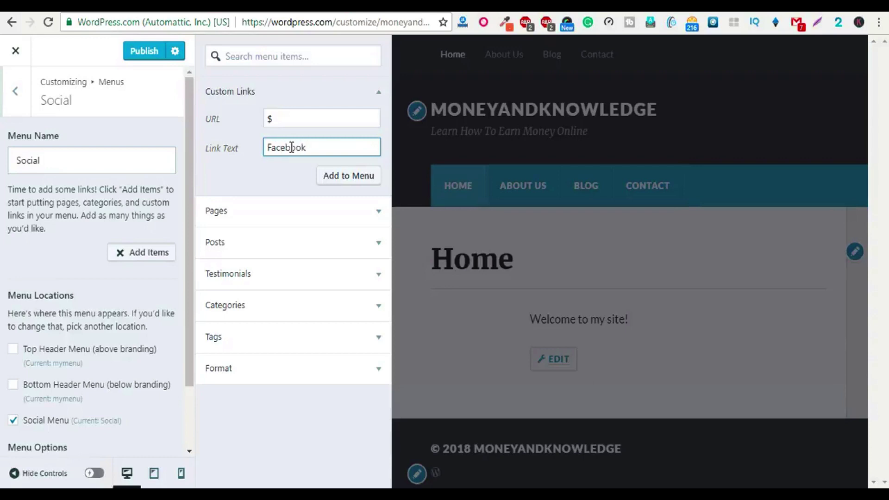
left_click(346, 179)
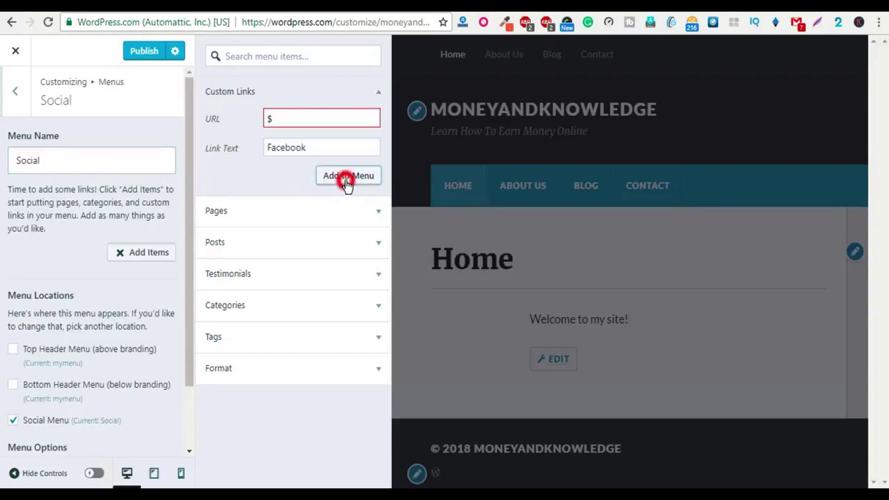
Step: Change the Facebook link's URL to #, add it to the Social menu, and publish
double_click(279, 119)
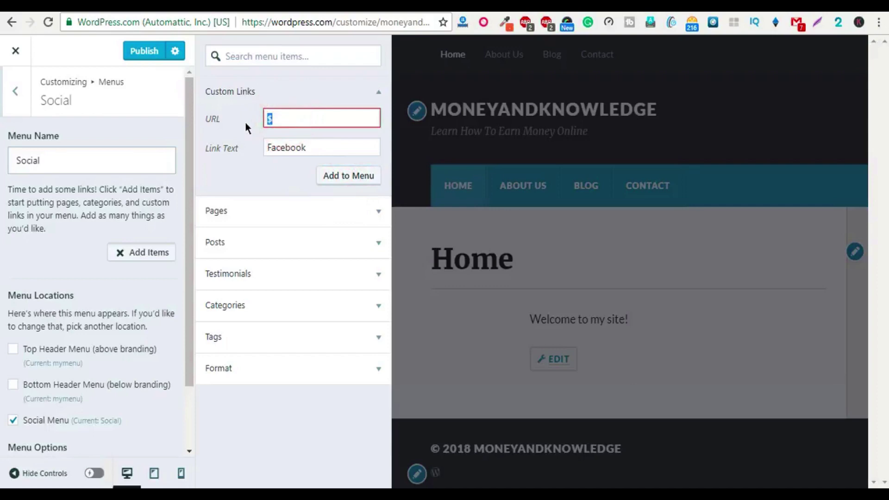
type("#")
left_click(352, 178)
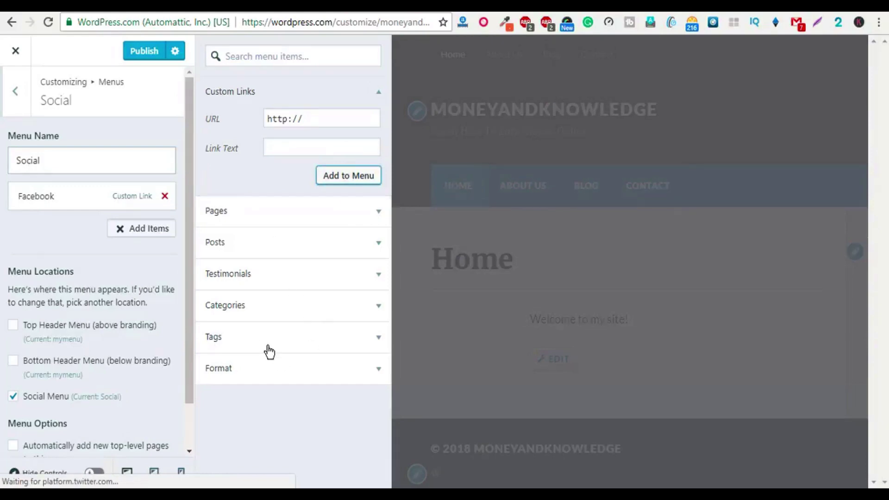
left_click(144, 50)
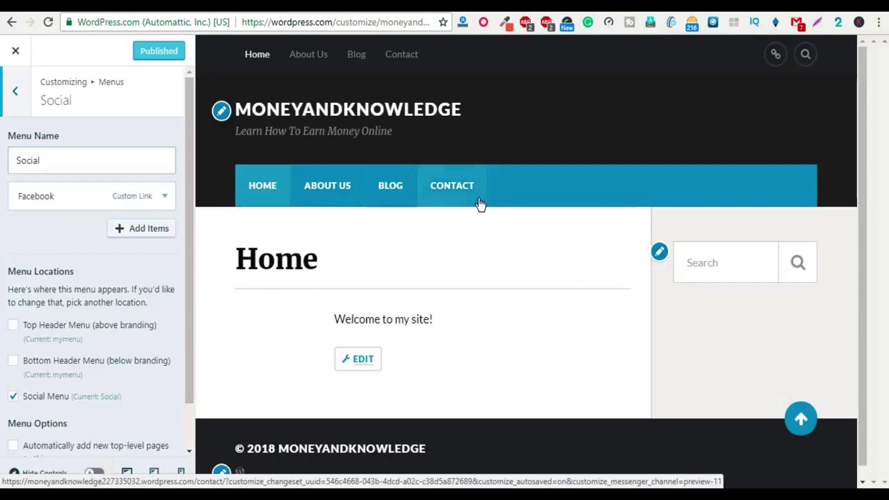
left_click(220, 112)
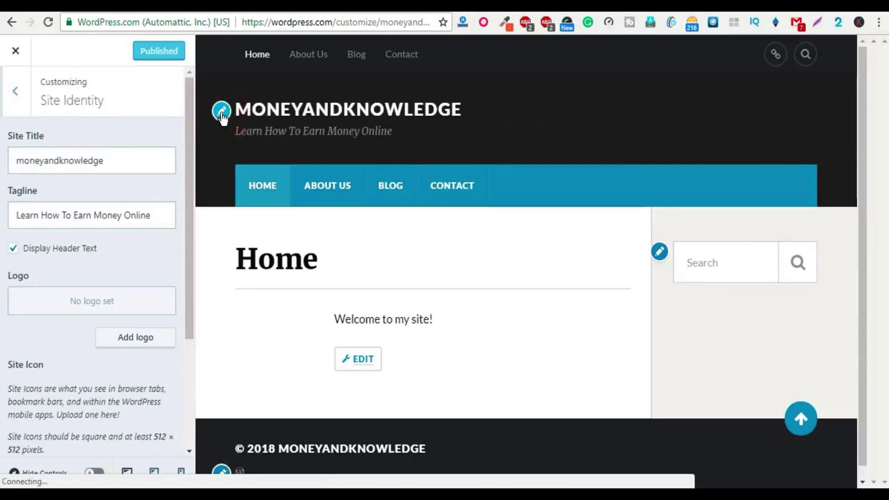
Step: Make the site title read 'money and knowledge' and uncheck Display Header Text
left_click(45, 161)
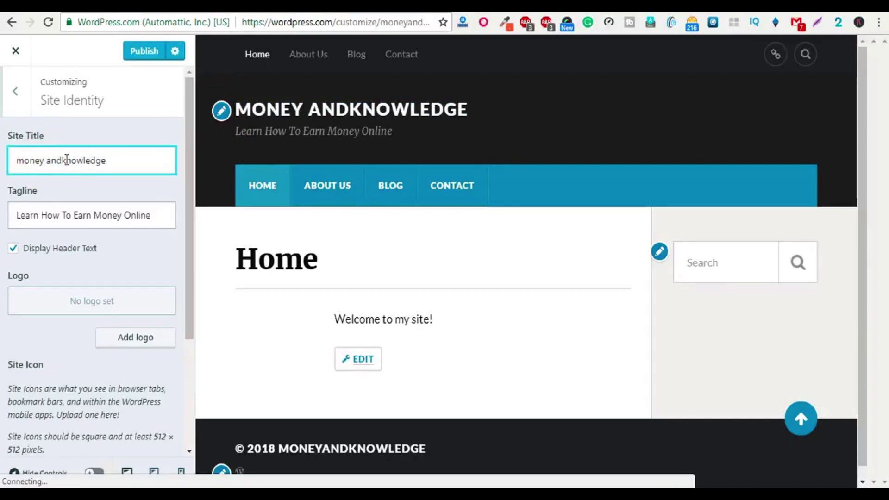
left_click(62, 161)
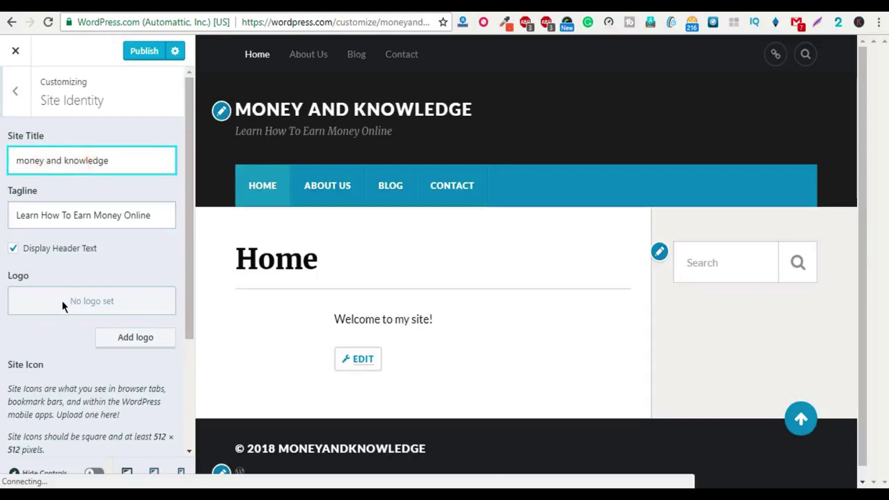
left_click(13, 249)
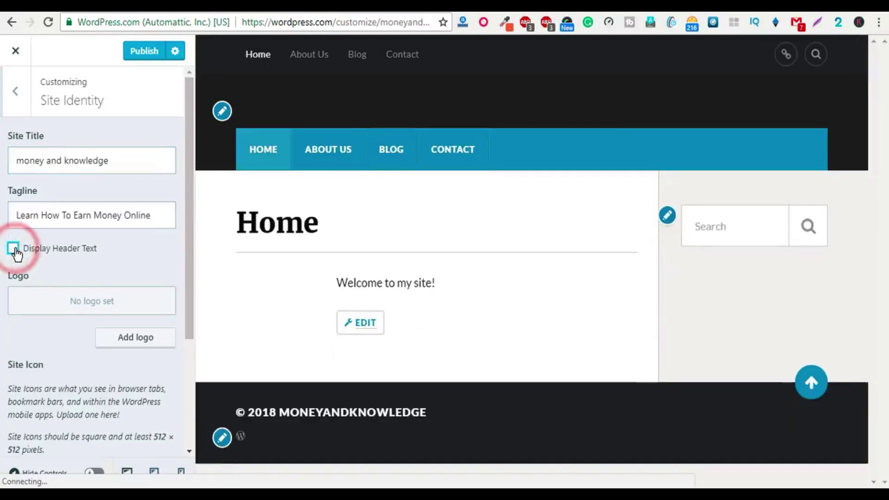
Step: Upload l1.png from the Desktop and choose it as the site logo
left_click(131, 337)
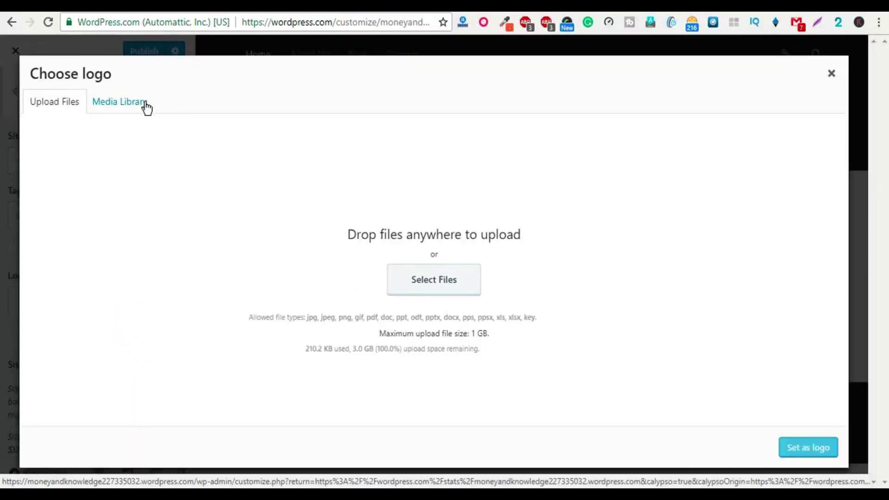
left_click(144, 104)
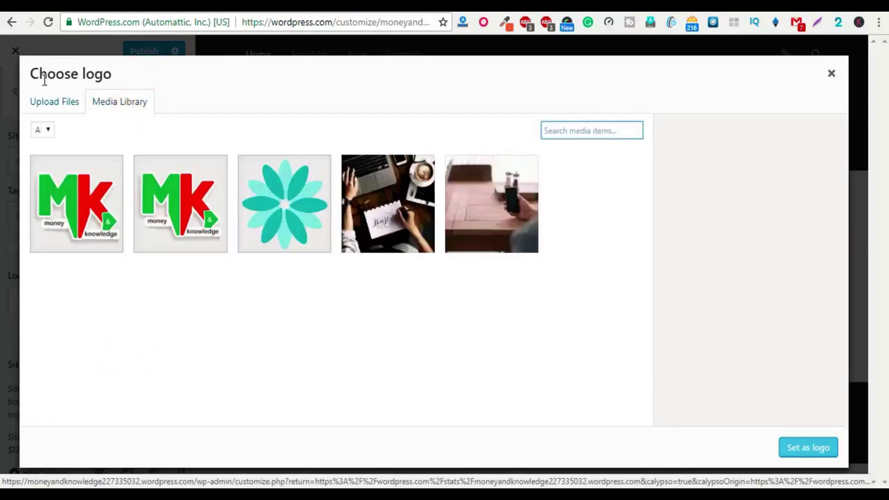
left_click(57, 103)
left_click(441, 283)
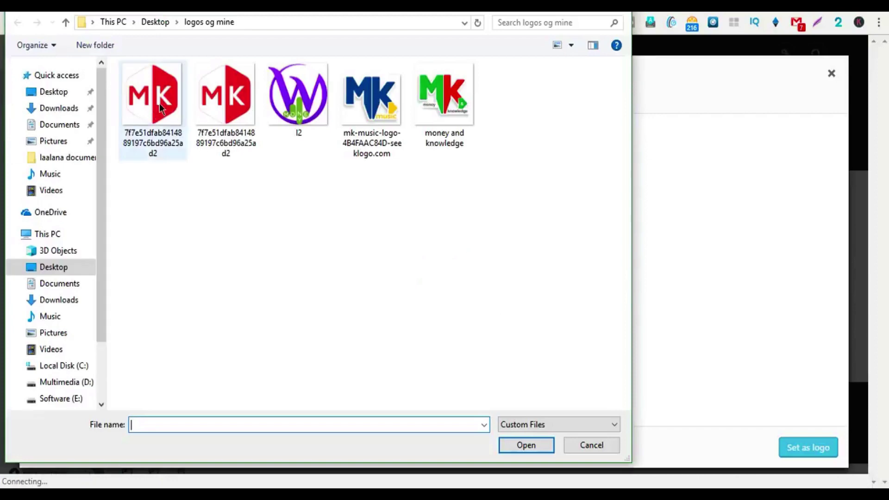
left_click(61, 93)
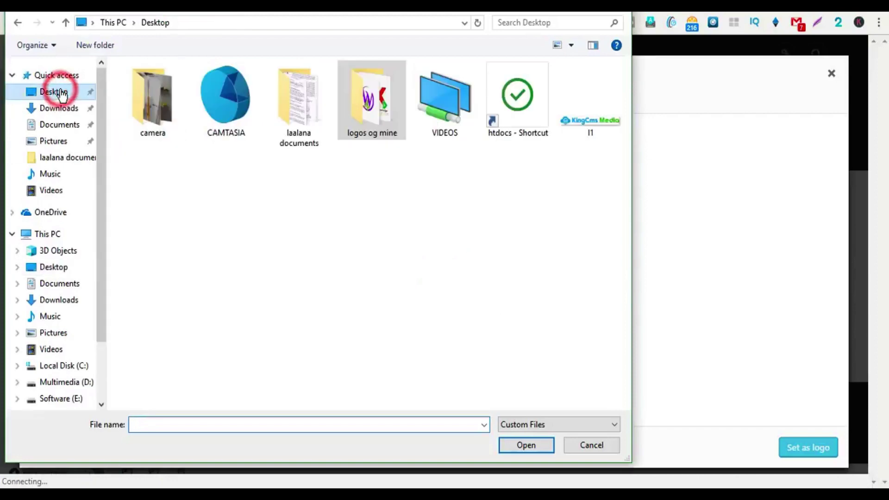
left_click(578, 118)
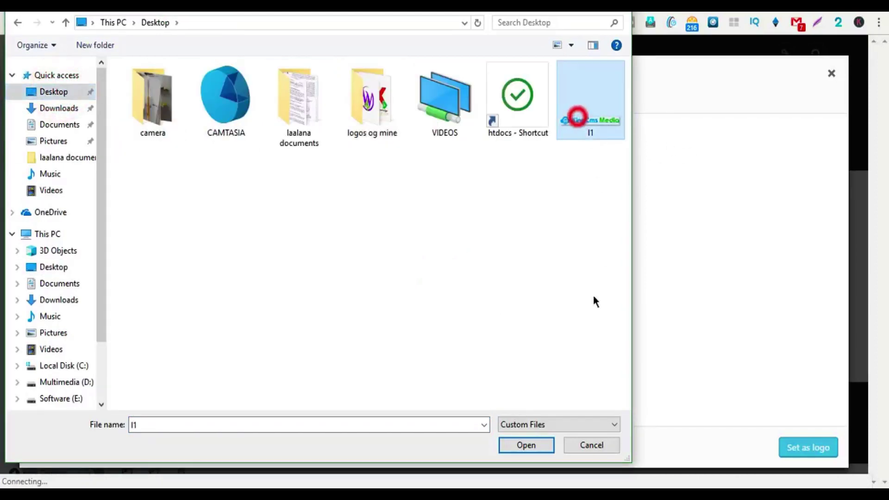
left_click(526, 444)
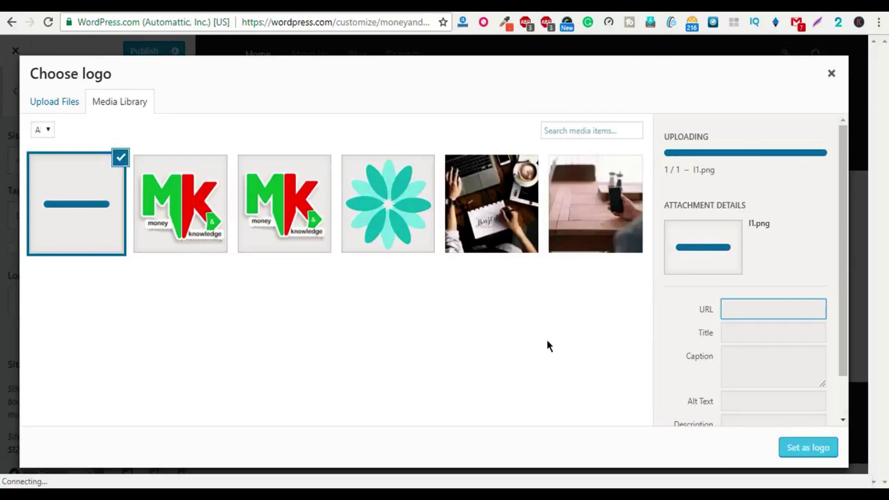
left_click(813, 450)
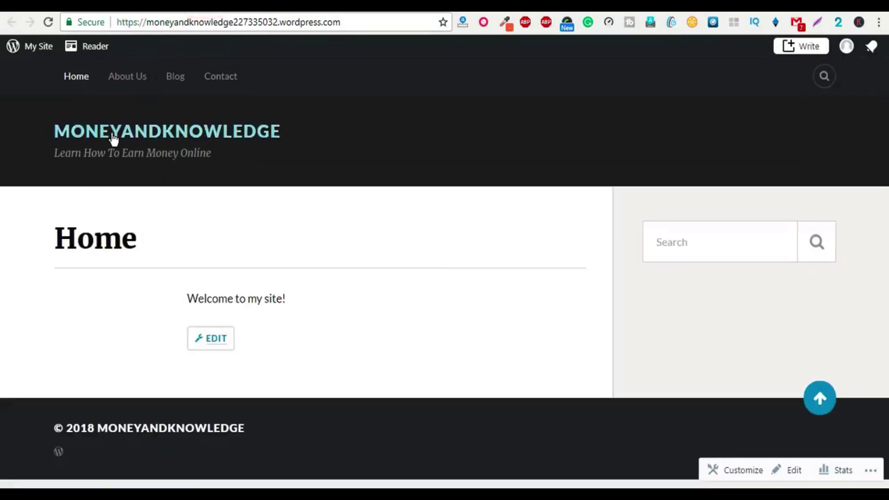
Step: Reload the live site to check the new logo, then close the Customizer
left_click(113, 137)
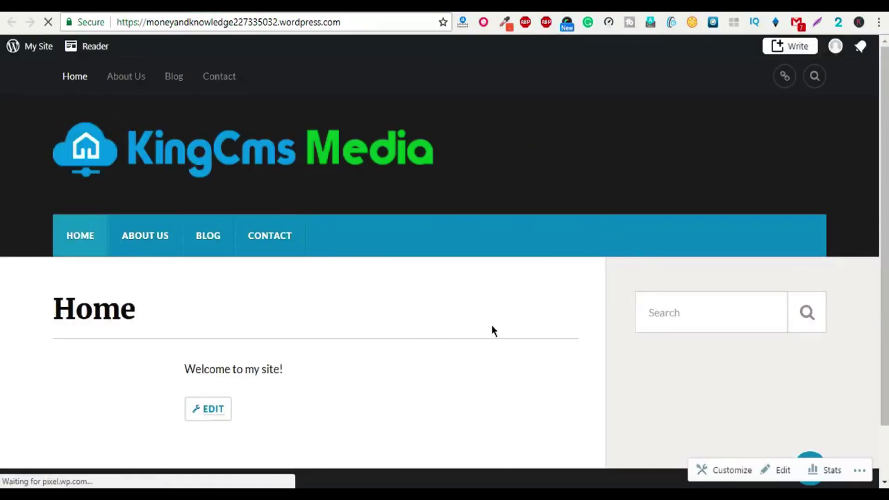
scroll(216, 283, "down", 2)
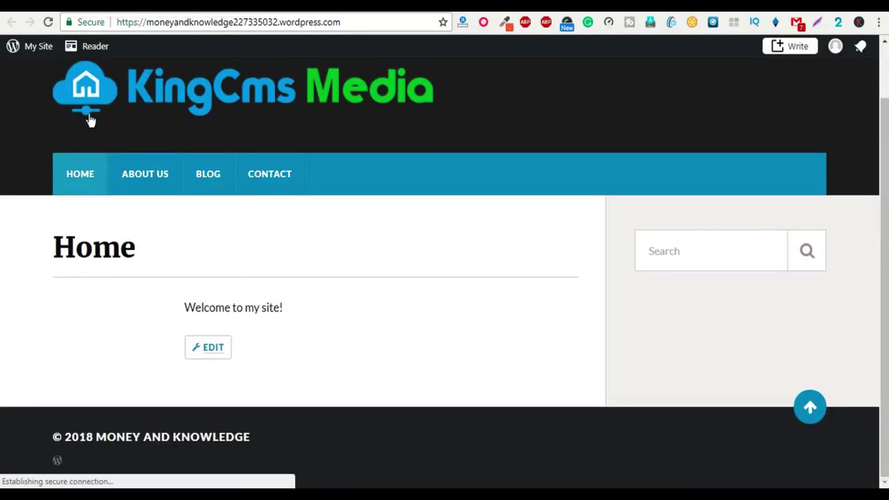
left_click(79, 177)
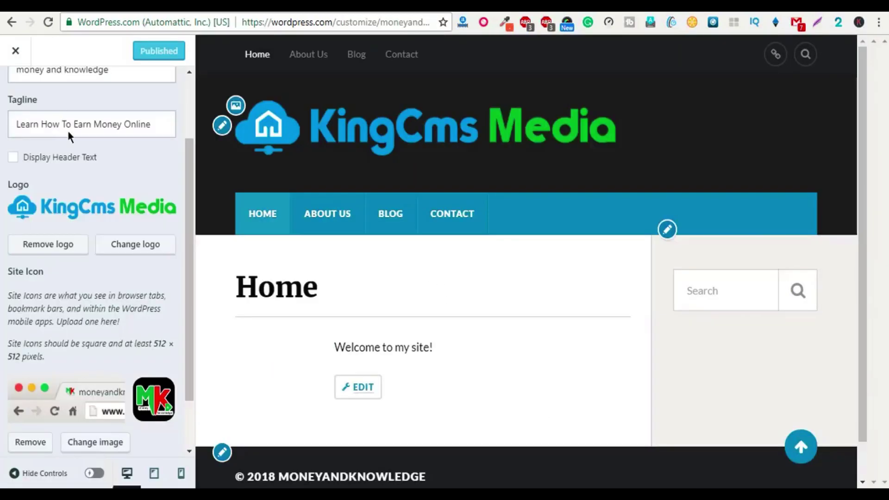
scroll(24, 62, "down", 2)
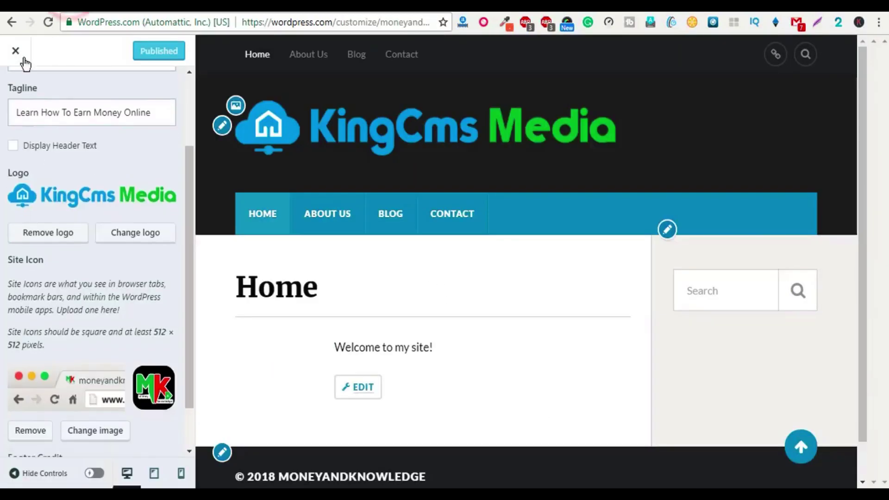
left_click(14, 49)
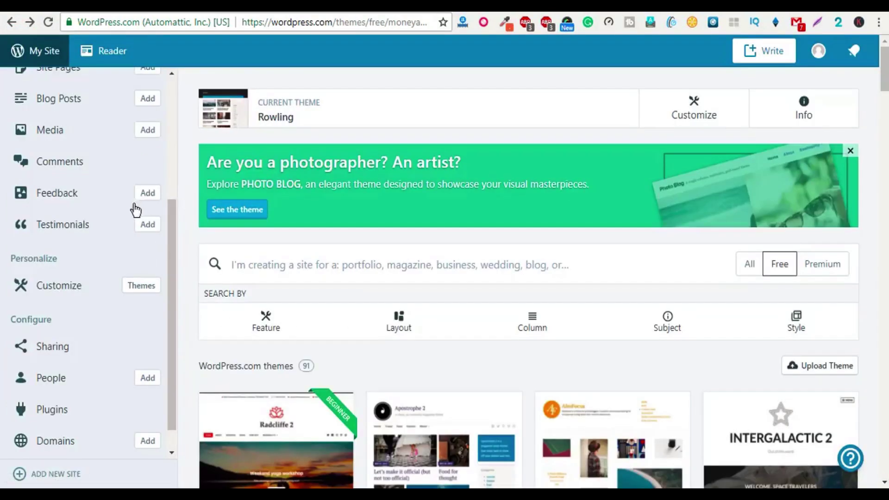
Step: Open the Contact page from Site Pages in the editor, then go back to the live home page
scroll(139, 210, "down", 3)
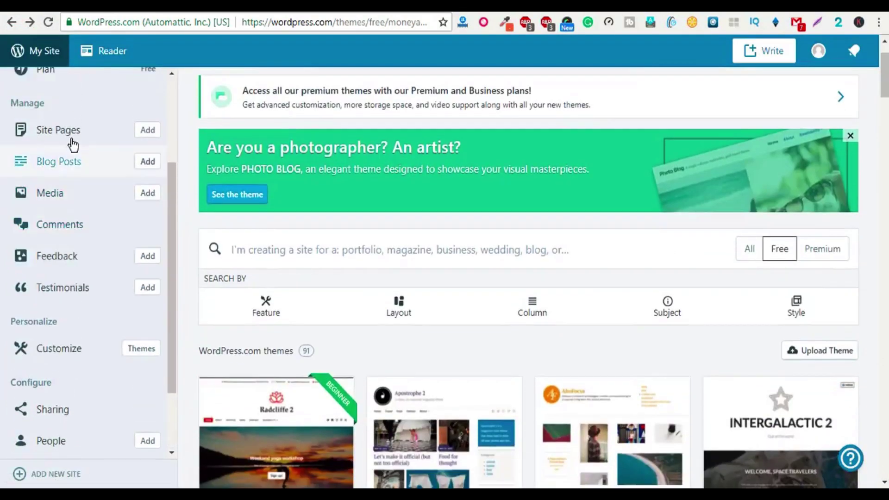
left_click(68, 131)
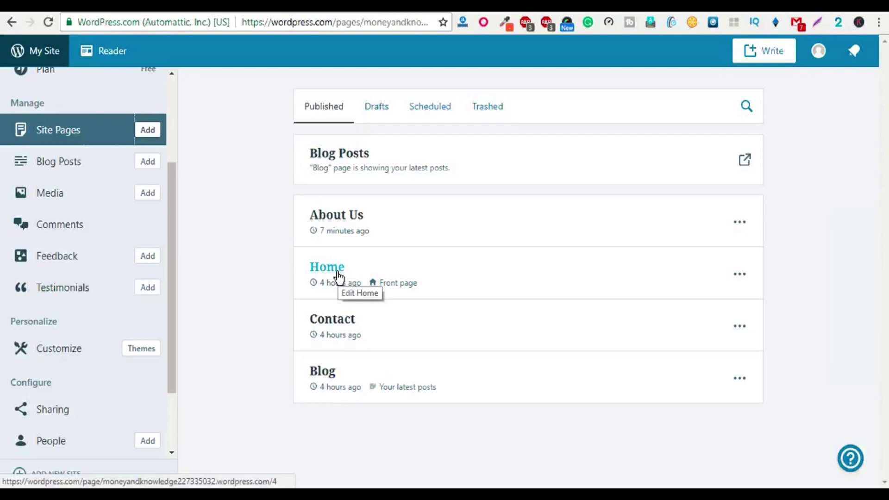
left_click(334, 324)
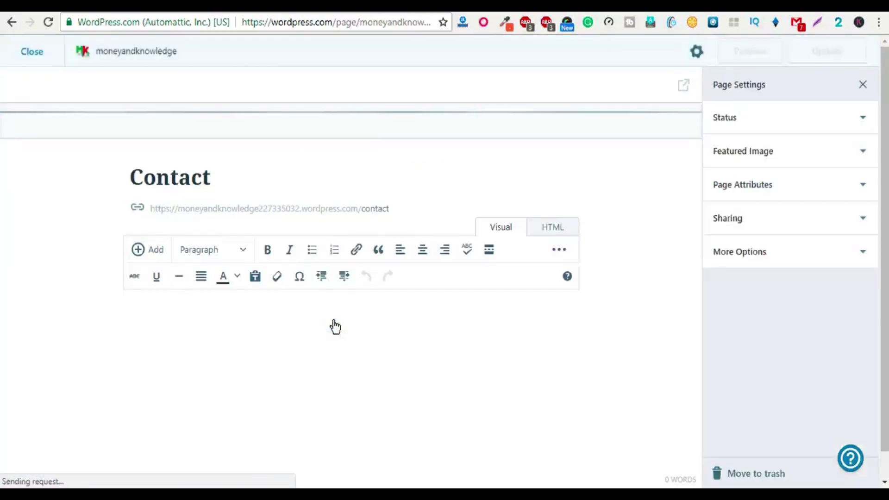
scroll(334, 316, "down", 2)
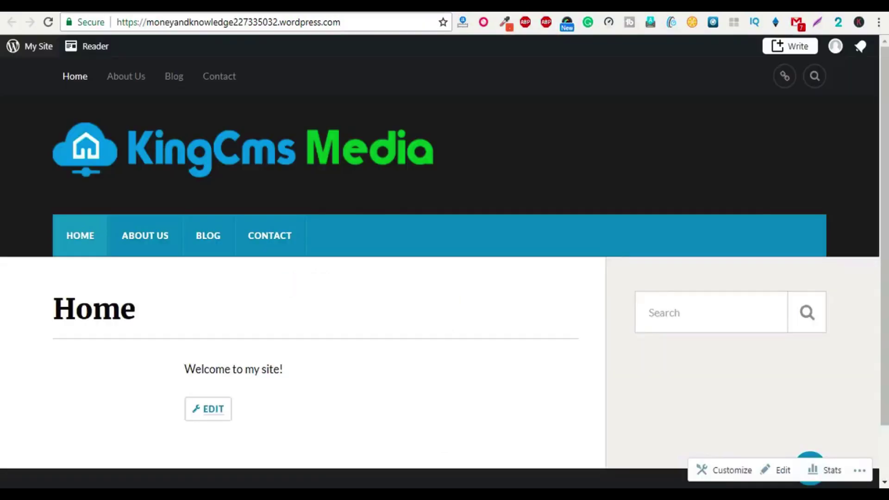
Step: Review the live Contact page's form, then expand its Featured Image panel in the editor
left_click(258, 235)
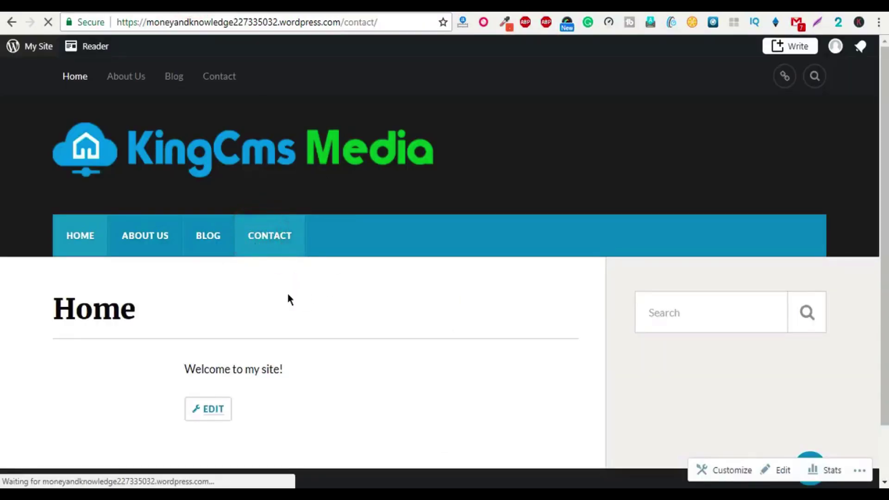
scroll(324, 285, "down", 8)
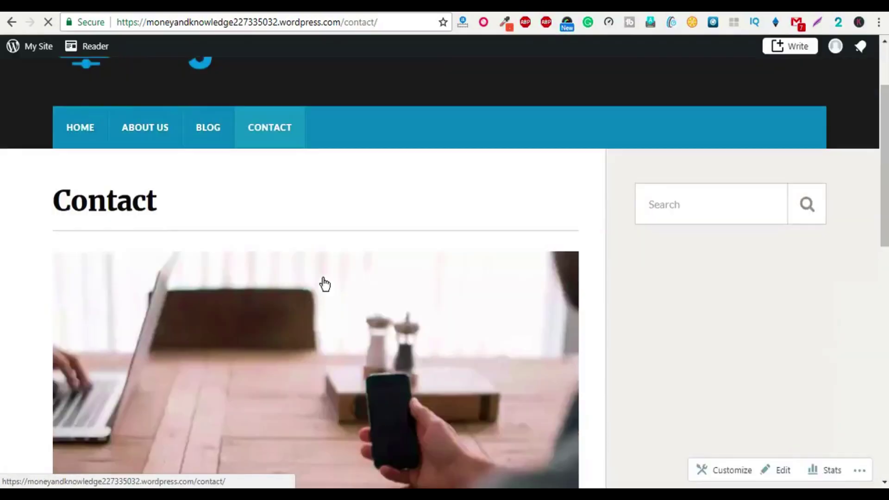
scroll(355, 171, "down", 1)
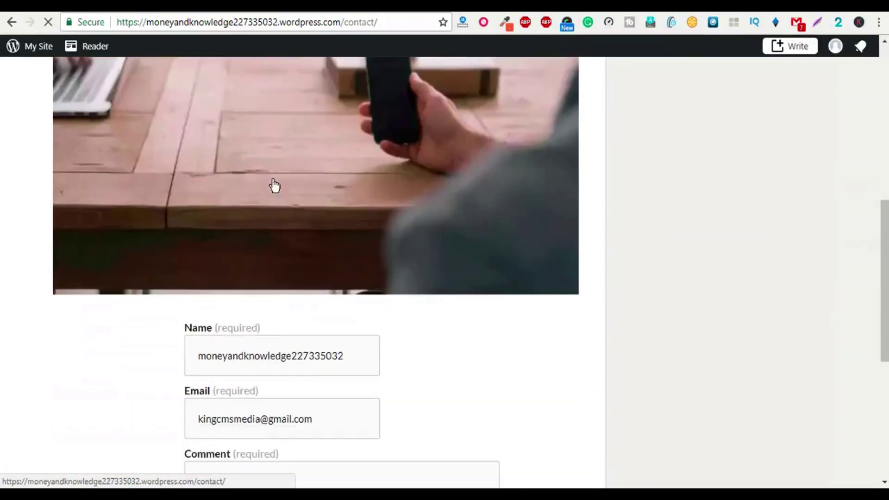
left_click(528, 283)
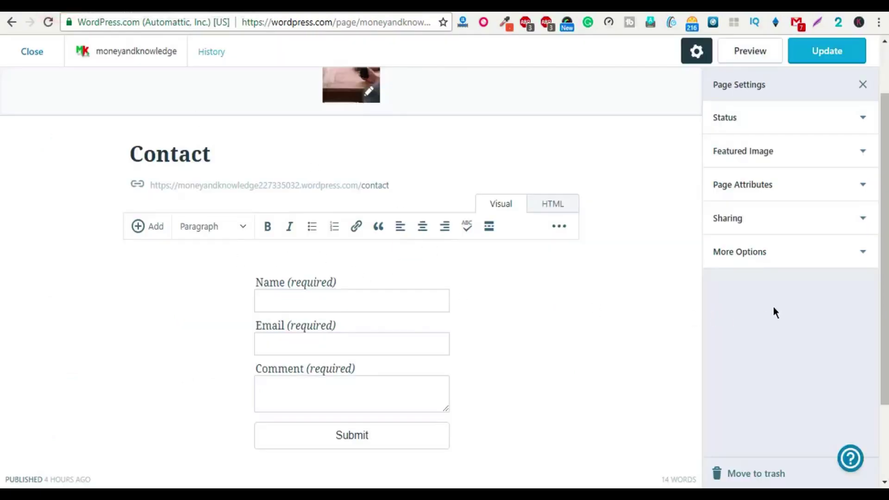
left_click(796, 154)
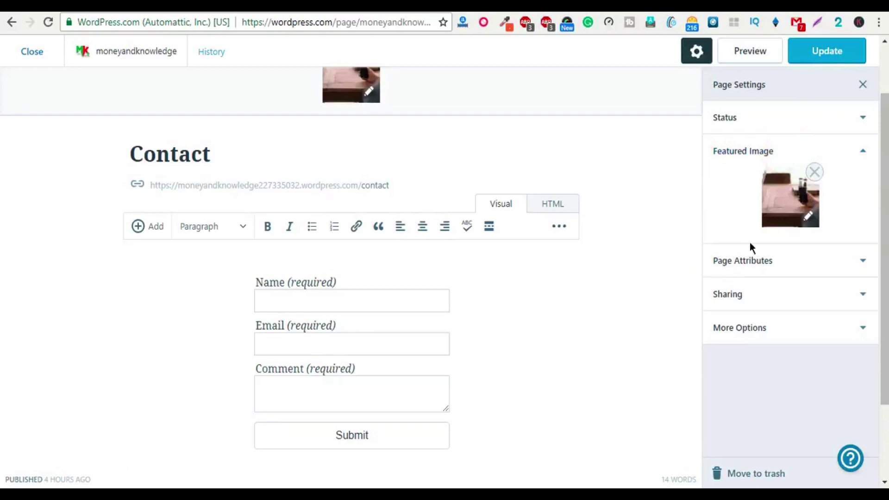
key("ctrl+t")
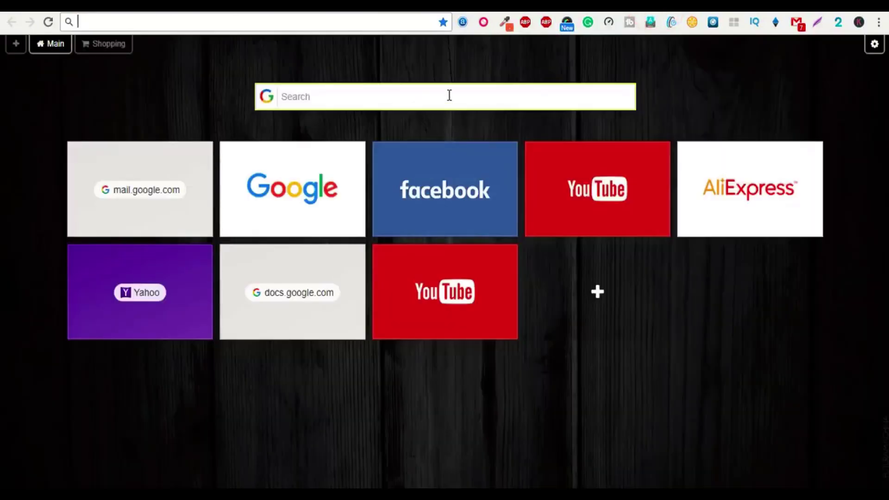
Step: Search Google Images for 'Contact us' and preview the first results
left_click(449, 95)
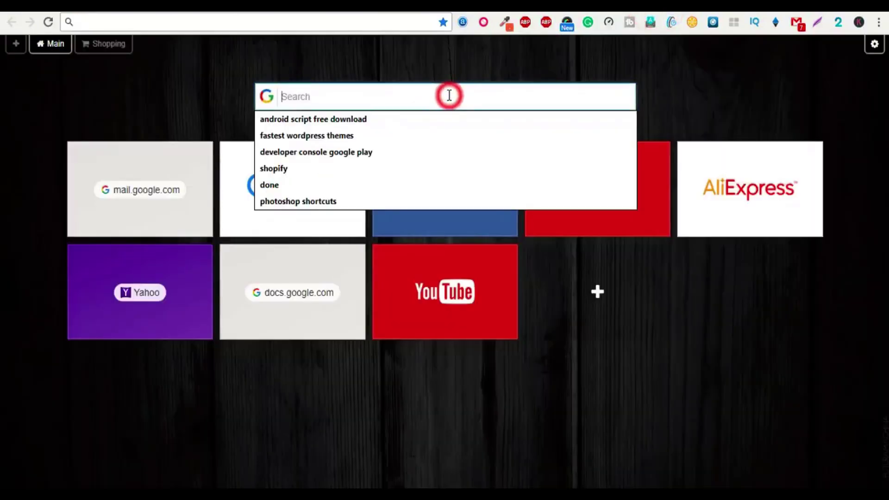
type("Contact us")
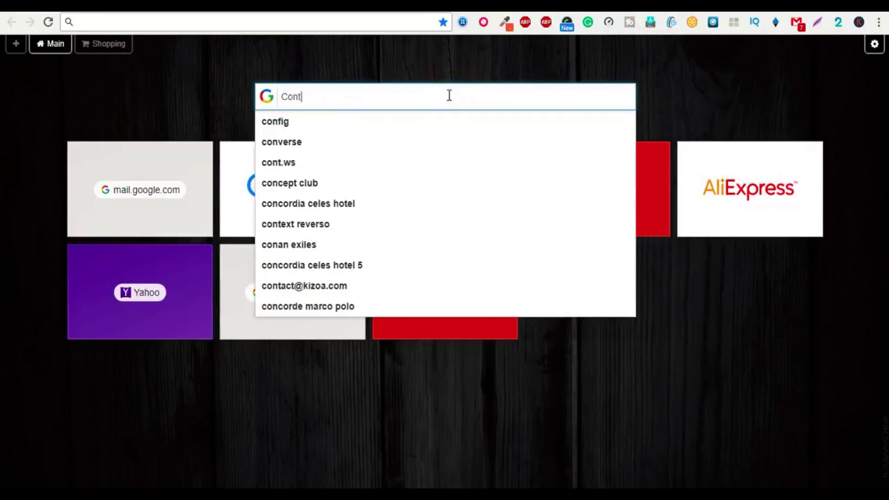
key("Return")
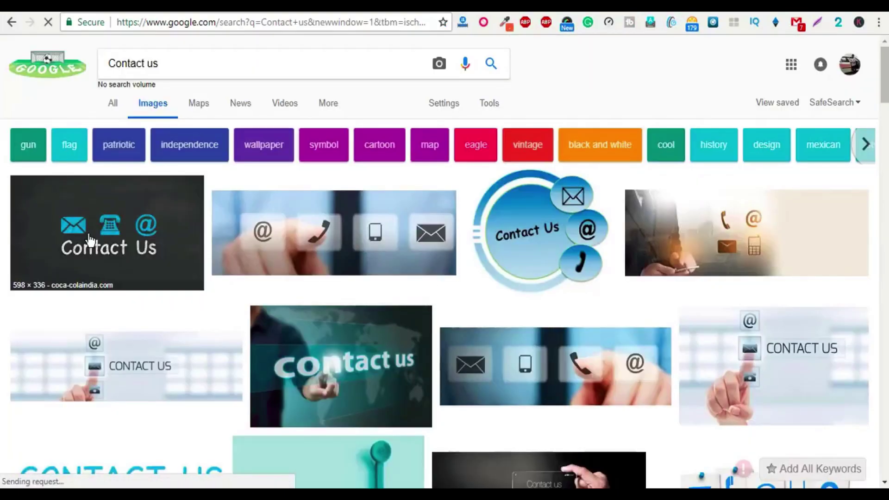
left_click(90, 241)
scroll(139, 236, "down", 3)
scroll(176, 251, "up", 2)
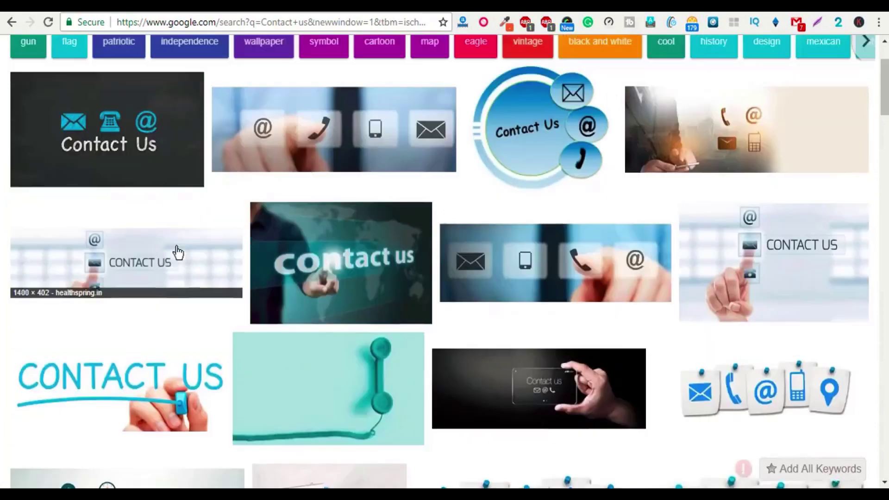
left_click(77, 158)
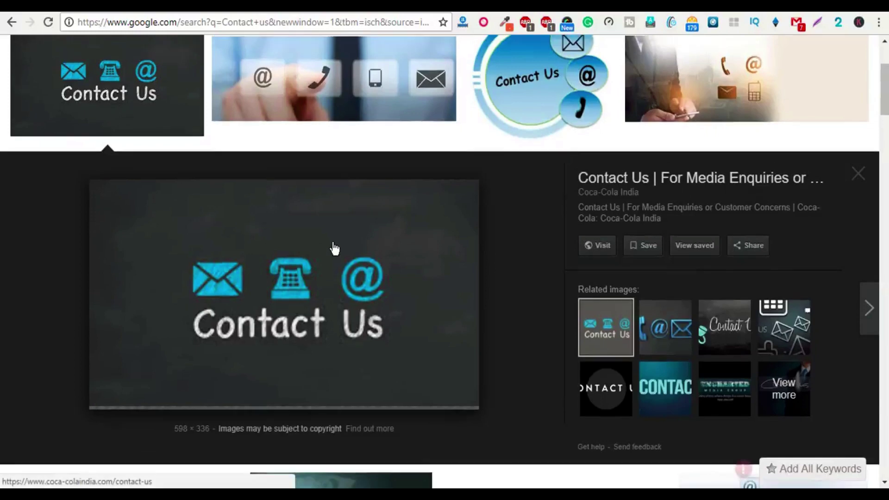
scroll(335, 250, "up", 1)
Step: Download the 1280 × 390 finger-pointing contact icons image as a .jpg, then return to the Contact page's featured image
left_click(329, 124)
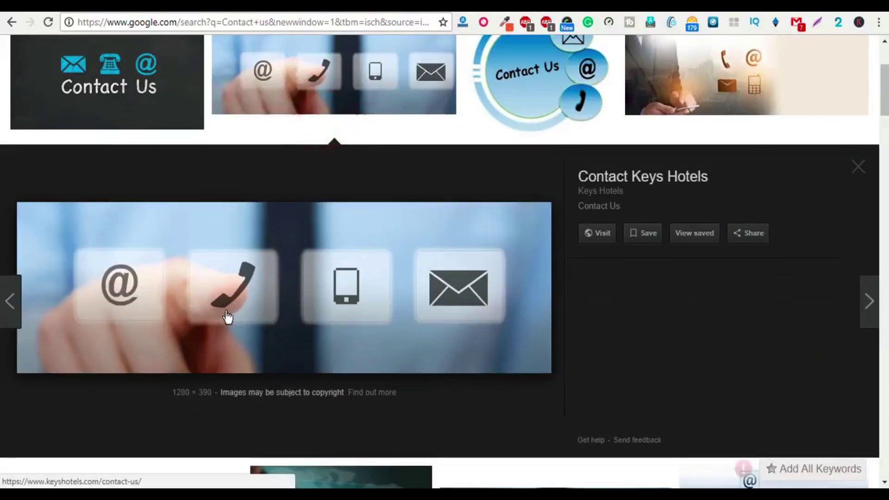
right_click(294, 284)
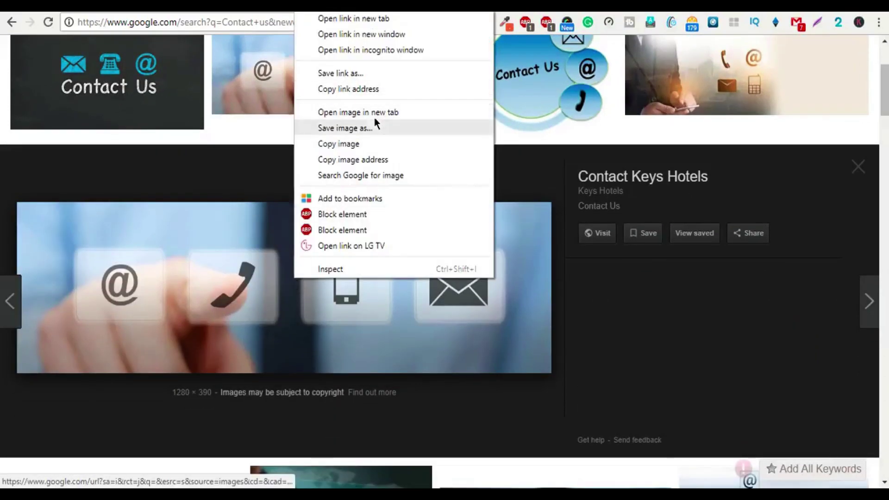
left_click(359, 126)
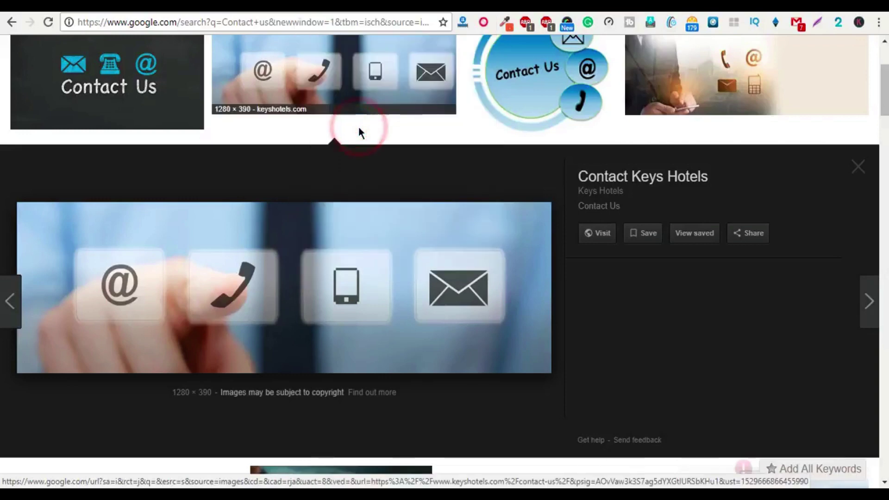
left_click(814, 181)
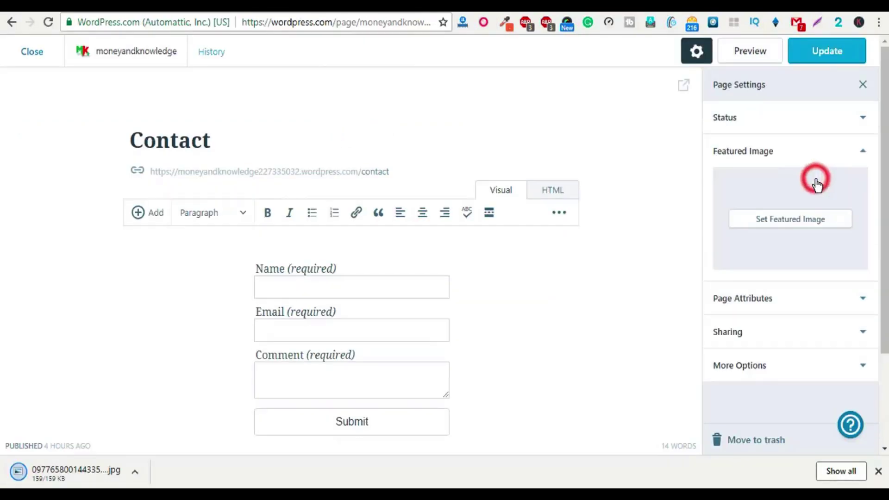
left_click(787, 220)
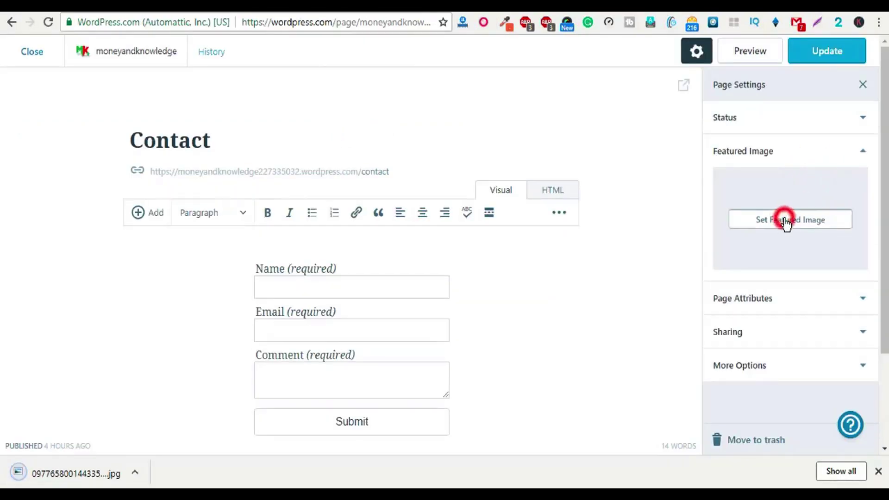
Step: Upload the downloaded contact-icons jpg and set it as the Contact page's featured image
left_click(147, 116)
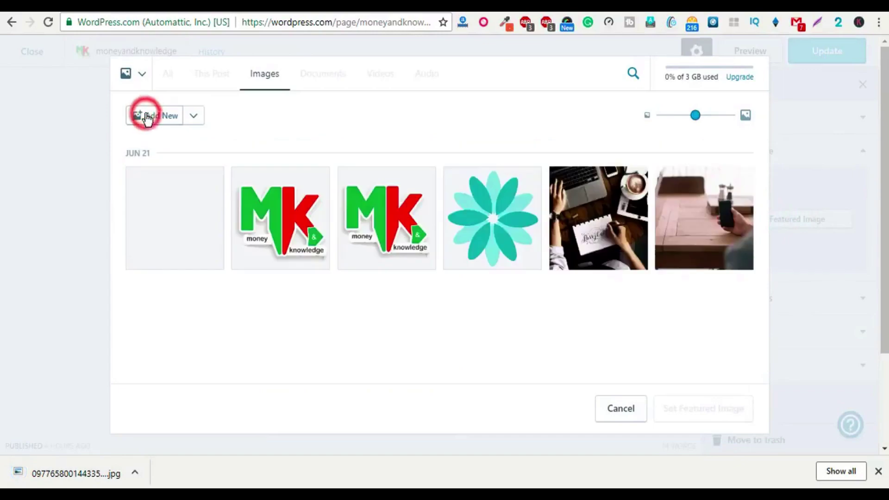
double_click(517, 116)
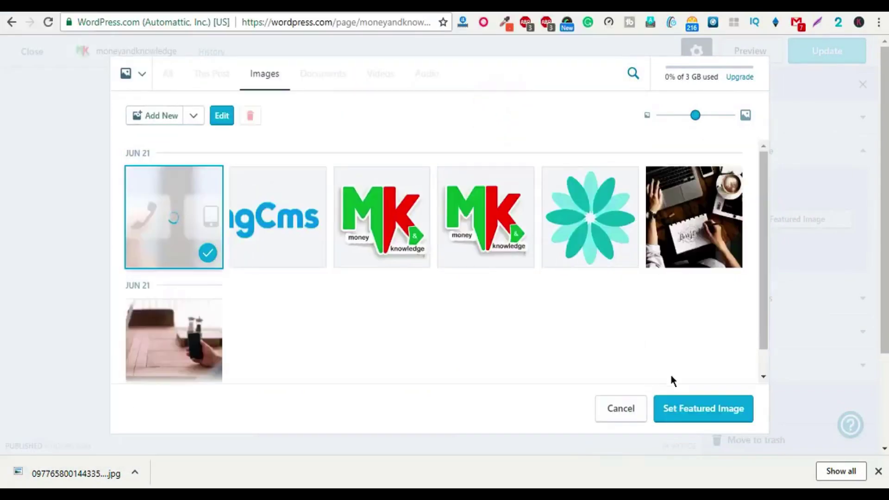
left_click(698, 407)
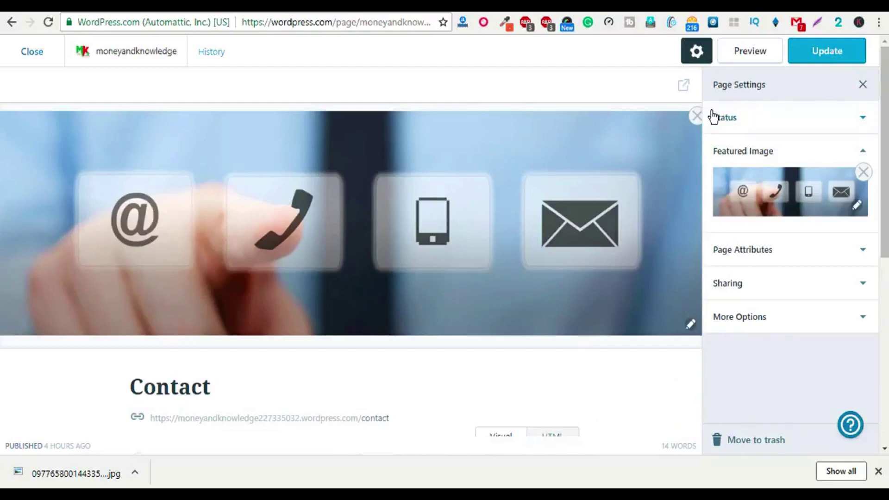
Step: Insert blank lines above the contact form, update the Contact page, and view it live
left_click(866, 88)
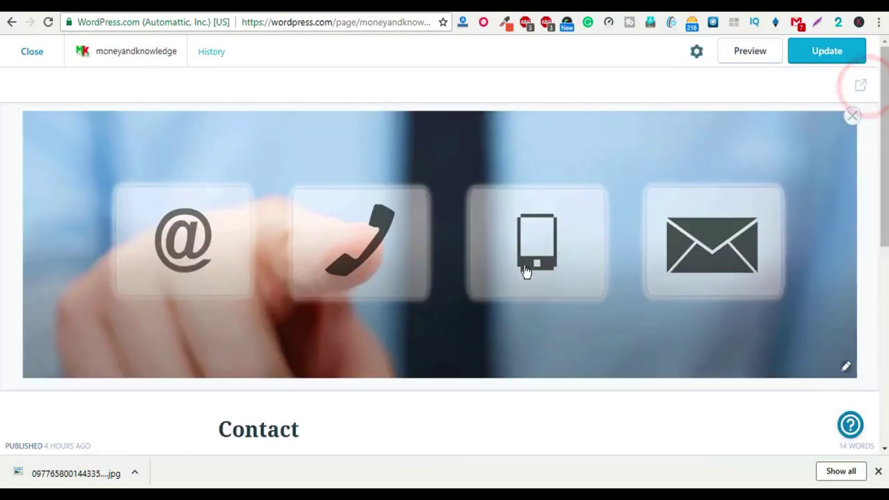
scroll(307, 337, "down", 2)
scroll(323, 357, "down", 5)
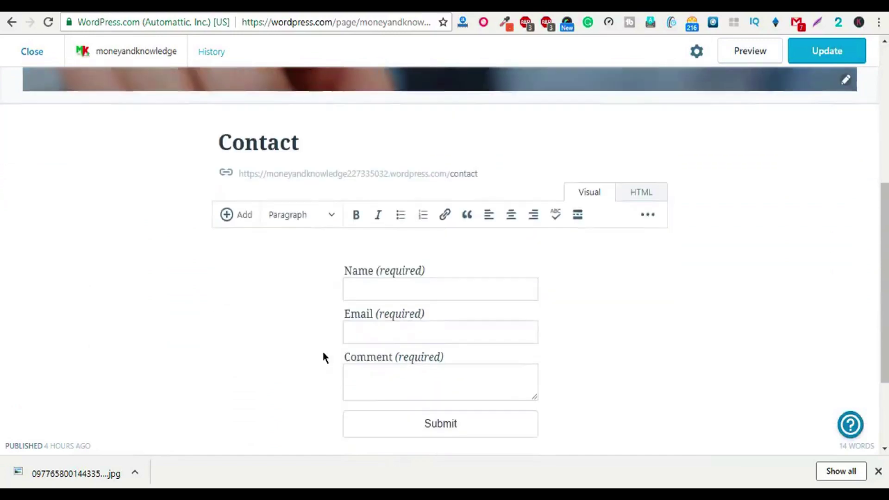
left_click(259, 211)
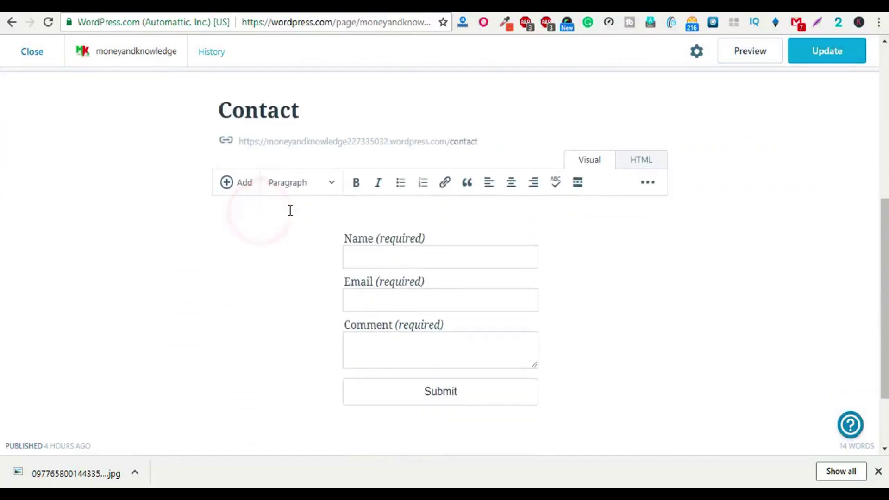
key("Return")
key("Return")
key("Return")
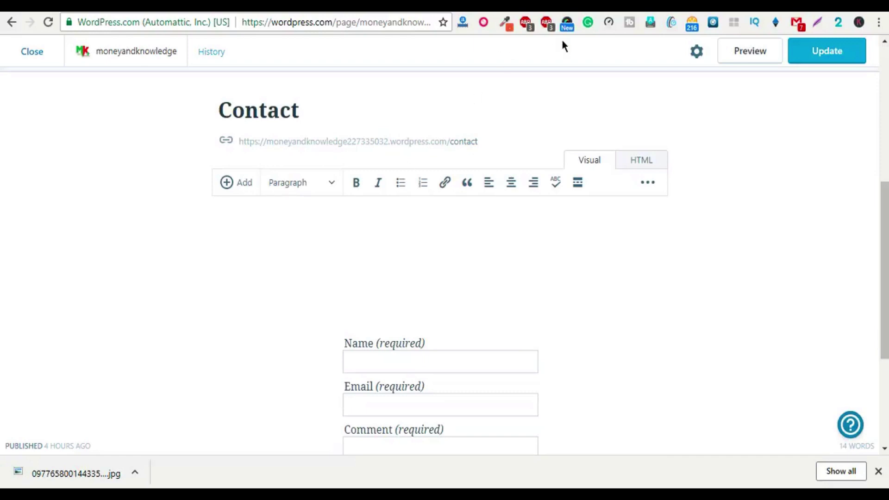
left_click(838, 56)
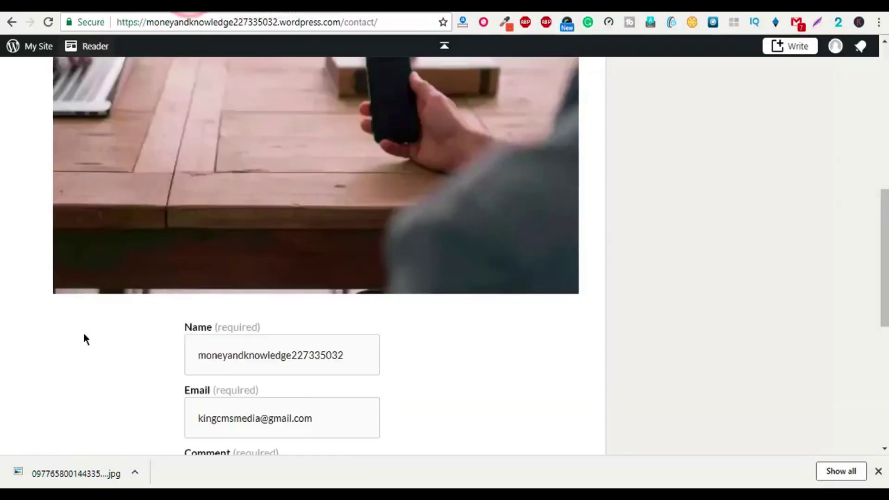
scroll(79, 335, "up", 10)
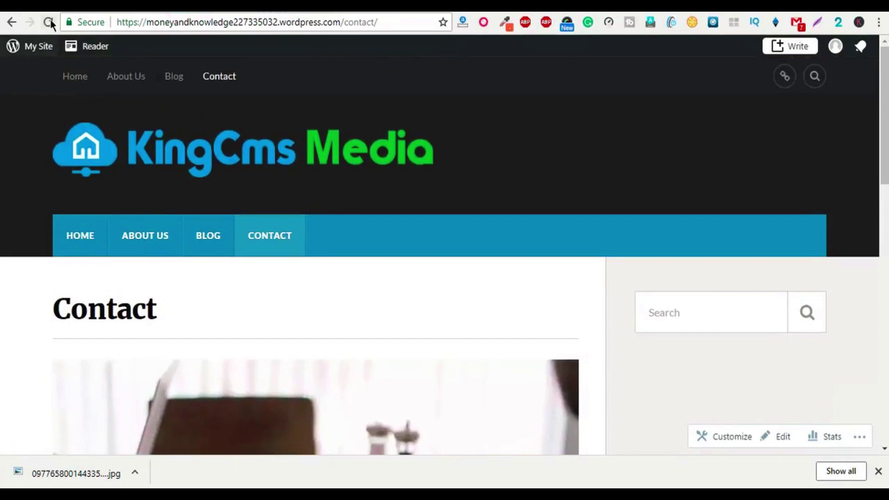
Step: Reload the live Contact page and check the new contact-icons image above the form
left_click(50, 19)
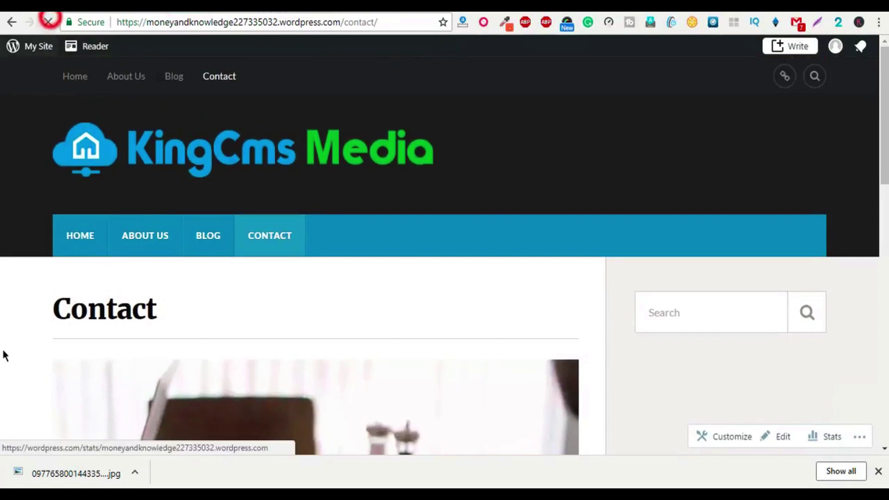
scroll(55, 340, "down", 4)
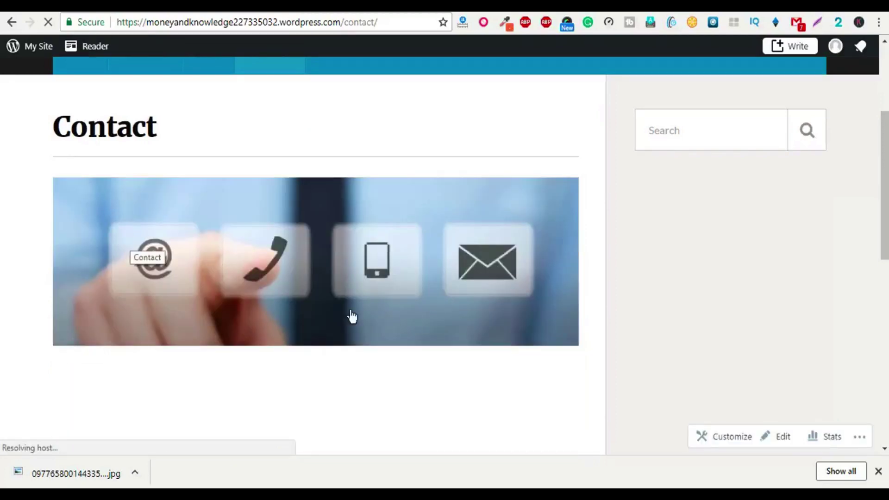
scroll(266, 311, "down", 5)
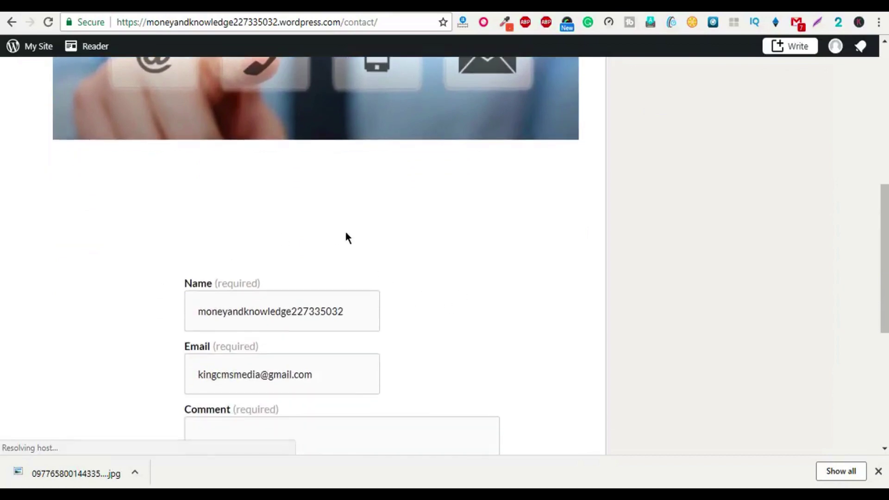
scroll(348, 259, "down", 3)
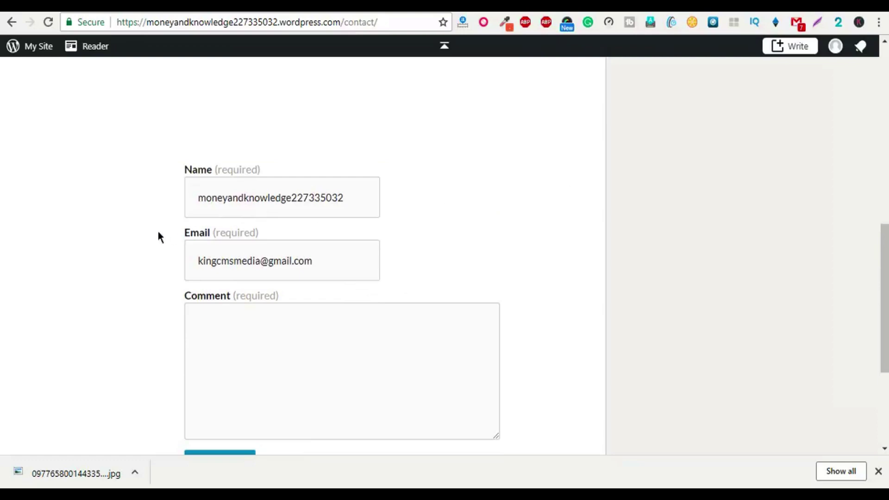
left_click_drag(201, 194, 359, 198)
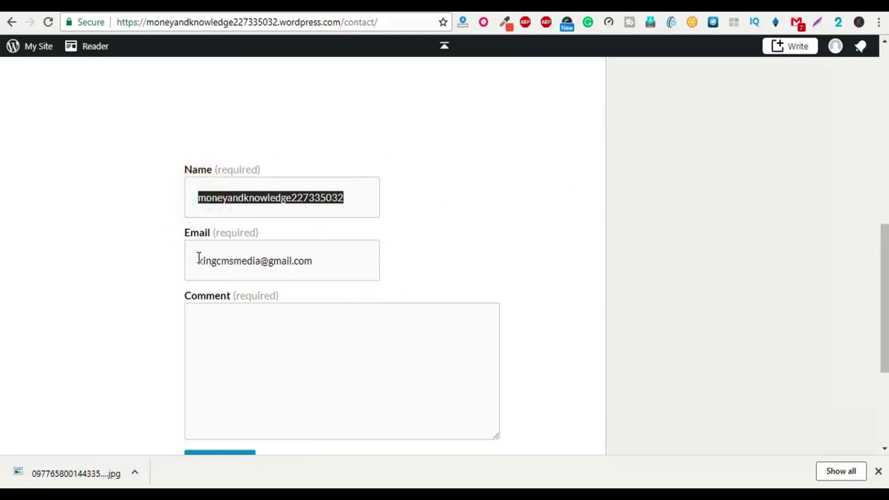
scroll(235, 413, "down", 1)
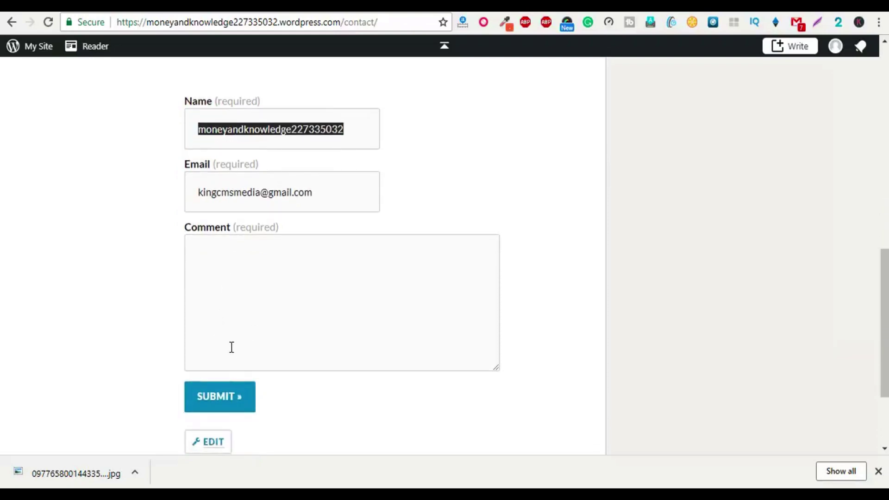
scroll(232, 347, "up", 4)
scroll(304, 328, "down", 6)
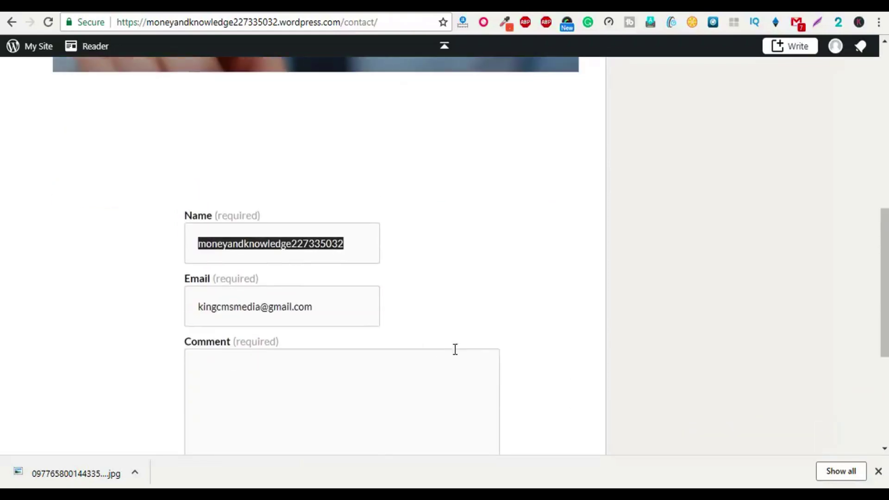
Step: Dismiss the downloads bar and open the site's About Us page
left_click(878, 472)
scroll(138, 365, "up", 8)
left_click(139, 235)
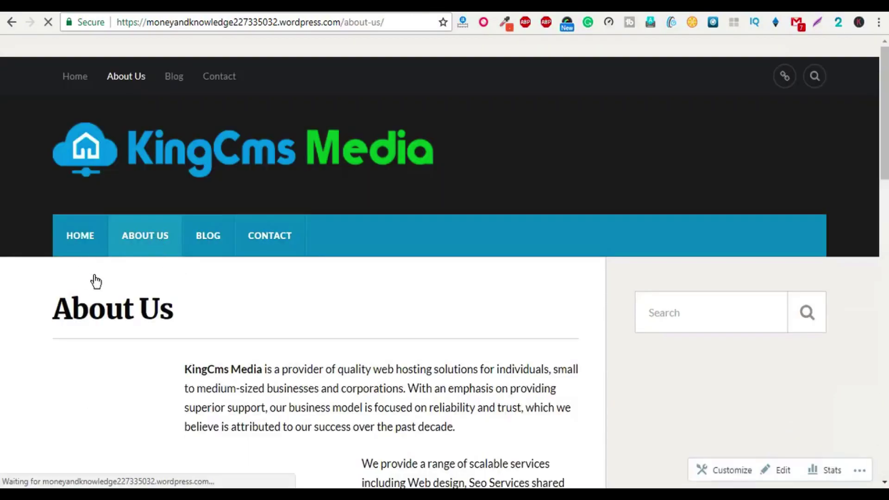
Step: Check the live Blog page listing The Journey Begins, then switch back to the Contact page editor
scroll(244, 311, "down", 5)
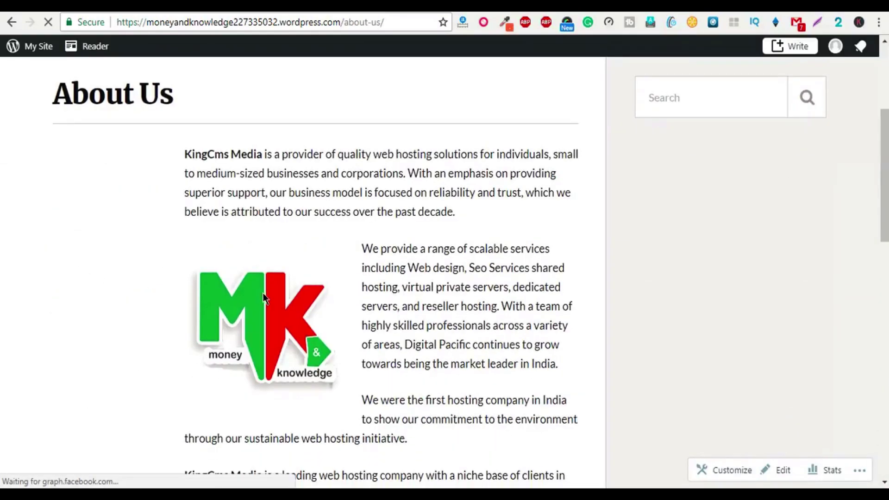
scroll(396, 304, "down", 2)
scroll(65, 341, "up", 7)
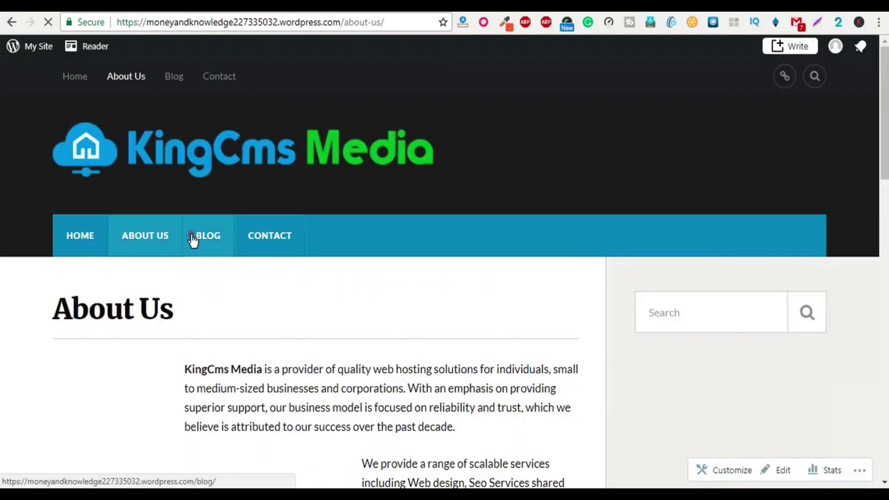
left_click(192, 239)
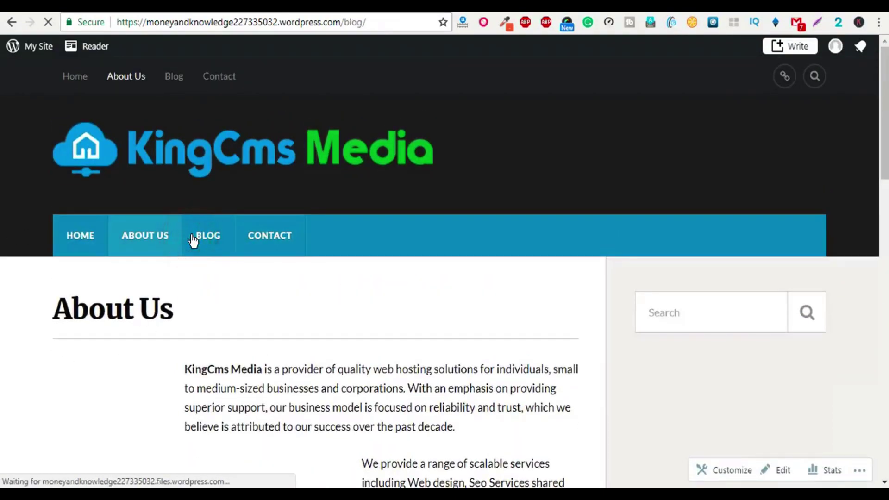
scroll(139, 292, "down", 4)
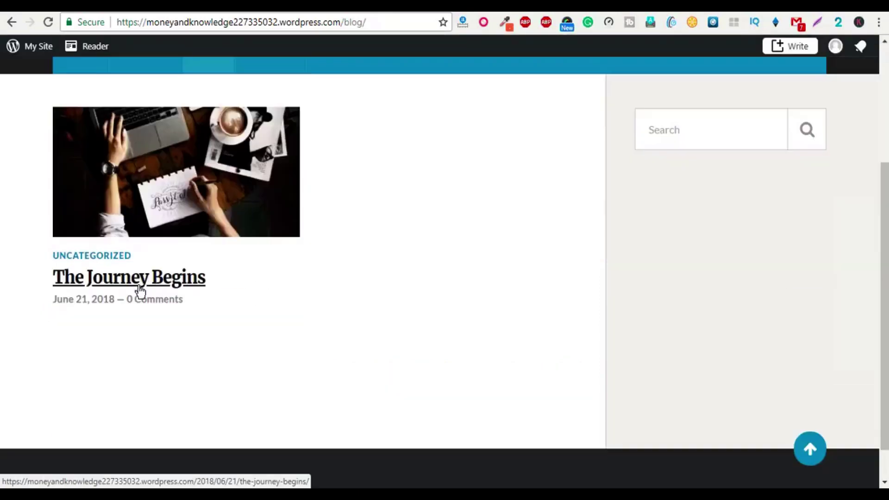
left_click(214, 122)
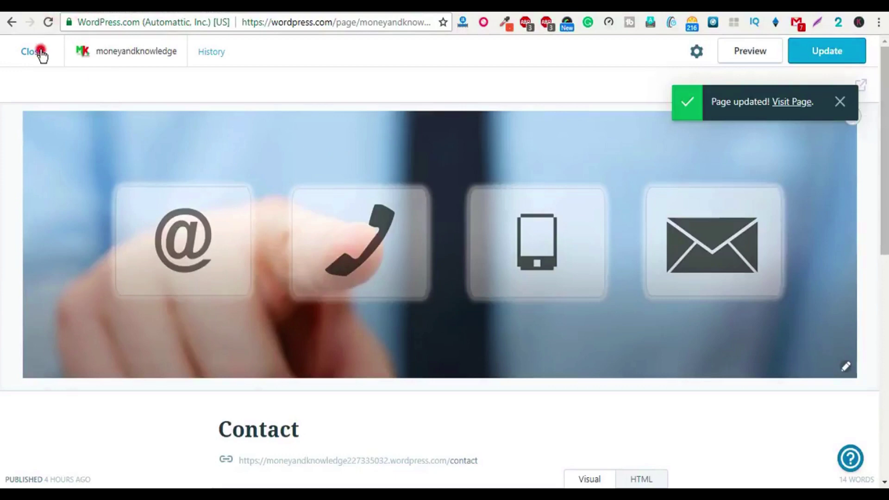
Step: Close the editor and show Blog Posts, where The Journey Begins is the only published post
left_click(36, 51)
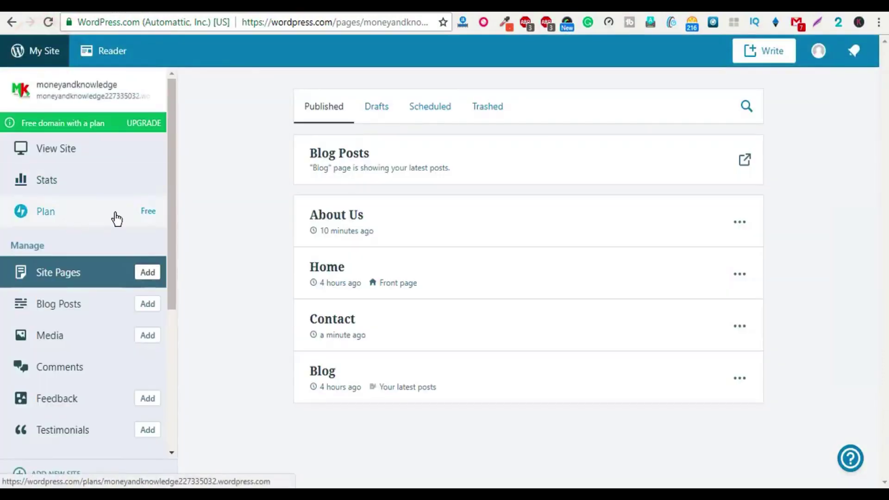
scroll(69, 289, "down", 1)
left_click(64, 285)
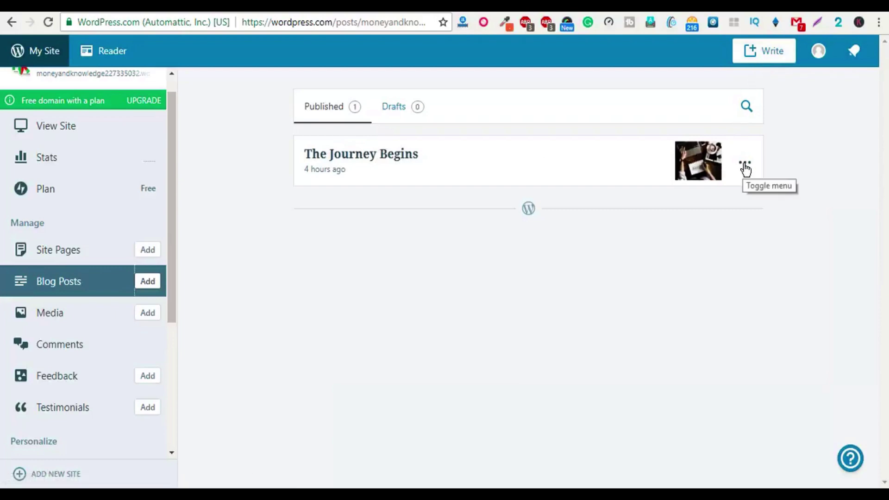
Step: Write and publish the post 'How to make money online' with its follow-my-channel line
left_click(761, 50)
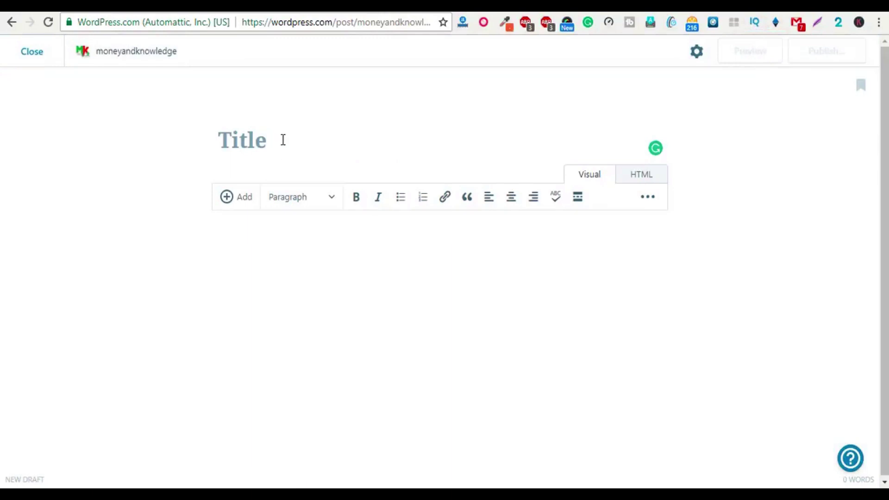
type("How t")
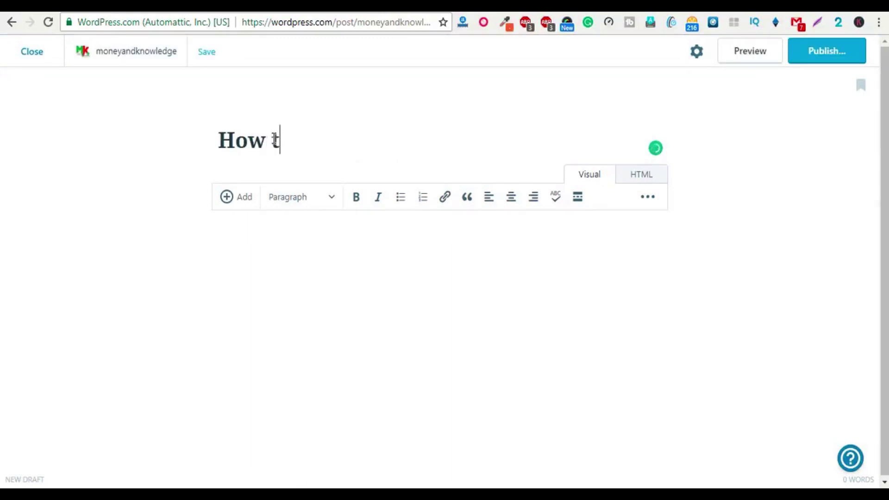
type("o make money online")
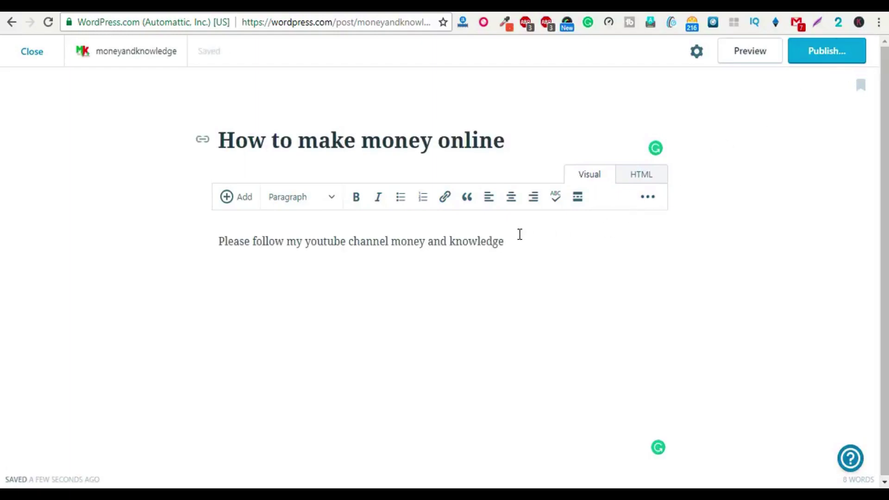
left_click(824, 52)
left_click(810, 50)
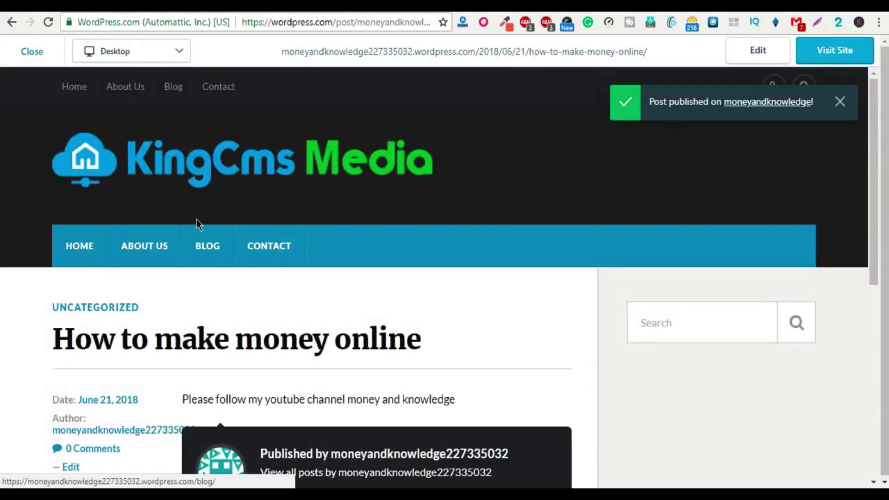
Step: Reopen the How to make money online post for editing from the Blog Posts list
scroll(196, 221, "down", 2)
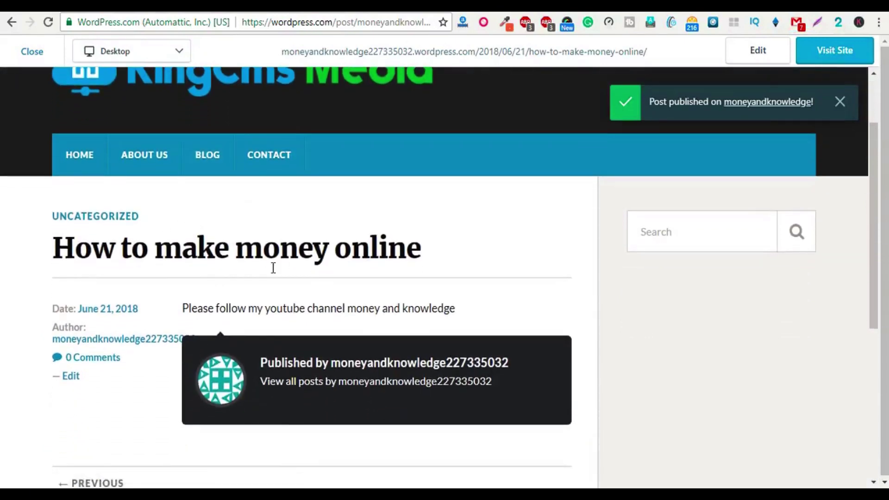
left_click(211, 157)
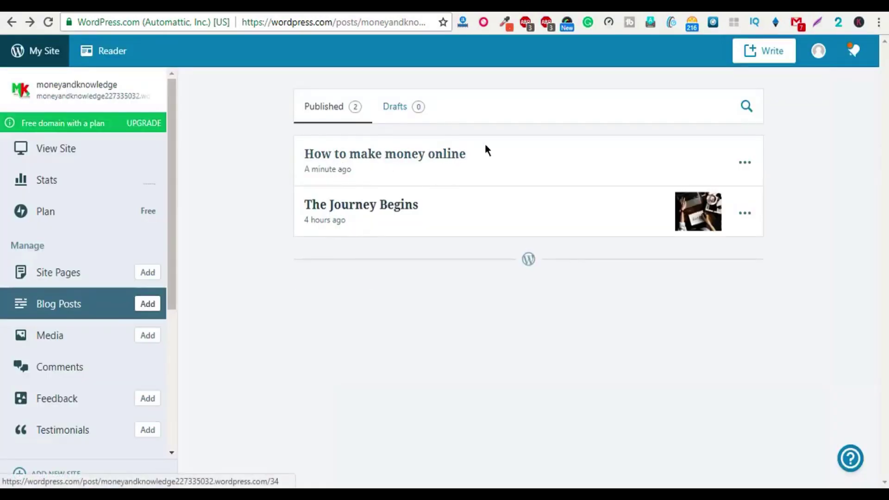
left_click(744, 163)
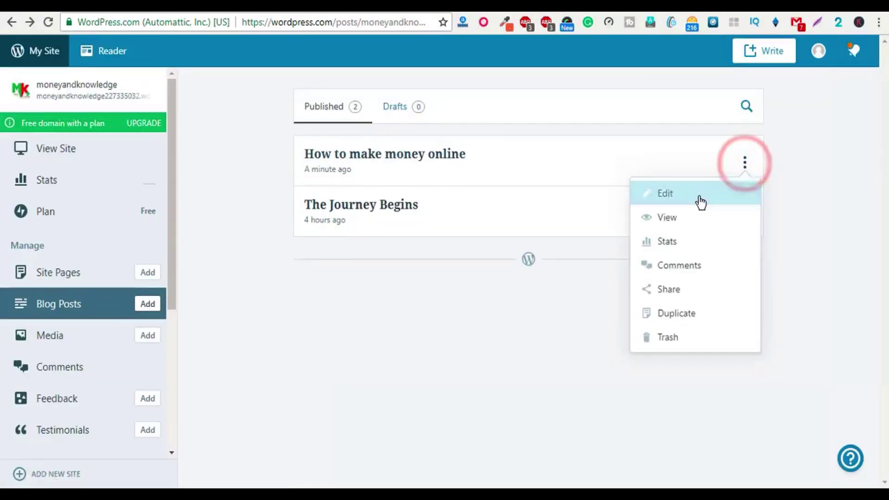
left_click(665, 193)
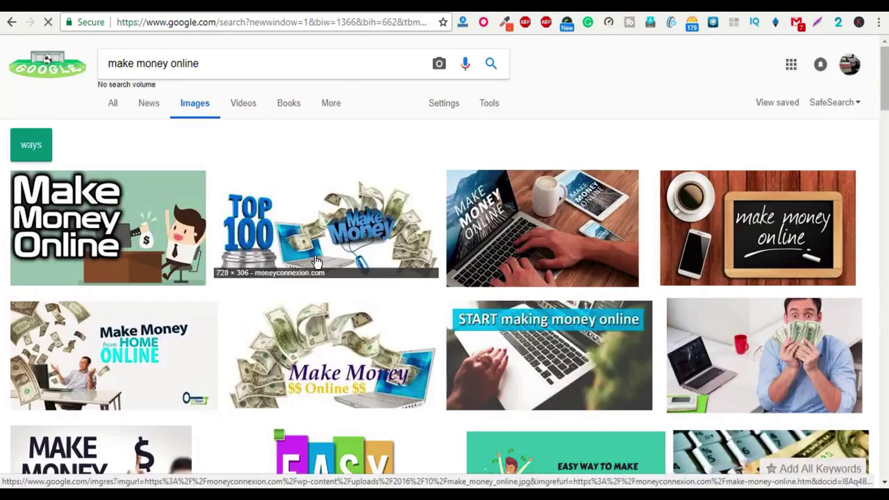
Step: Save the man-holding-cash picture to the Desktop as 11-Ways-to-Make-Money-Online-From-Home-678x381.jpeg
left_click(766, 359)
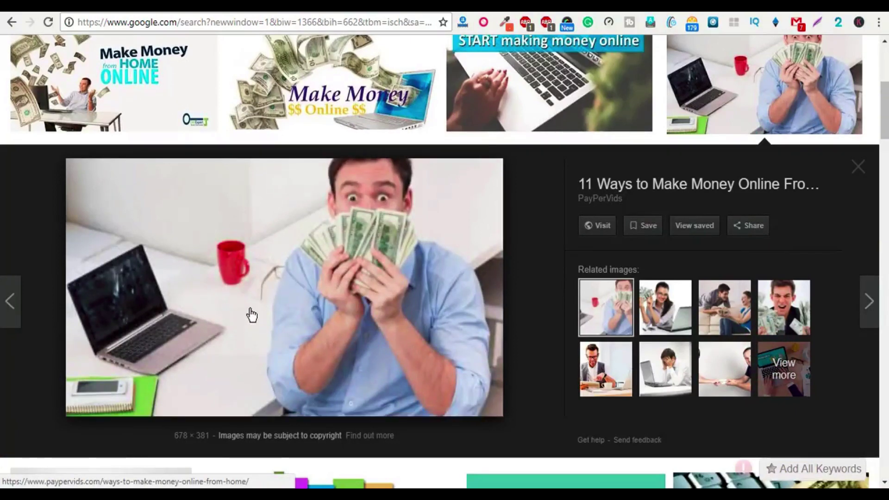
right_click(250, 303)
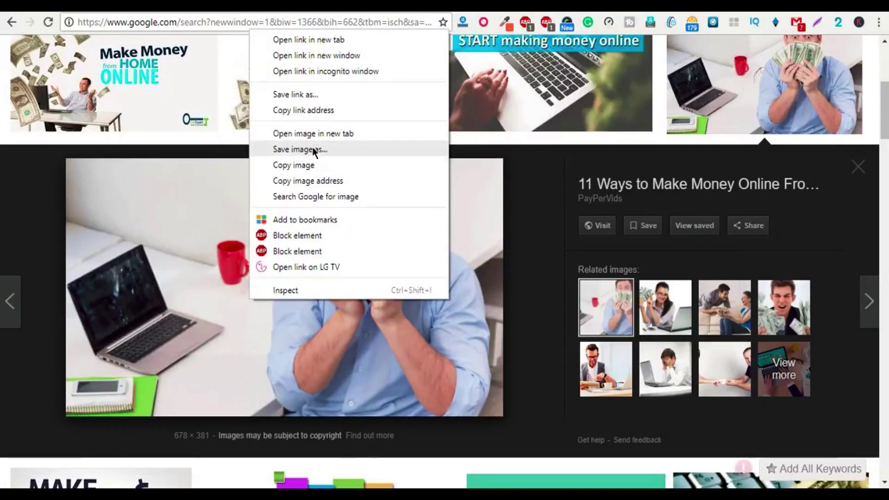
left_click(314, 150)
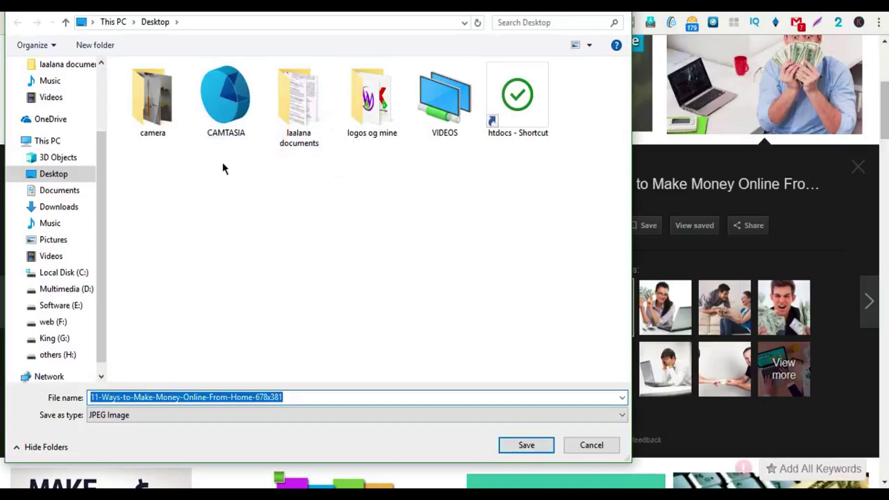
scroll(71, 105, "up", 3)
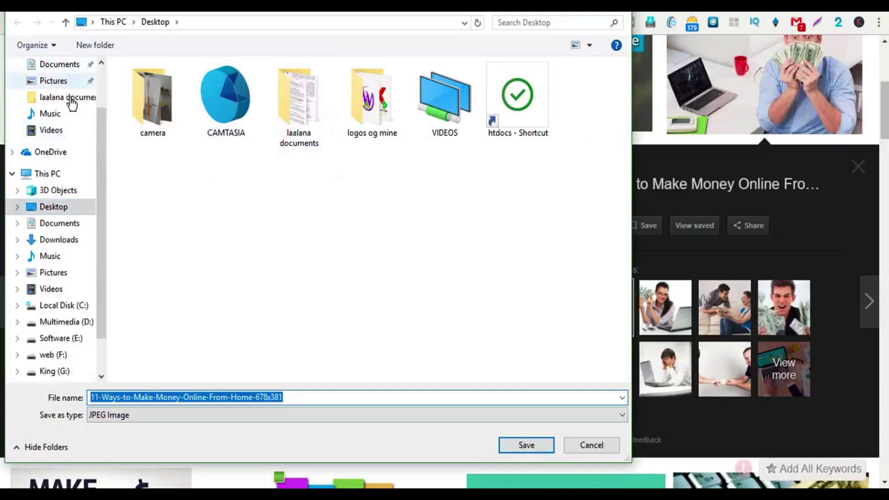
scroll(62, 170, "up", 2)
left_click(57, 91)
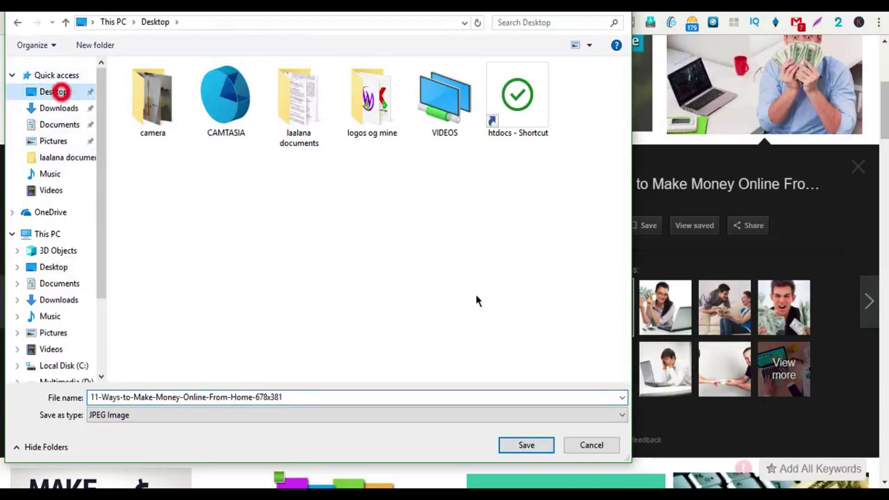
left_click(526, 442)
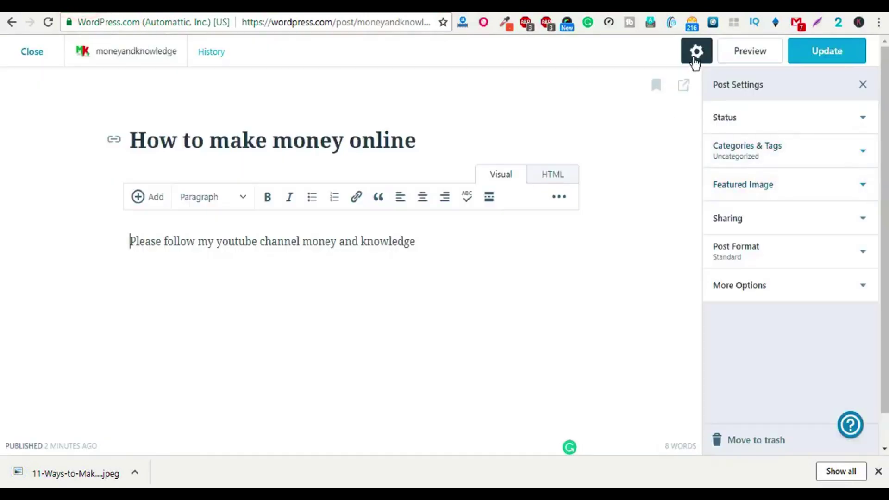
Step: Upload the saved man-holding-cash photo and set it as the 'How to make money online' featured image
left_click(697, 51)
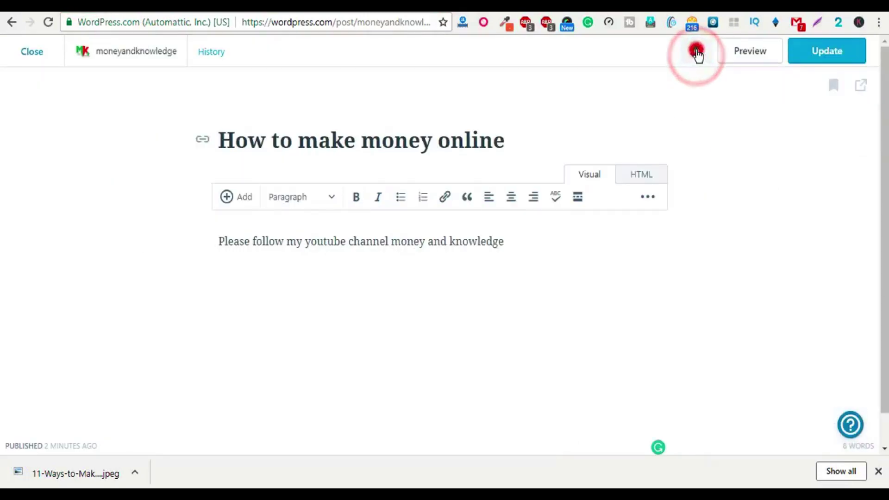
left_click(696, 52)
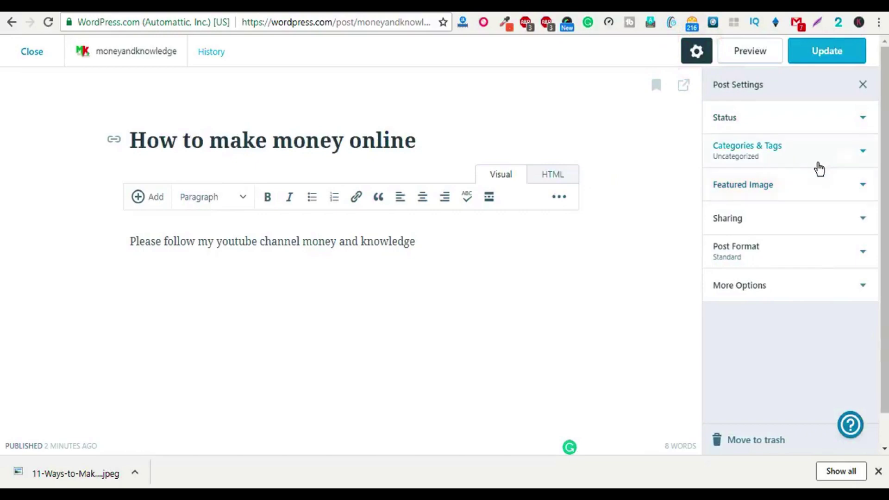
left_click(809, 196)
left_click(780, 254)
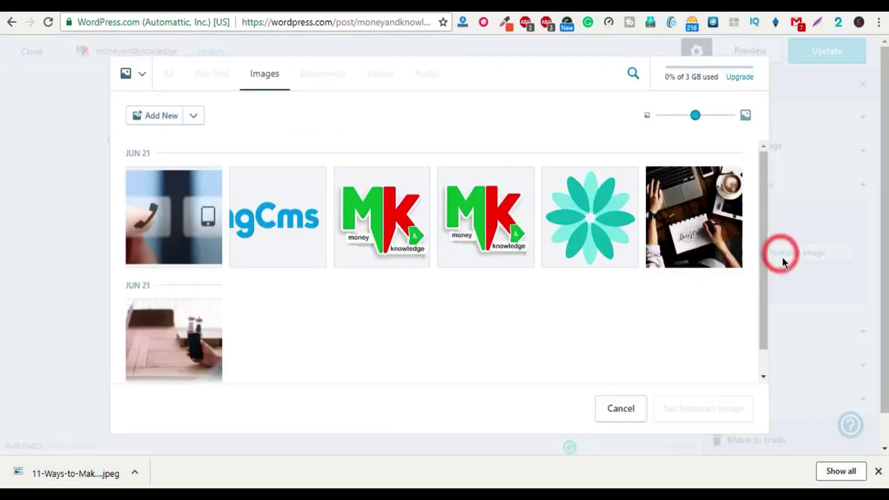
left_click(160, 117)
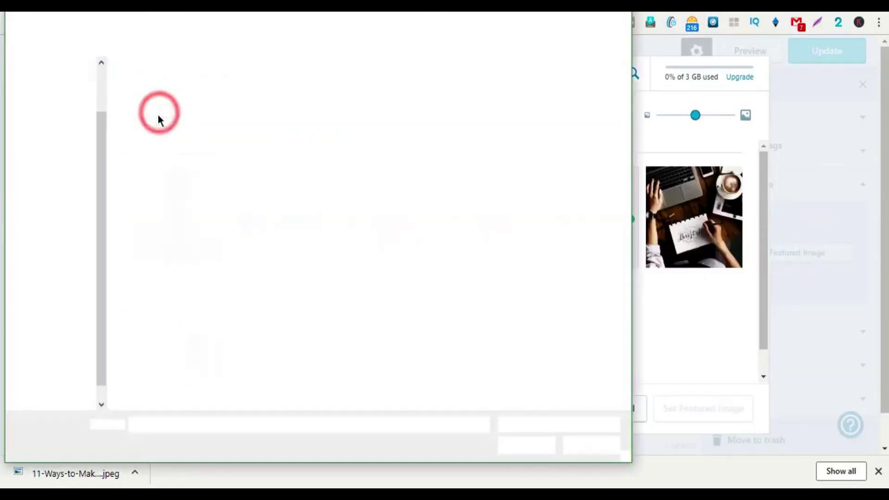
double_click(509, 111)
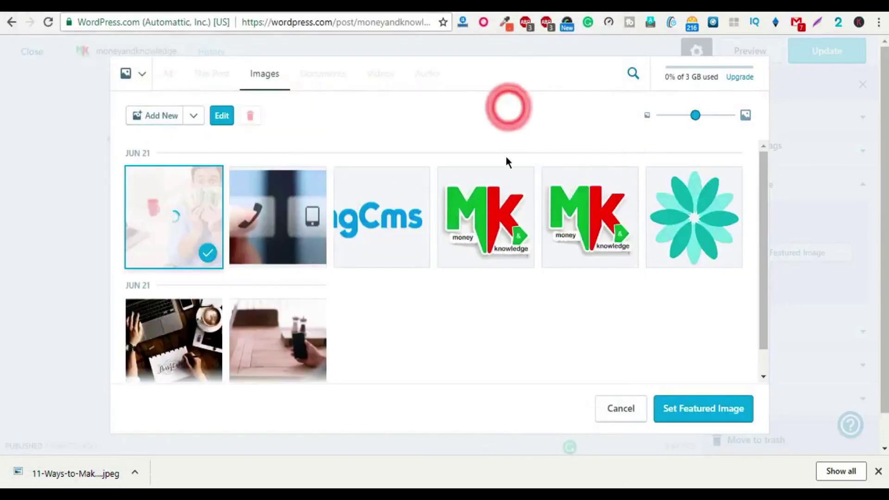
left_click(673, 409)
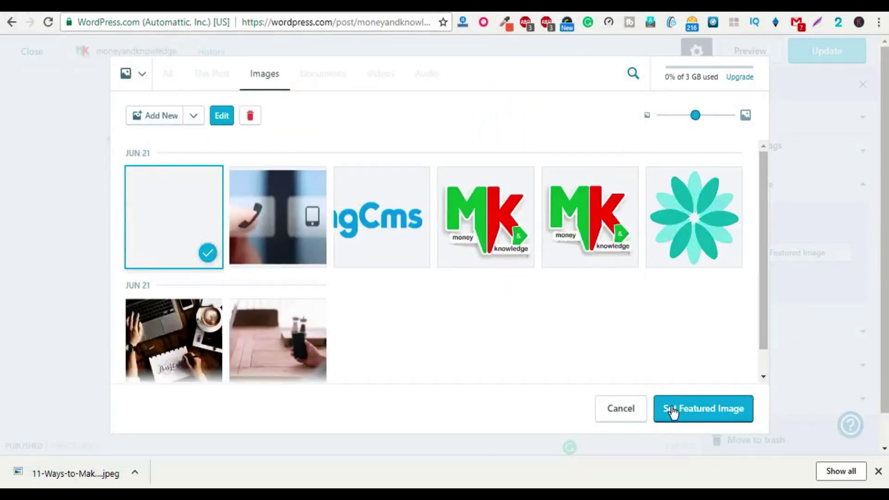
left_click(686, 414)
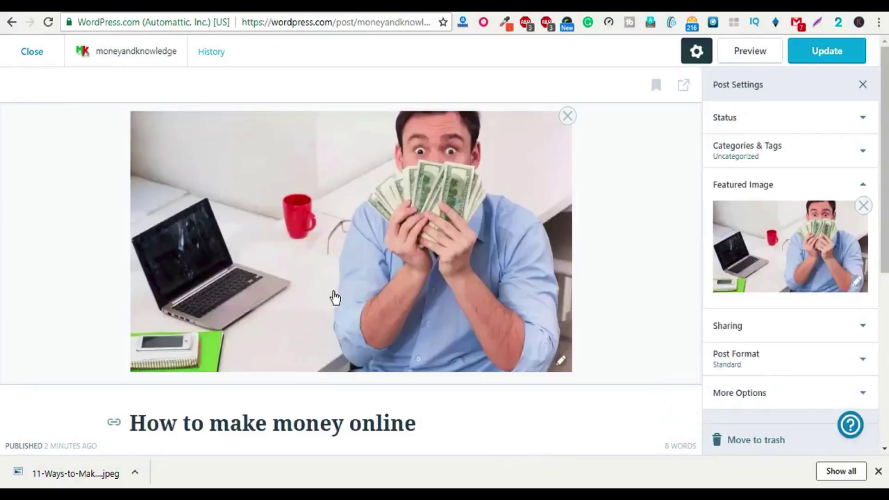
Step: Update the post to save the new featured image
scroll(335, 298, "down", 4)
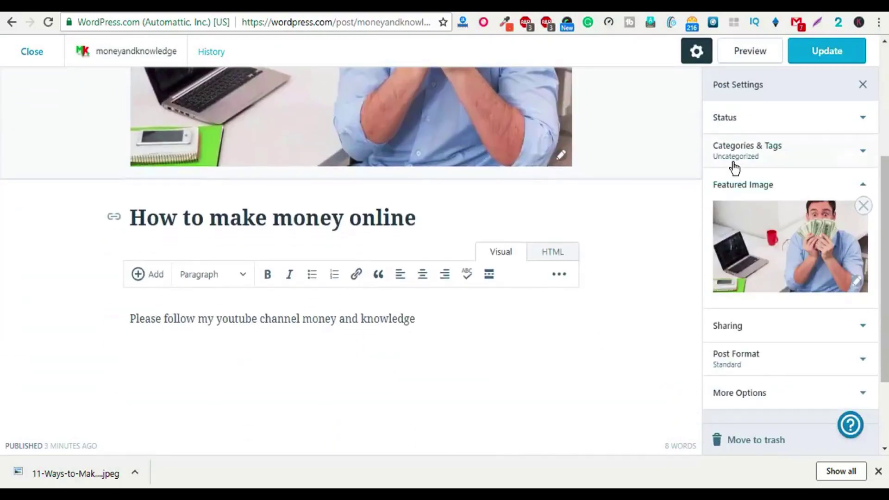
left_click(818, 58)
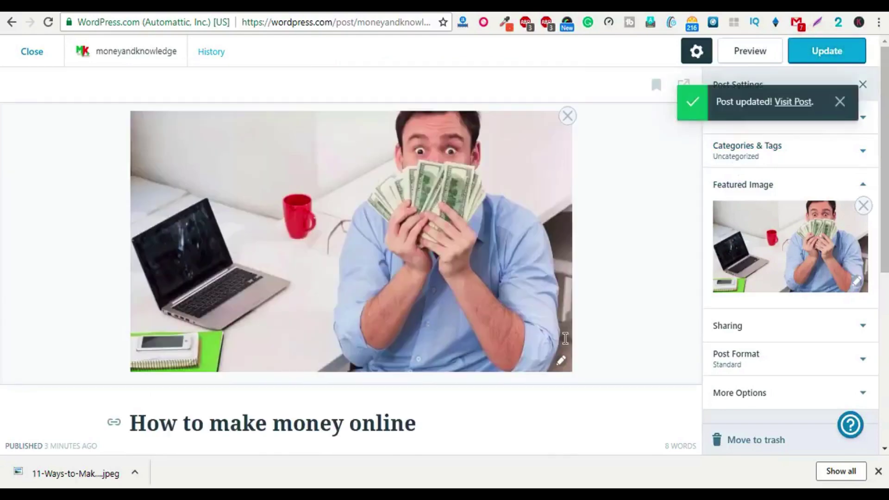
scroll(836, 352, "down", 2)
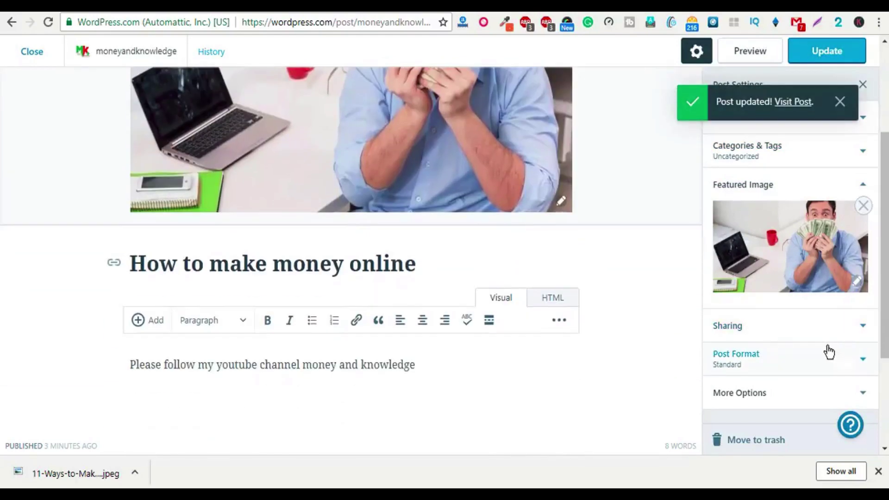
scroll(777, 356, "up", 2)
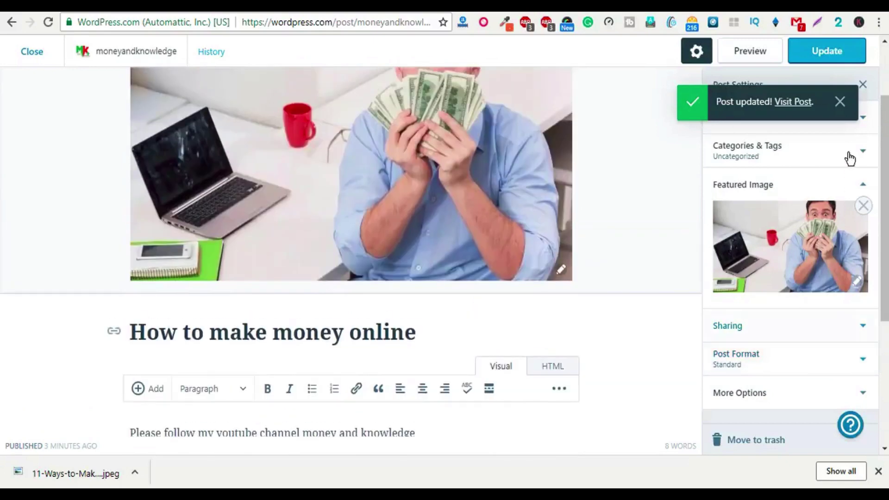
left_click(840, 101)
Step: Start a new category under Categories & Tags, typing 'Mo' as the beginning of its name
left_click(819, 152)
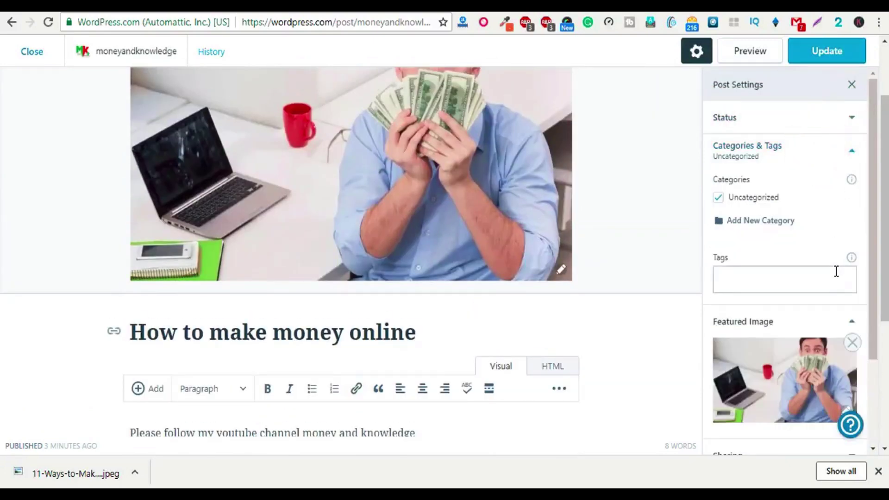
left_click(738, 222)
left_click(336, 213)
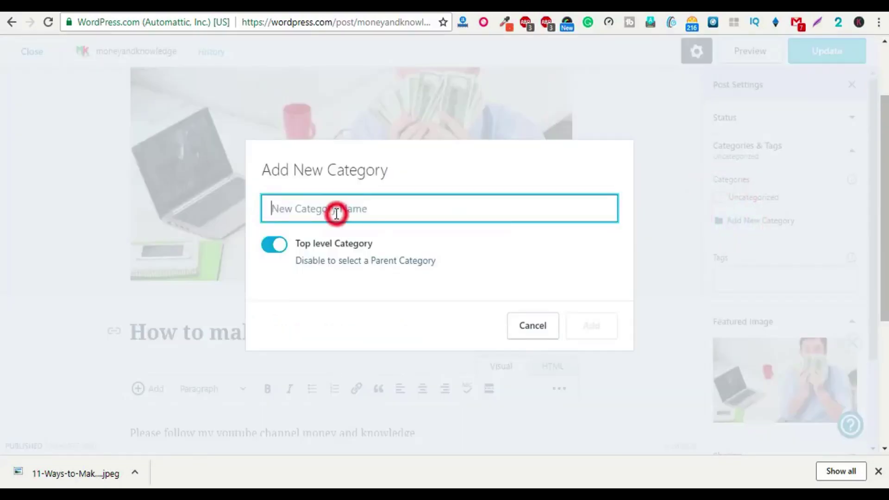
type("Mon")
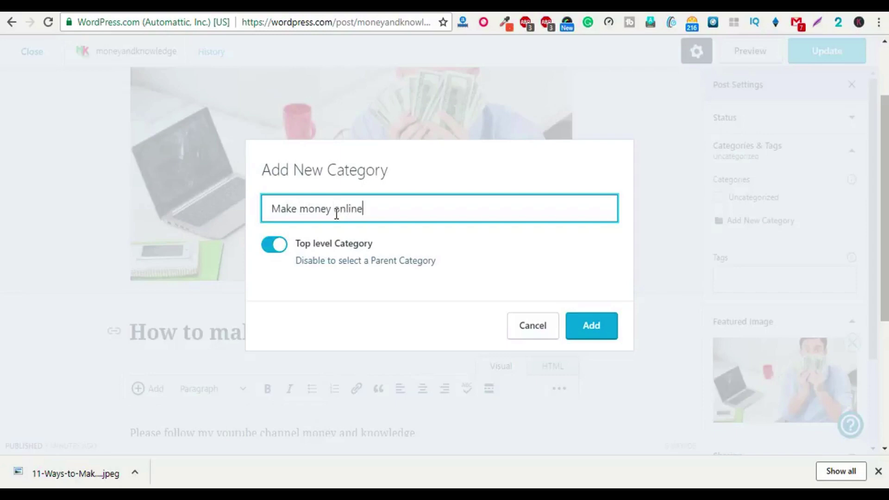
Step: Add the Make money online category to the post, update it, and reload the live blog
left_click(585, 331)
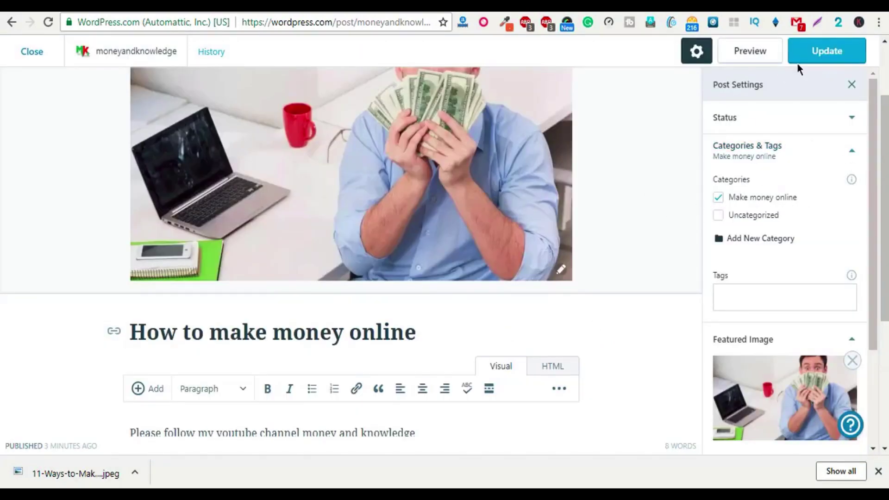
left_click(812, 54)
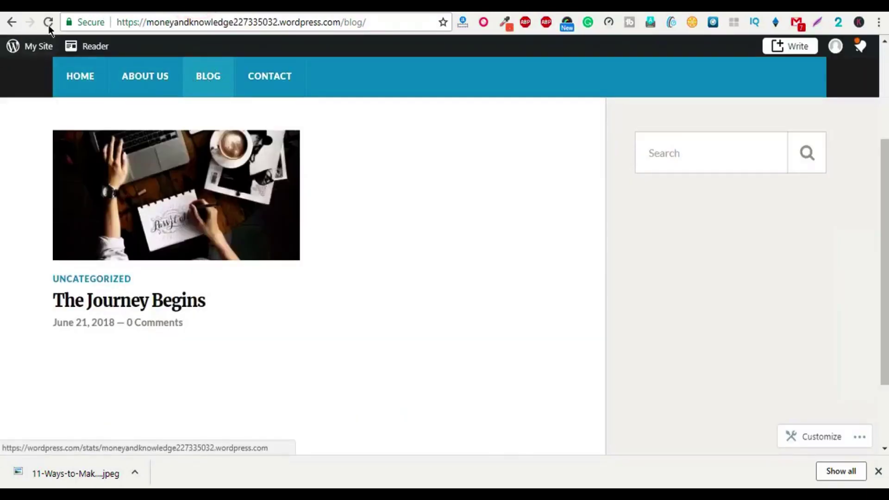
left_click(48, 23)
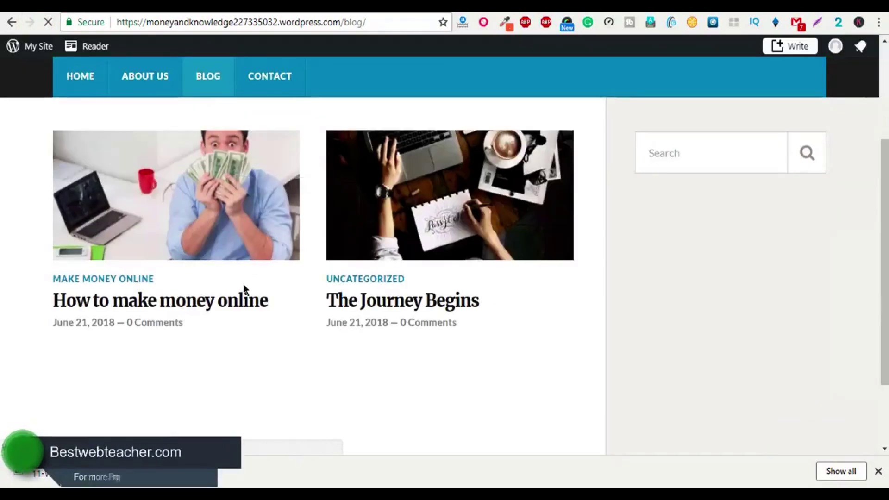
Step: Open the How to make money online post on the blog and scroll through it
left_click(122, 225)
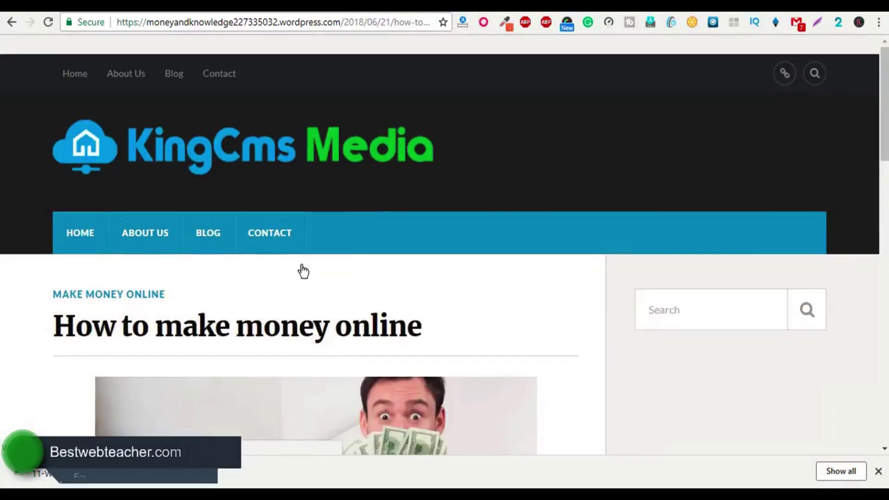
scroll(278, 371, "down", 2)
scroll(343, 354, "down", 10)
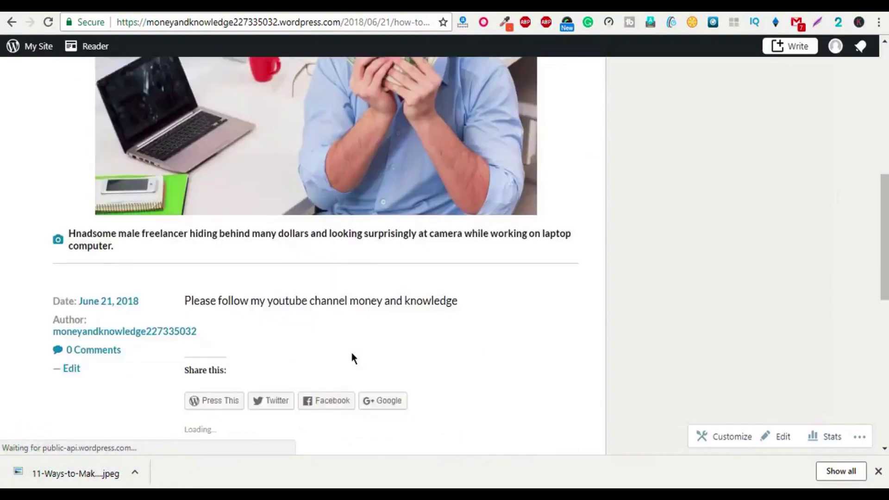
scroll(204, 352, "up", 3)
scroll(205, 352, "up", 7)
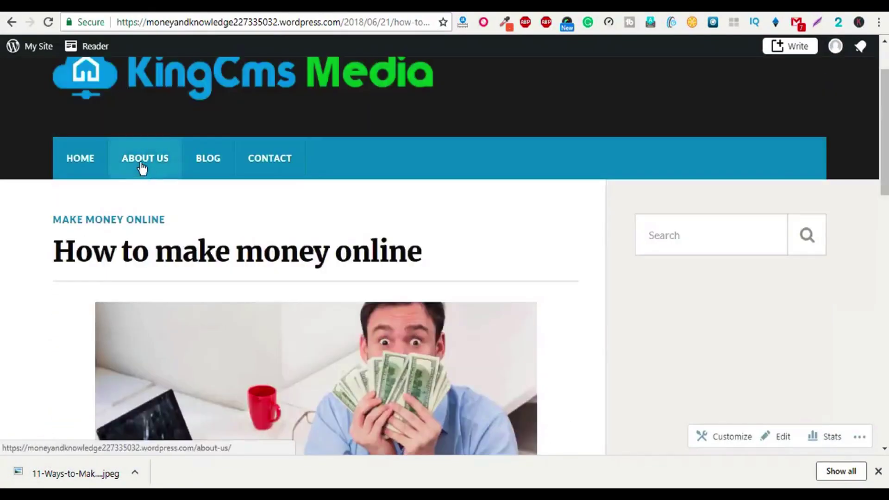
Step: Check the site's home page down to the footer, then return to the post editor
left_click(81, 162)
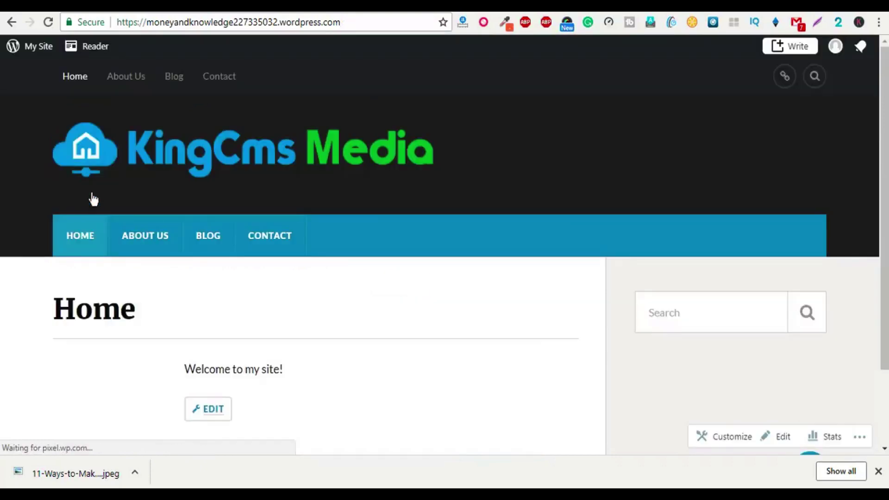
scroll(351, 319, "down", 3)
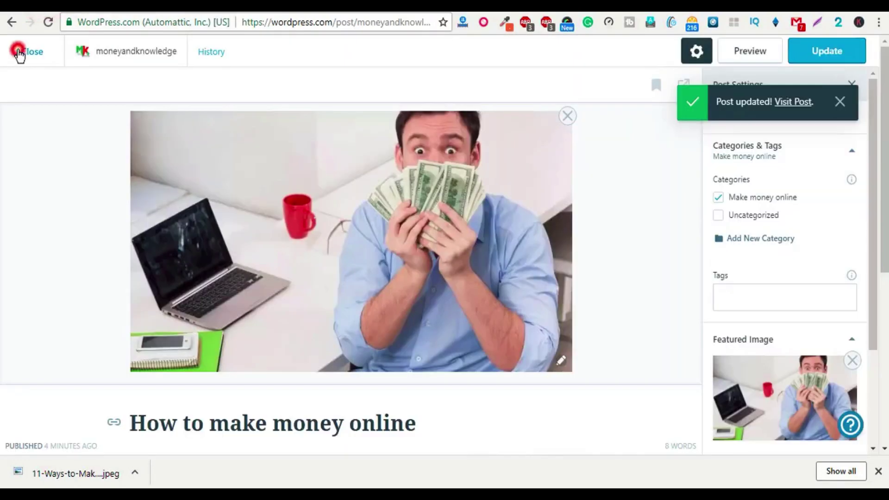
left_click(18, 53)
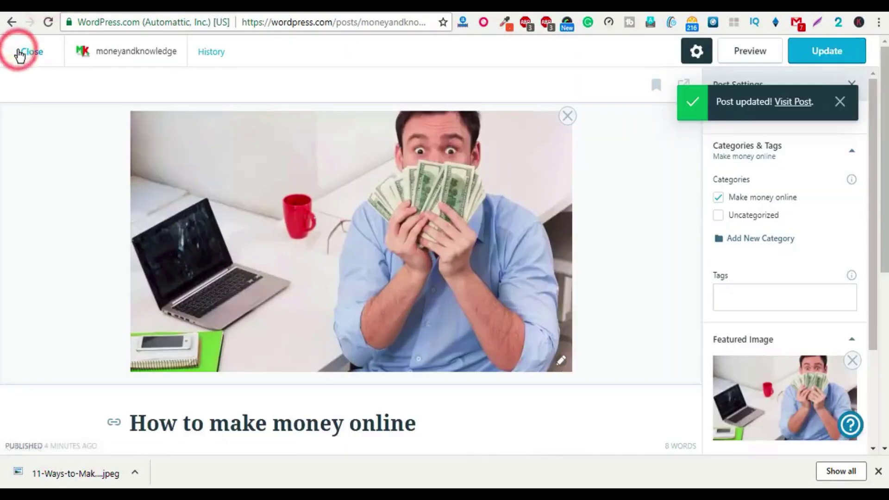
Step: Open the Customizer from My Site, dismiss the downloads bar, and go to Widgets
scroll(139, 287, "down", 2)
scroll(164, 292, "down", 5)
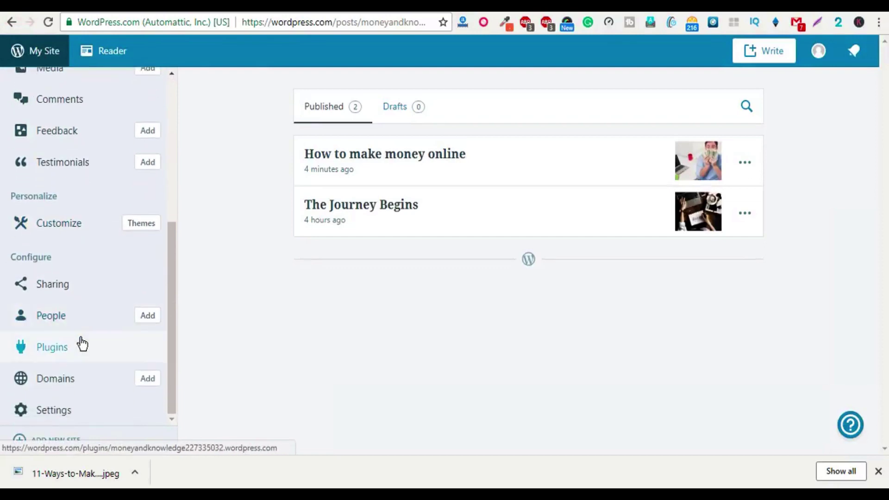
left_click(62, 220)
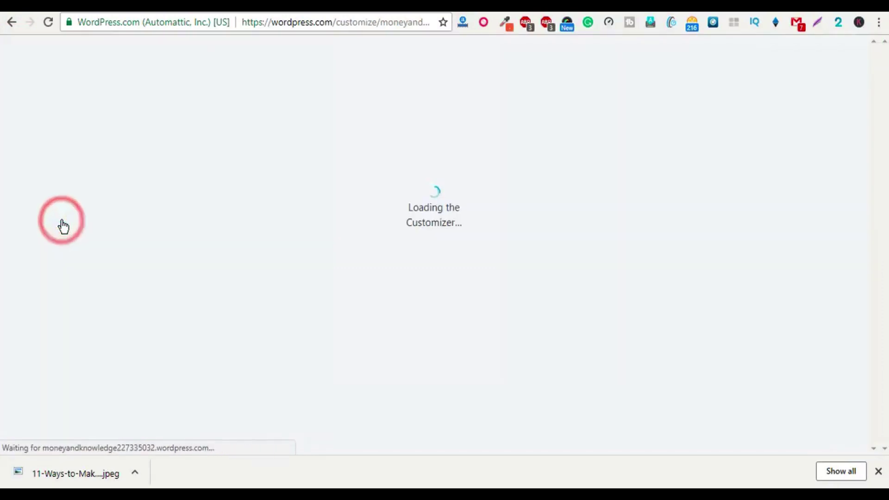
left_click(877, 471)
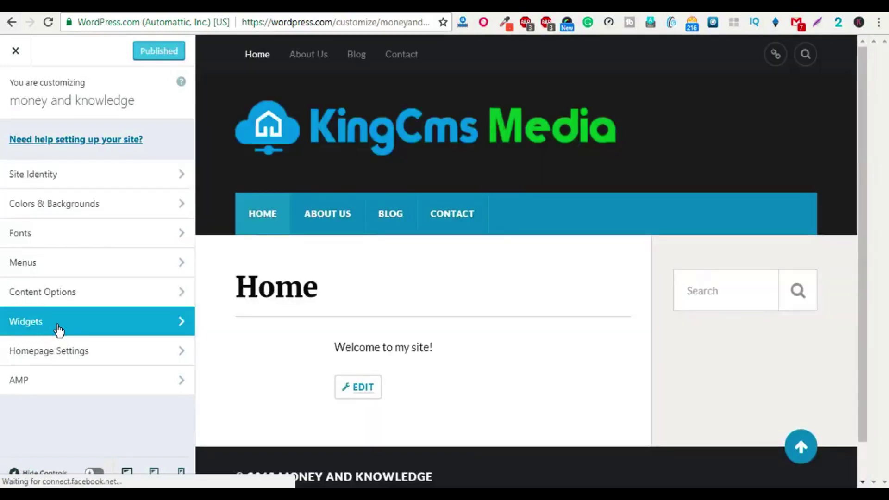
left_click(59, 328)
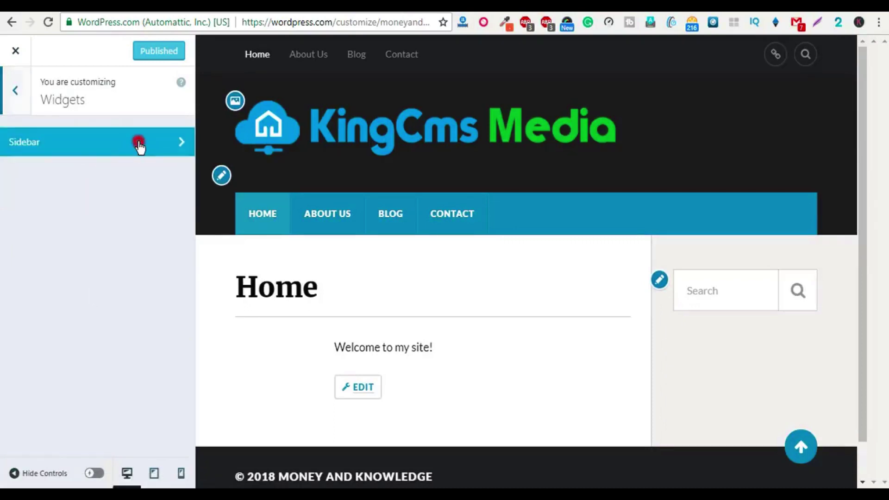
Step: Add a Calendar widget below Search in the Sidebar and collapse its settings
left_click(139, 146)
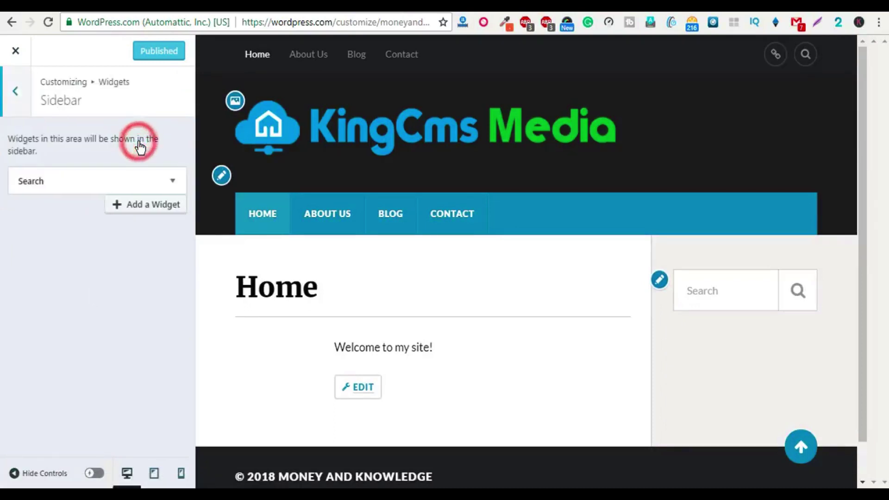
left_click(141, 212)
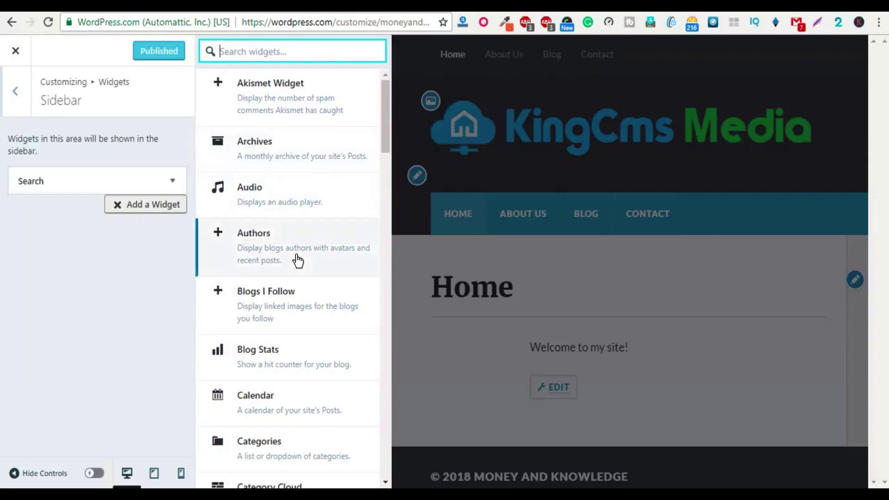
scroll(281, 319, "down", 5)
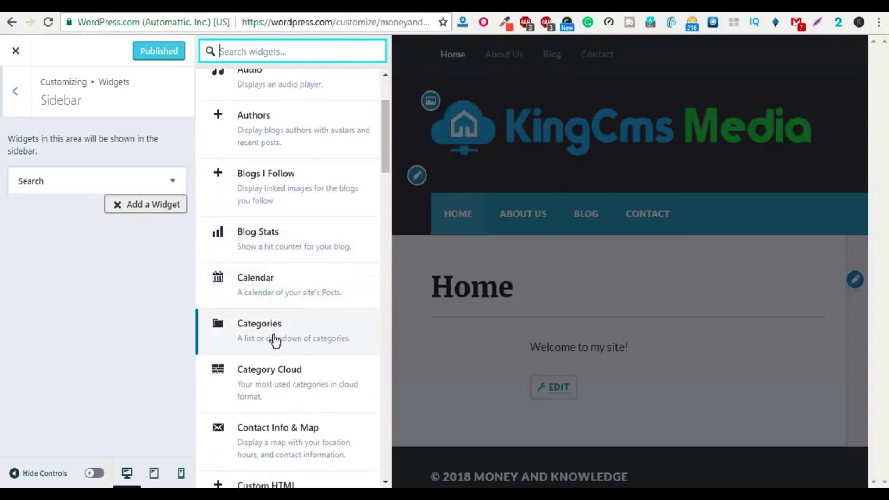
left_click(265, 190)
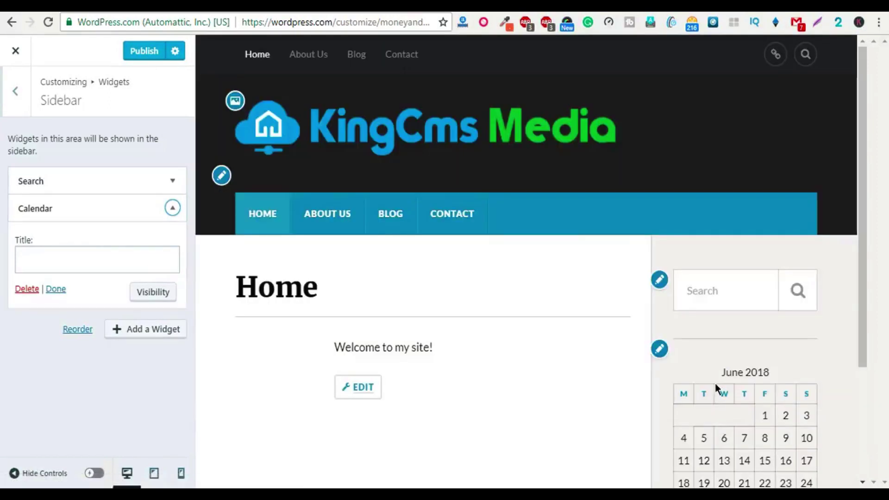
scroll(715, 388, "down", 3)
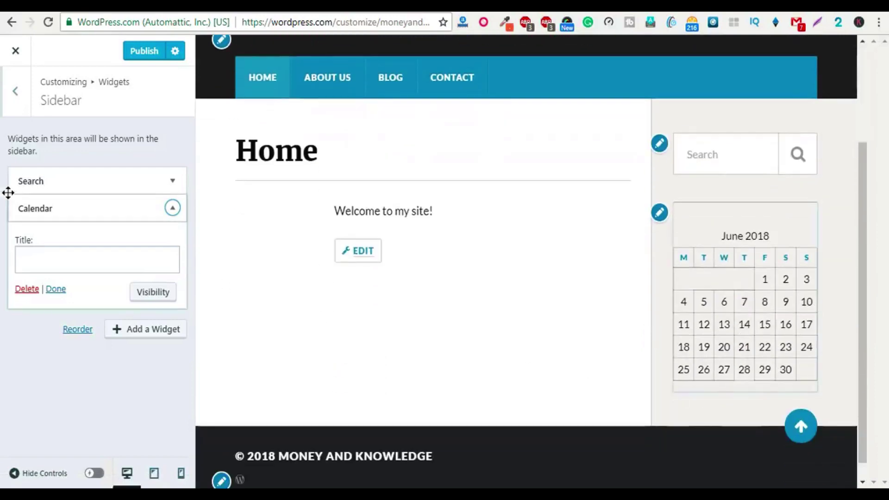
left_click(172, 208)
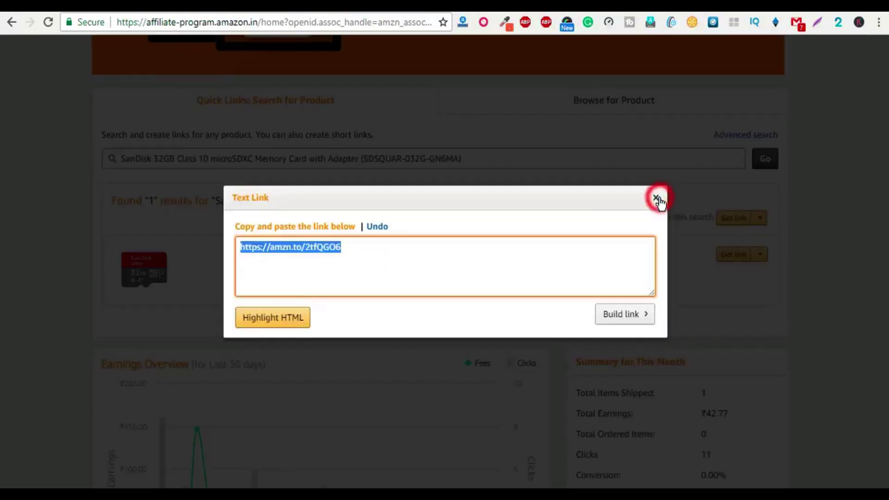
Step: Close the Amazon text link popup and jump to the 300 x 600 banner links
left_click(656, 199)
scroll(263, 196, "up", 2)
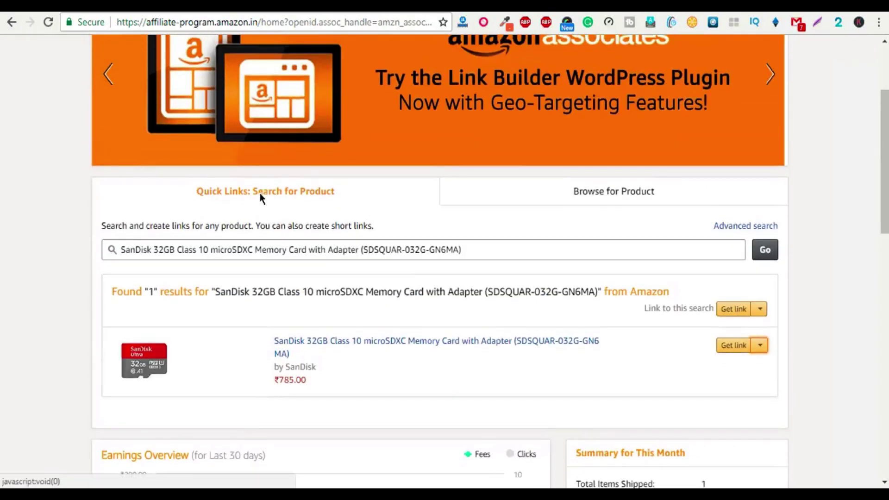
scroll(260, 193, "up", 3)
mouse_move(221, 102)
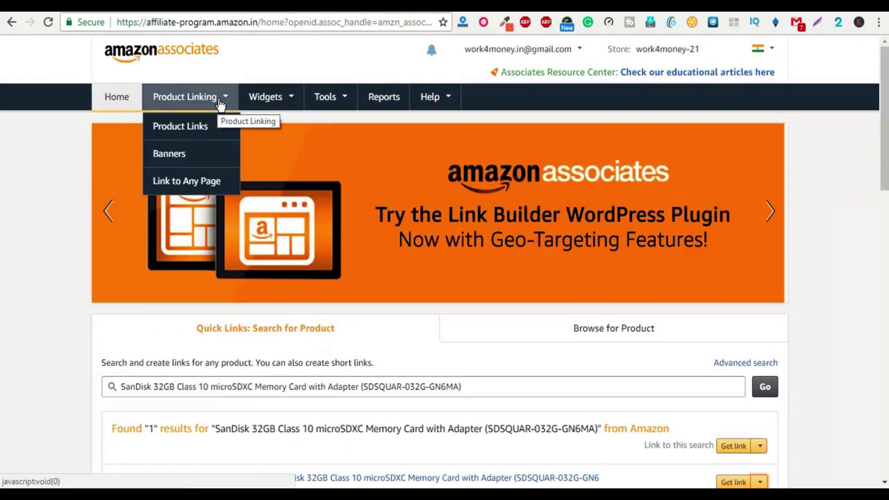
left_click(179, 150)
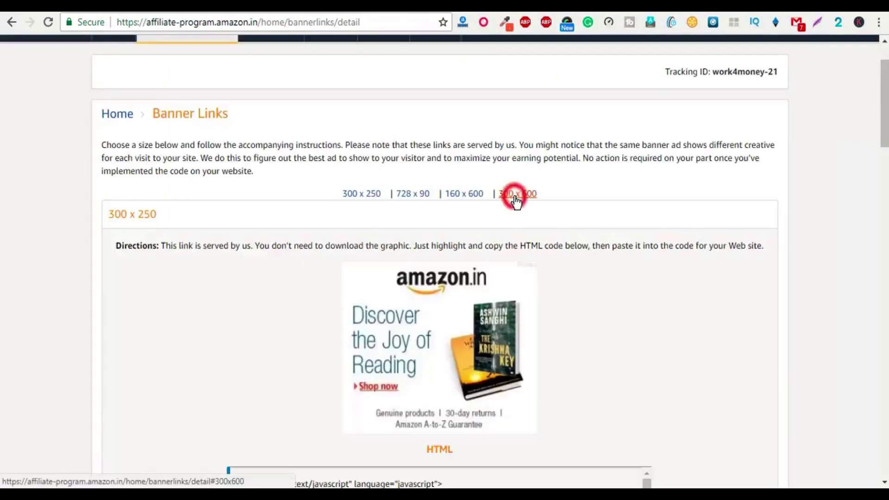
left_click(515, 195)
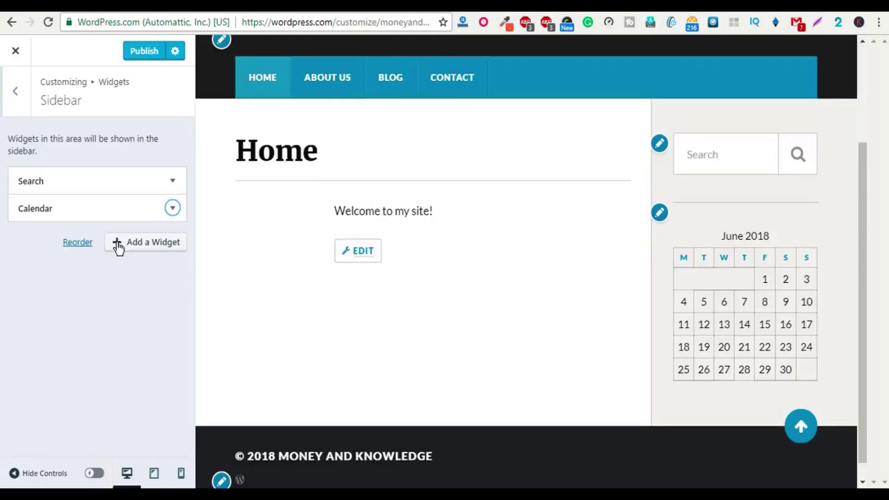
Step: Add a Custom HTML widget with the pasted Amazon banner code, apply it, then delete it
left_click(125, 244)
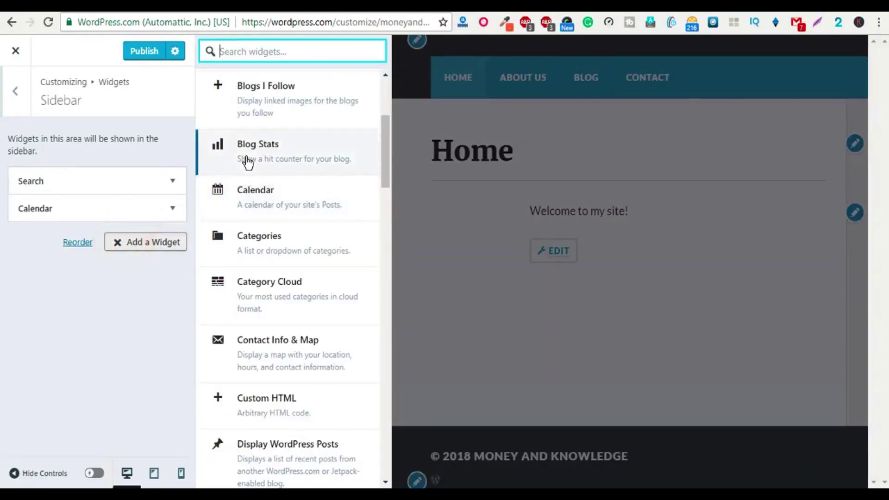
scroll(294, 232, "down", 2)
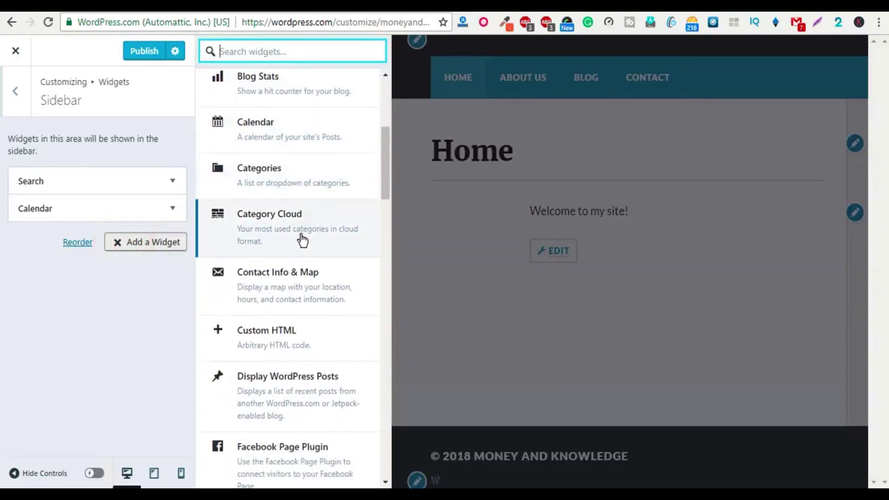
scroll(294, 289, "down", 1)
left_click(272, 292)
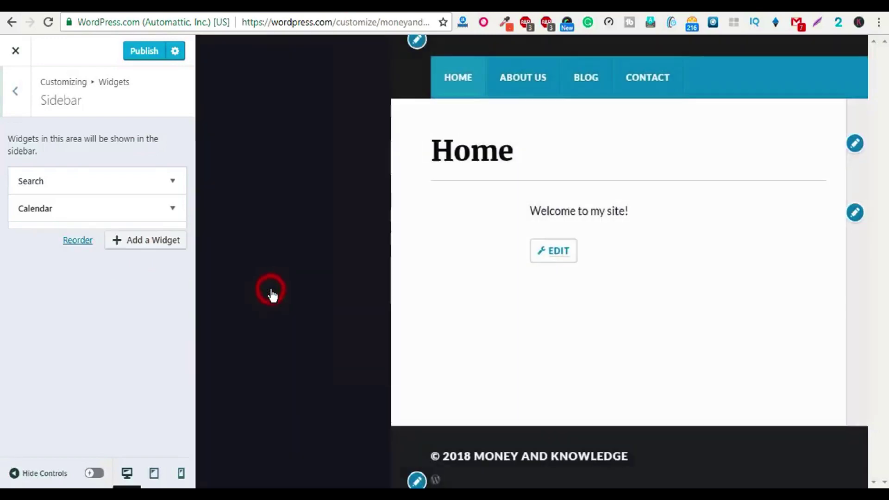
left_click(93, 206)
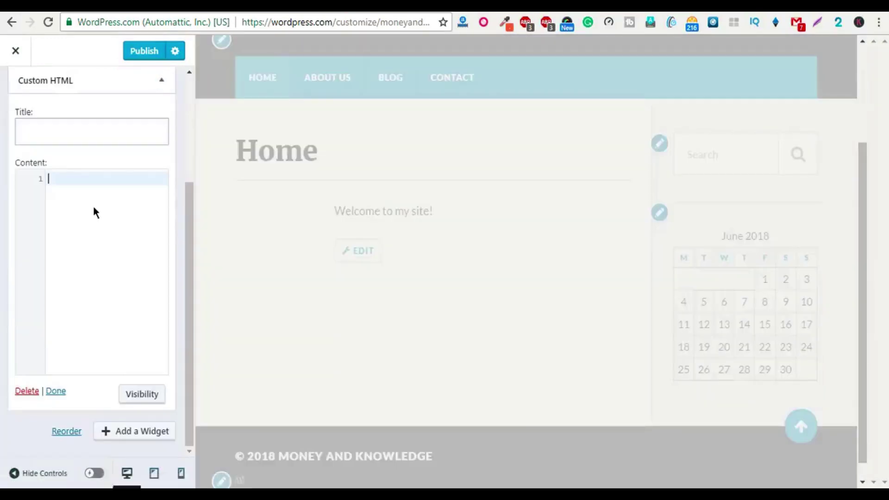
type("<script type=\"text/javascript\" language=\"javascript\">       var aax_size='300x600';       var aax_pubname = 'work4money-21';       var aax_src='302';     </script>     <script type=\"text/javascript\" language=\"javascript\" src=\"http://c.amazon-adsystem.com/aax2/assoc.js\"></script>")
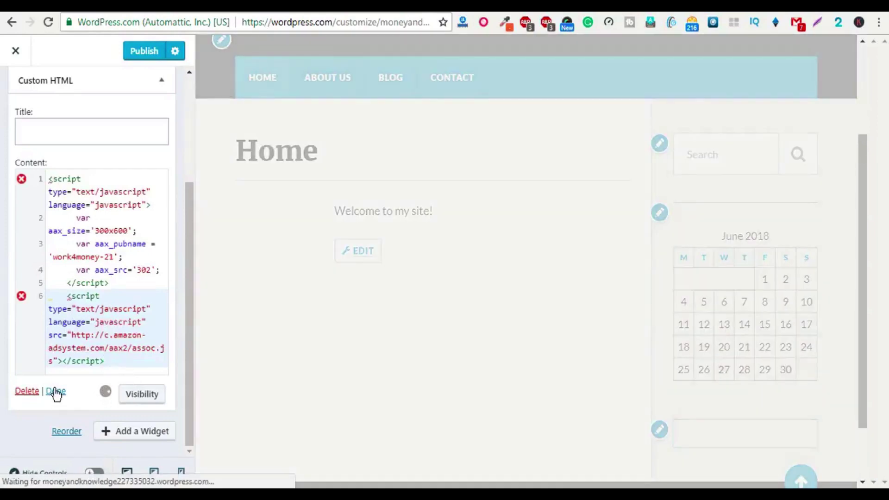
left_click(56, 393)
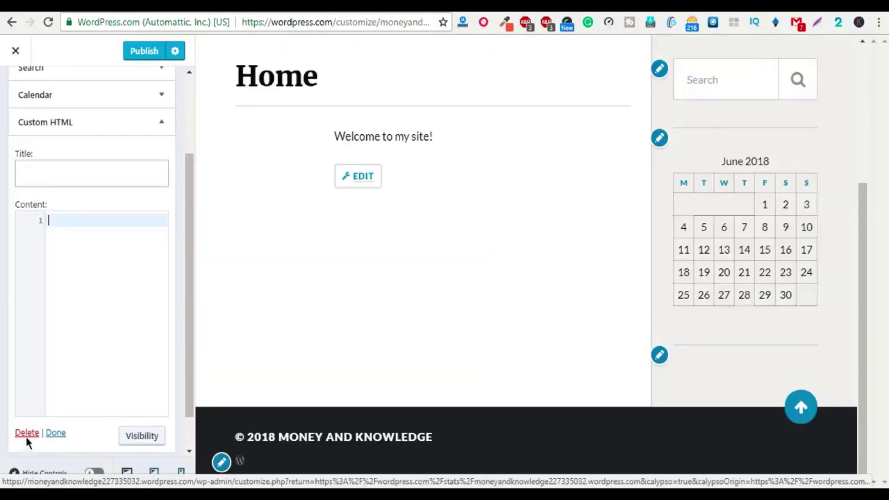
left_click(26, 433)
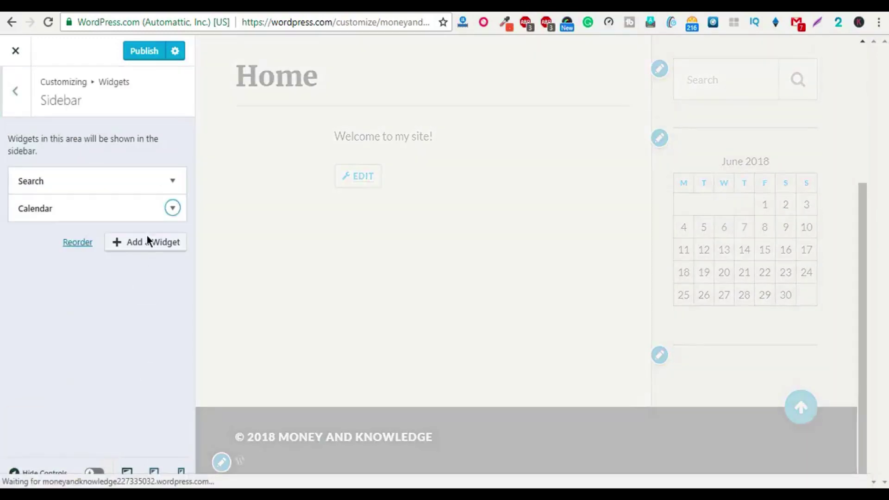
Step: Add an empty Image widget to the Sidebar from the widget list, below Calendar
left_click(147, 240)
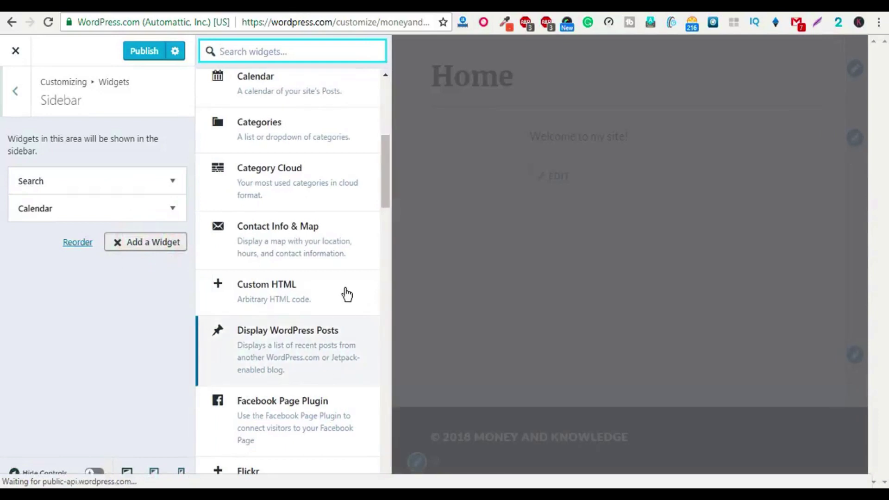
scroll(325, 315, "down", 2)
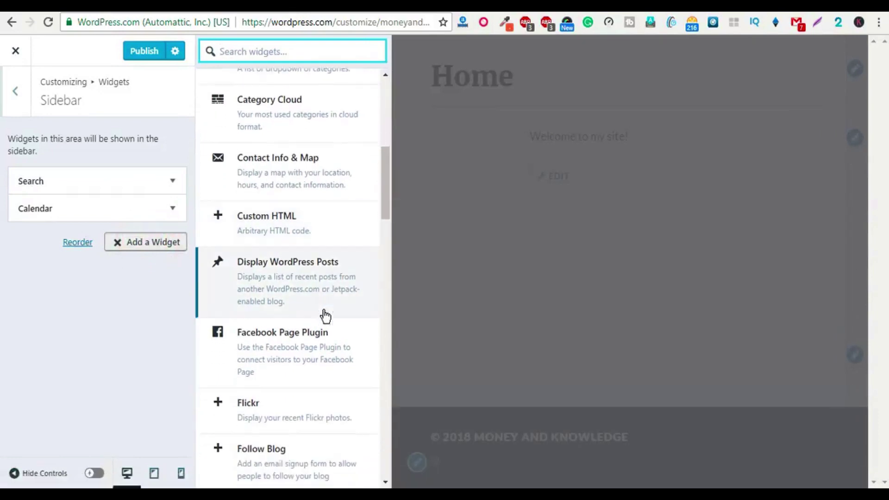
scroll(321, 389, "down", 6)
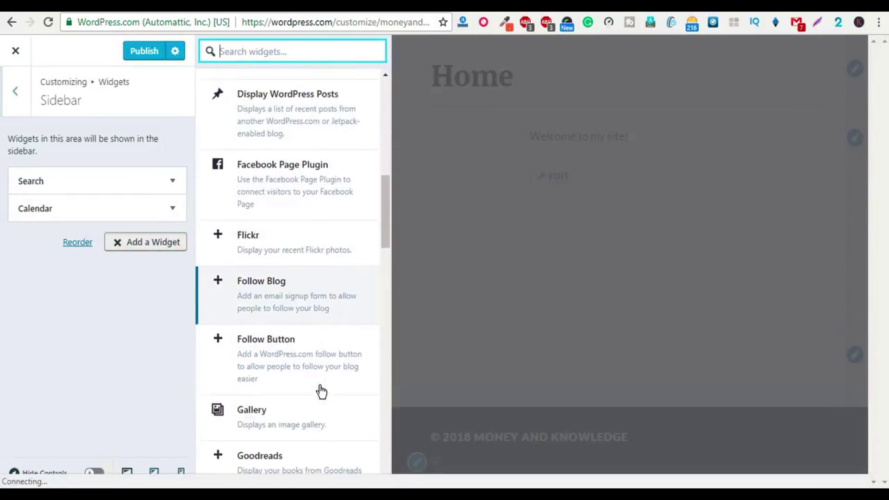
scroll(321, 391, "down", 4)
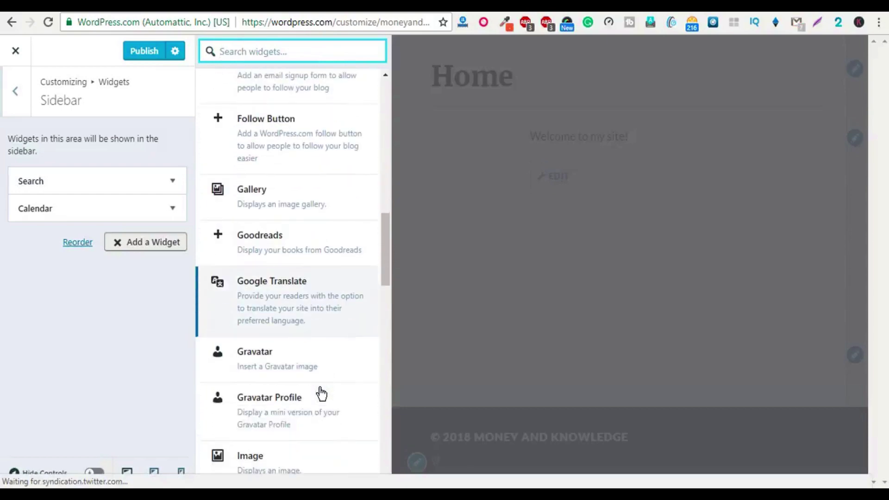
scroll(323, 387, "down", 3)
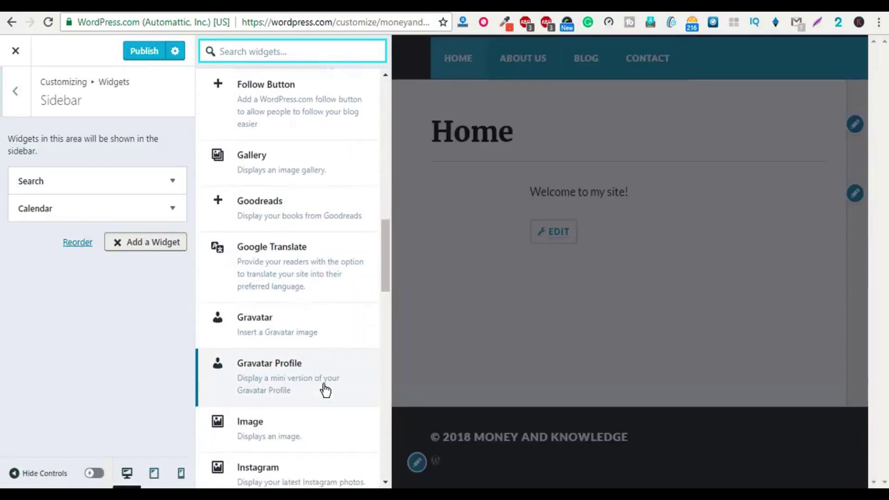
left_click(301, 385)
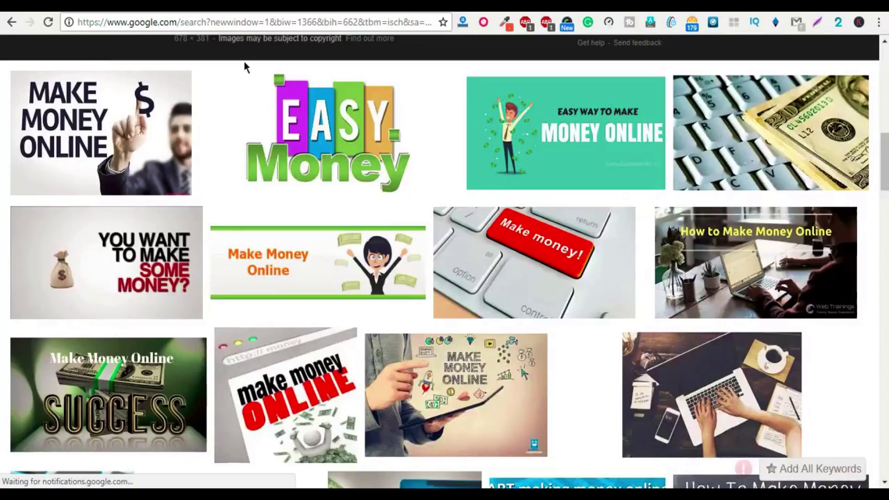
scroll(244, 67, "up", 10)
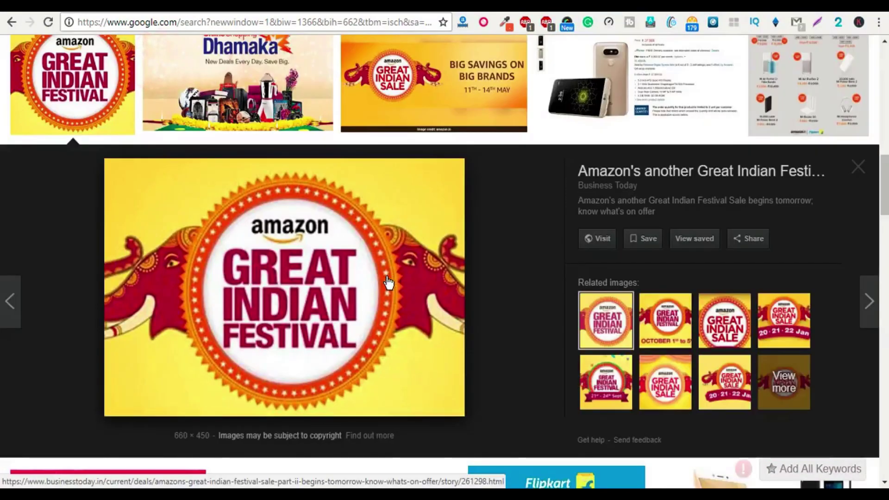
Step: Save the Amazon Great Indian Festival image to the Desktop as a JPEG
right_click(316, 261)
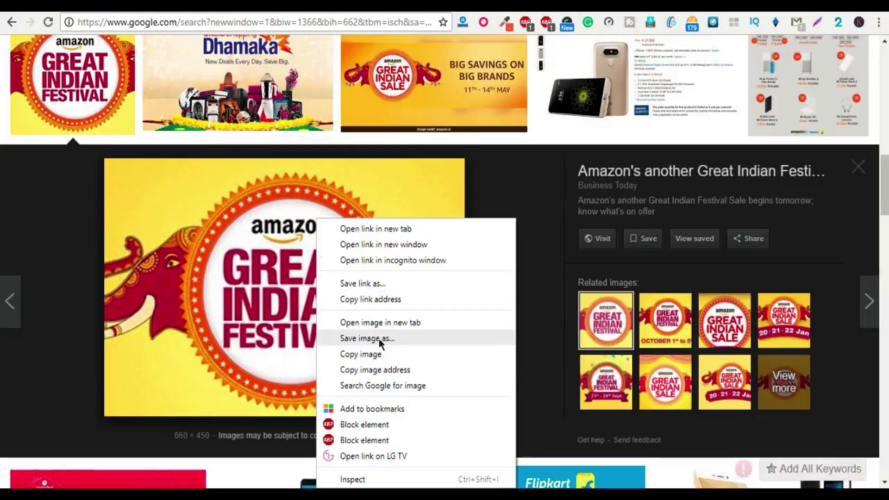
left_click(378, 339)
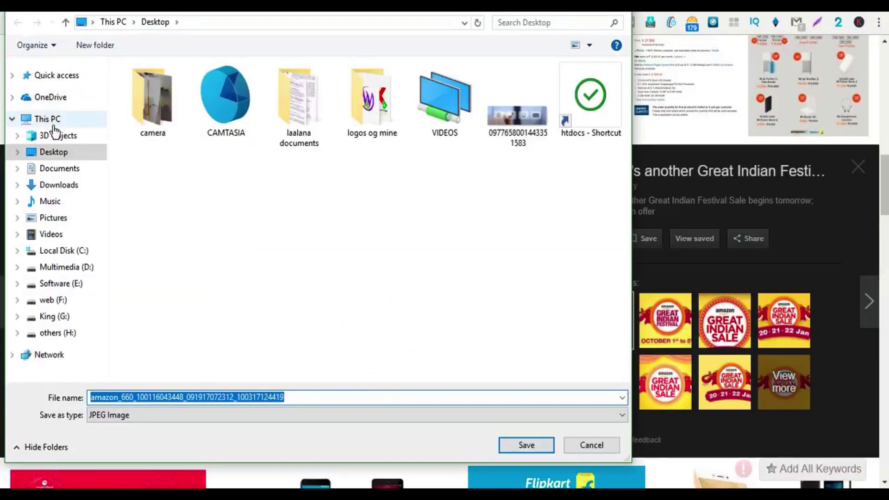
left_click(59, 152)
left_click(517, 447)
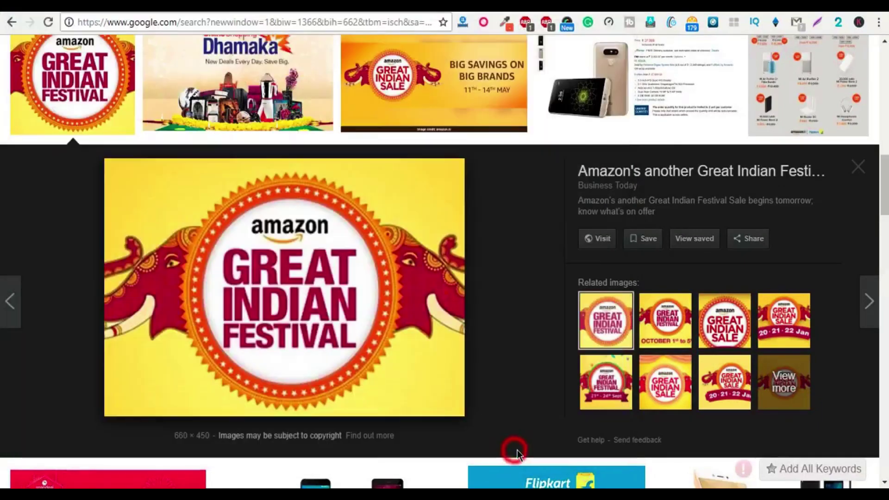
left_click(356, 7)
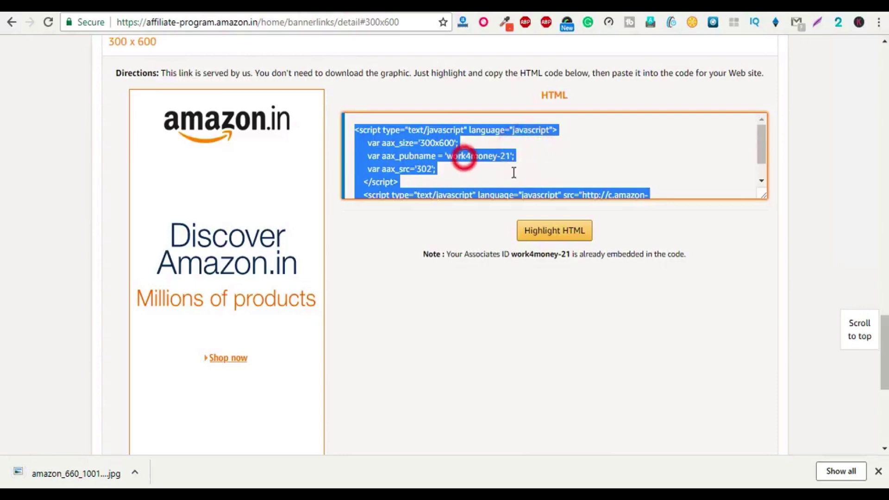
Step: Enlarge the HTML code box and return to the favourite-destinations link builder
left_click_drag(764, 197, 763, 357)
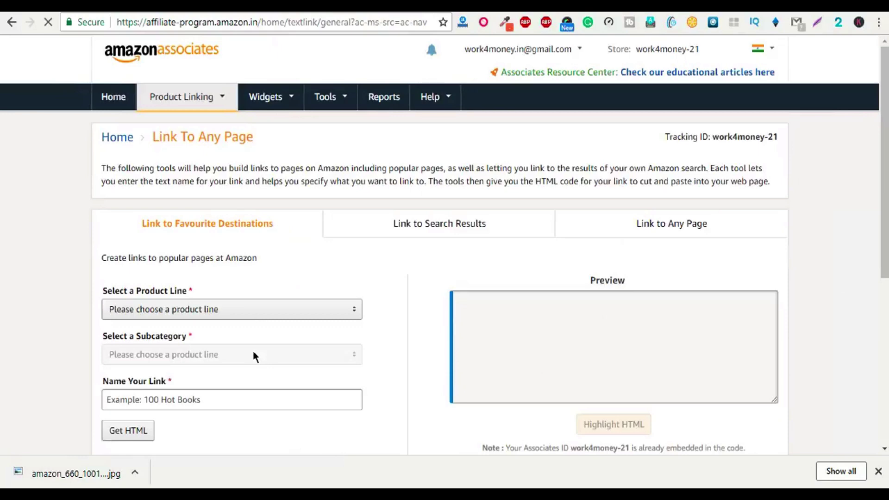
left_click(408, 228)
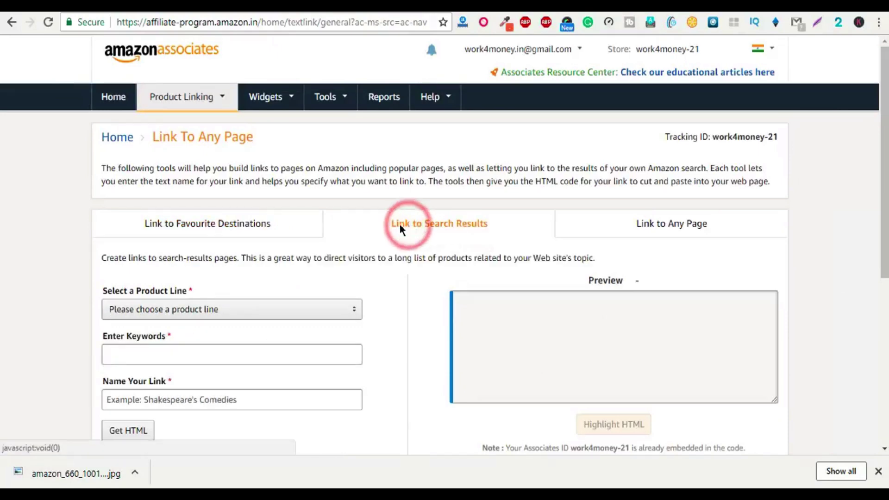
left_click(238, 223)
scroll(224, 370, "down", 2)
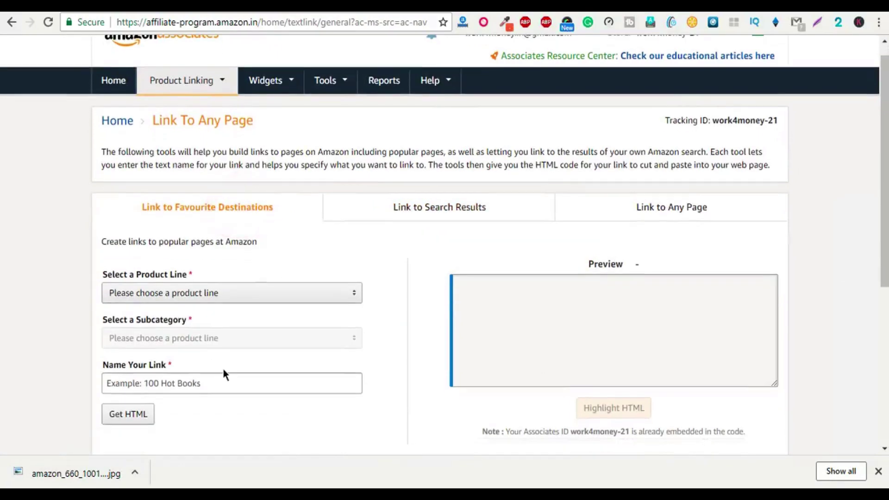
Step: Generate a text link named 'computer' for Computers > Laptops and select its Amazon URL
left_click(242, 223)
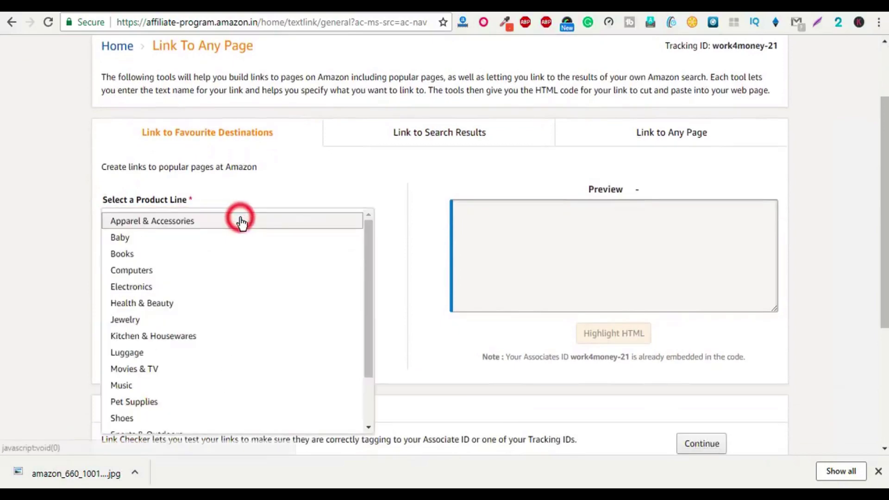
left_click(208, 278)
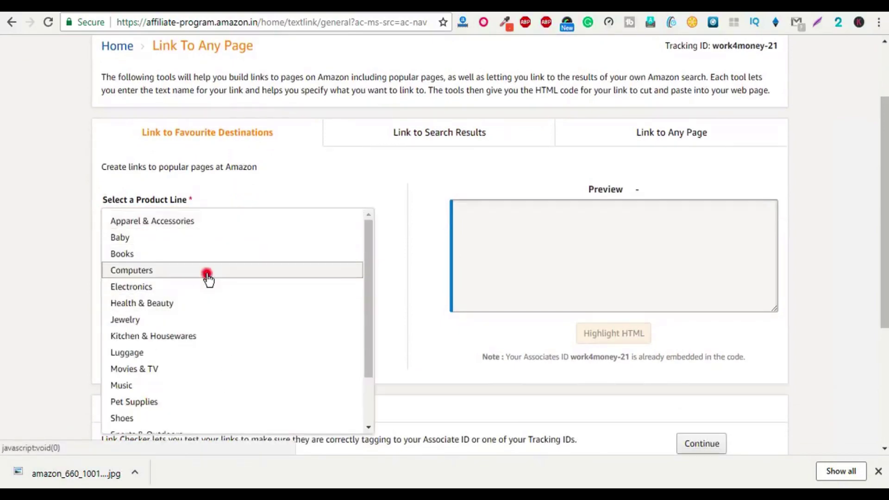
left_click(239, 266)
left_click(199, 154)
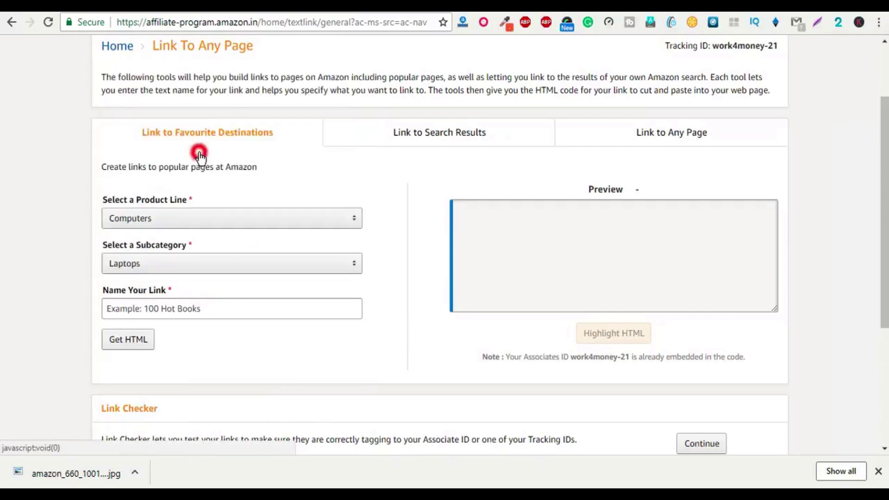
left_click(227, 311)
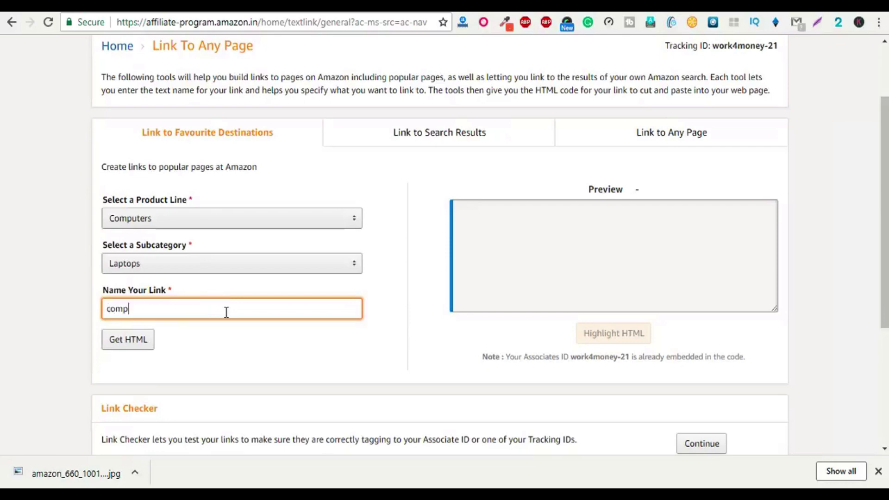
key("Tab")
key("Return")
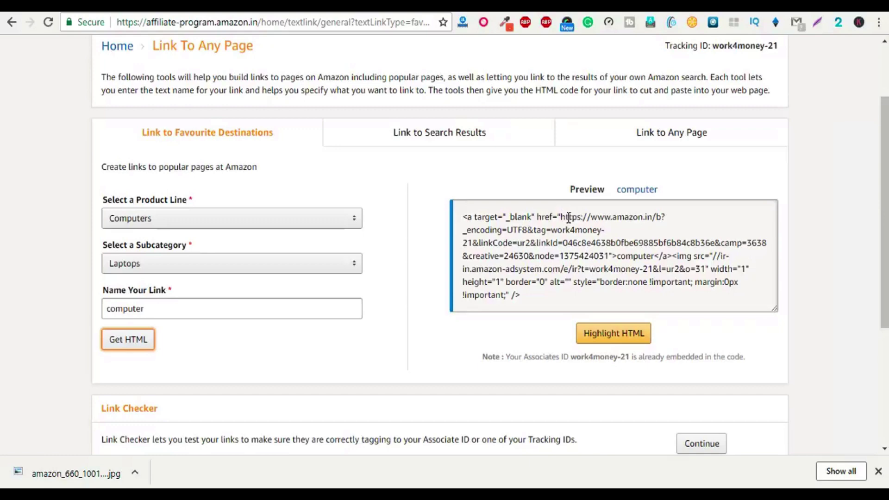
left_click_drag(563, 217, 608, 255)
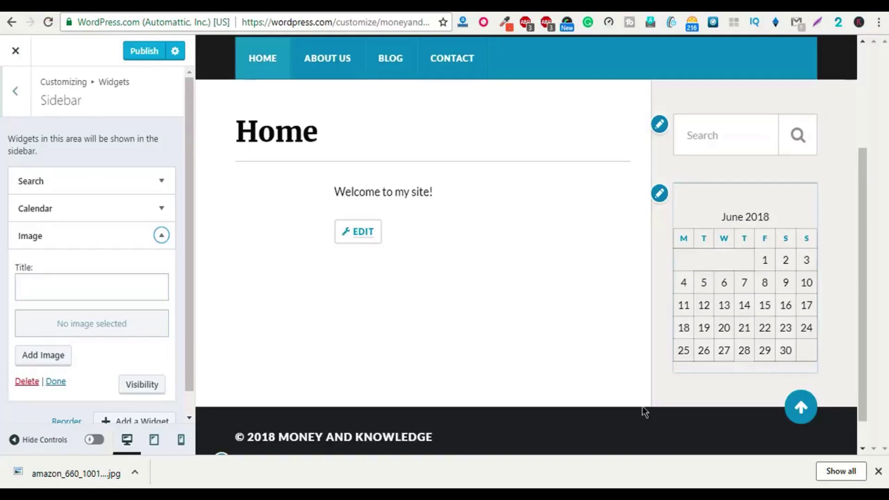
Step: Upload the saved Great Indian Festival JPEG as the Image widget's picture
scroll(68, 302, "down", 1)
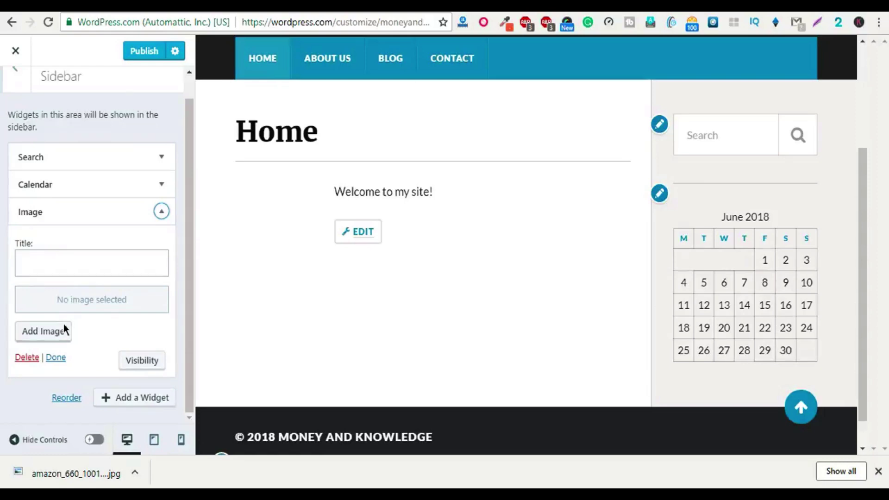
left_click(38, 334)
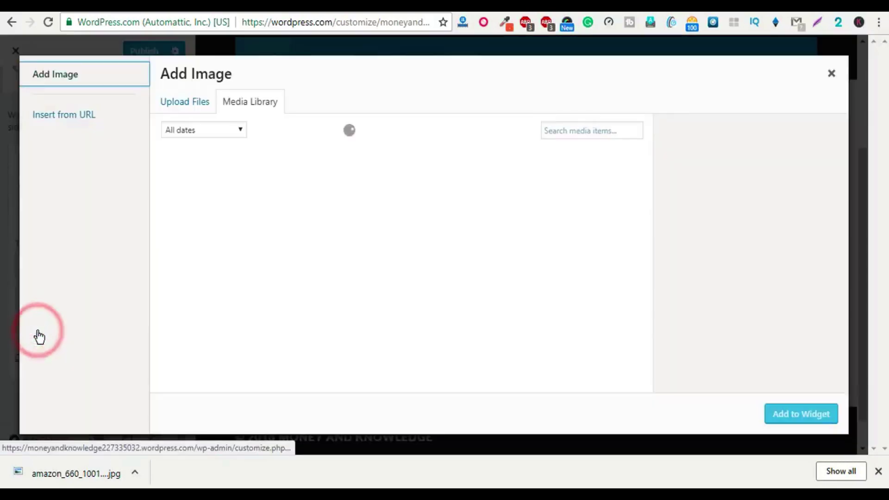
left_click(185, 103)
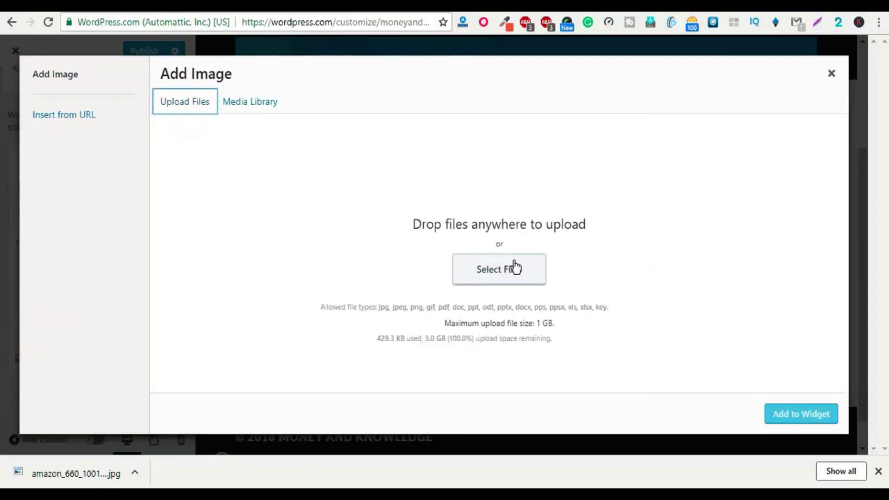
left_click(491, 272)
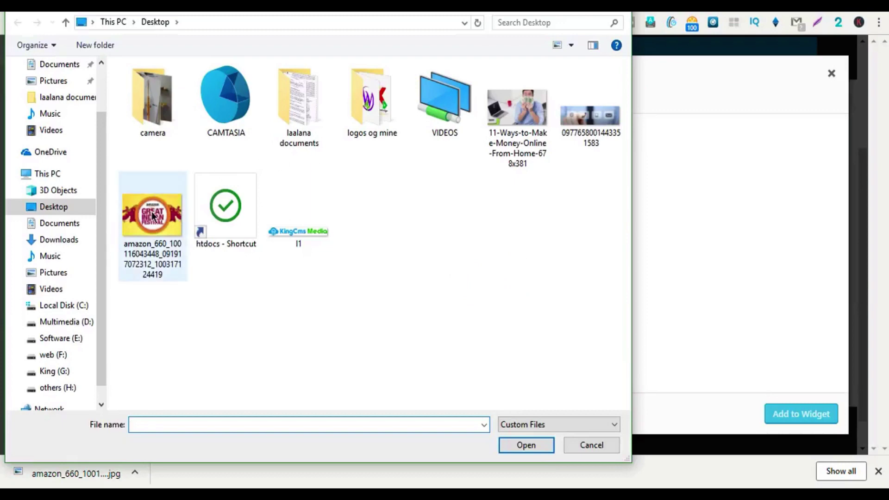
double_click(150, 211)
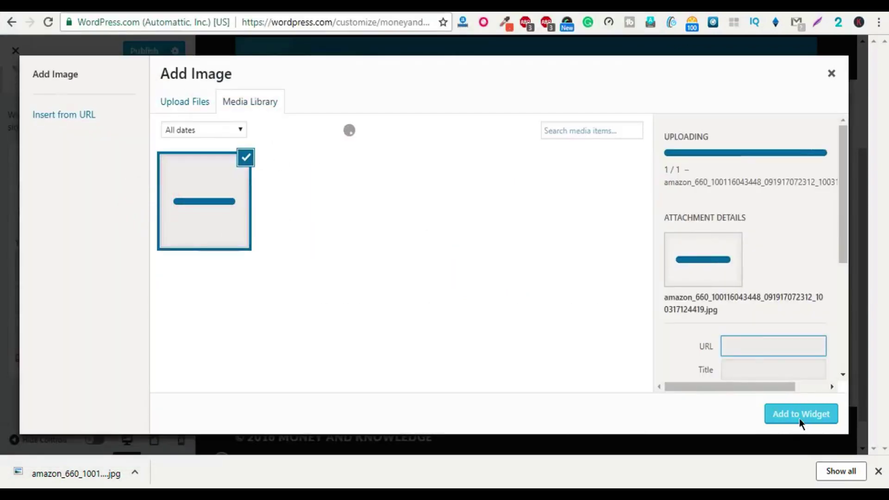
scroll(752, 307, "down", 2)
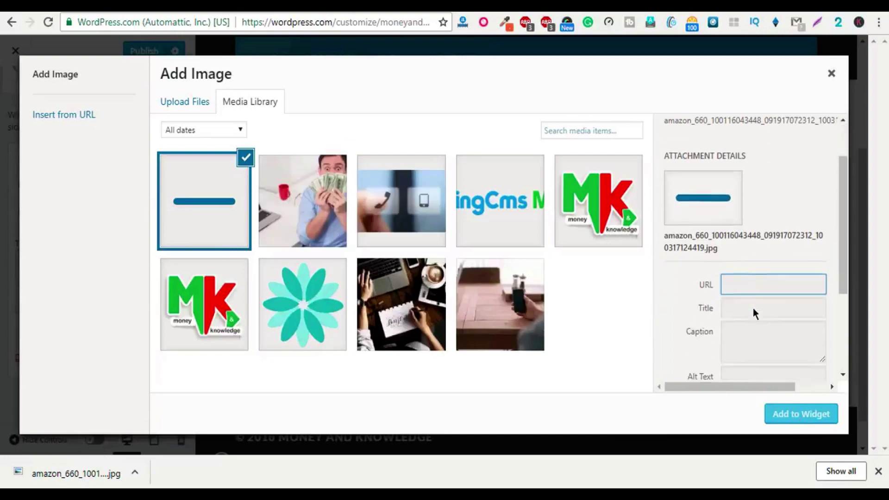
Step: Set the image's custom link to the pasted Amazon laptops affiliate URL and add it to the widget
left_click(749, 272)
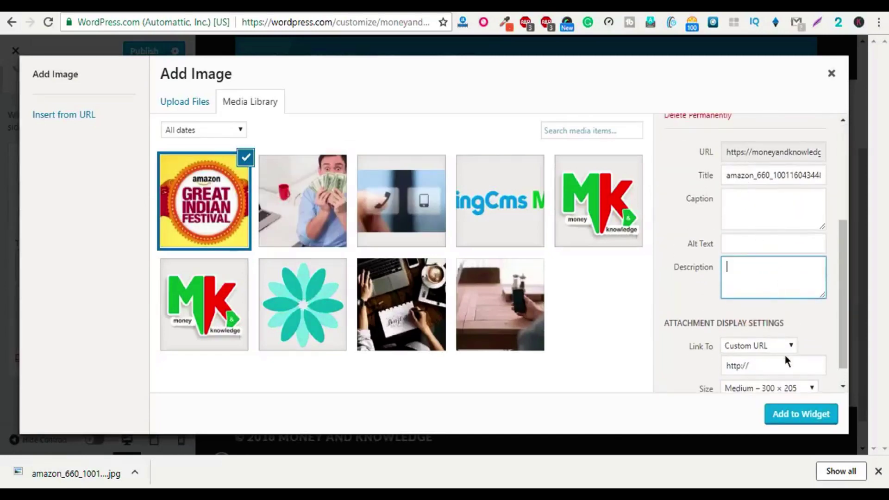
scroll(786, 367, "down", 1)
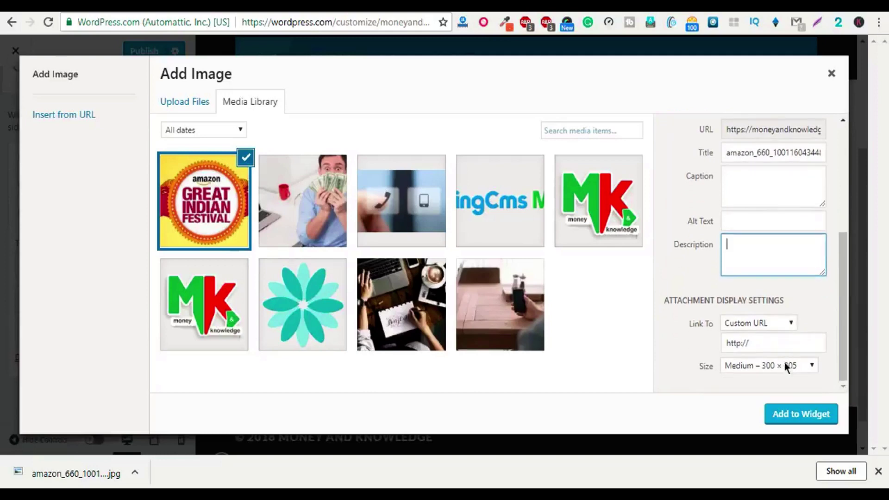
left_click(761, 345)
left_click_drag(761, 345, 719, 345)
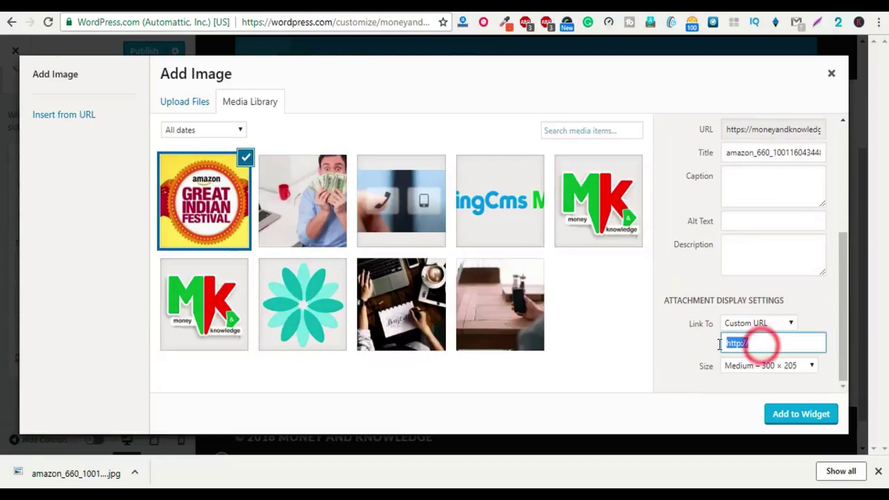
key("ctrl+v")
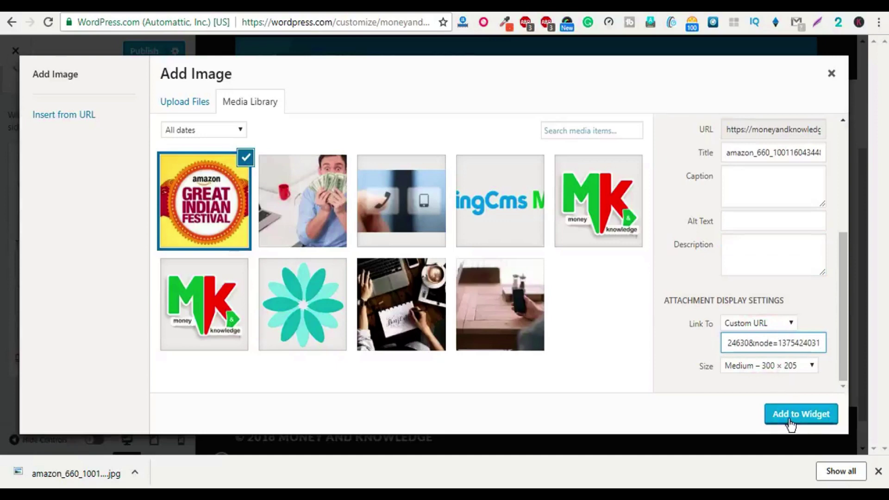
left_click(789, 418)
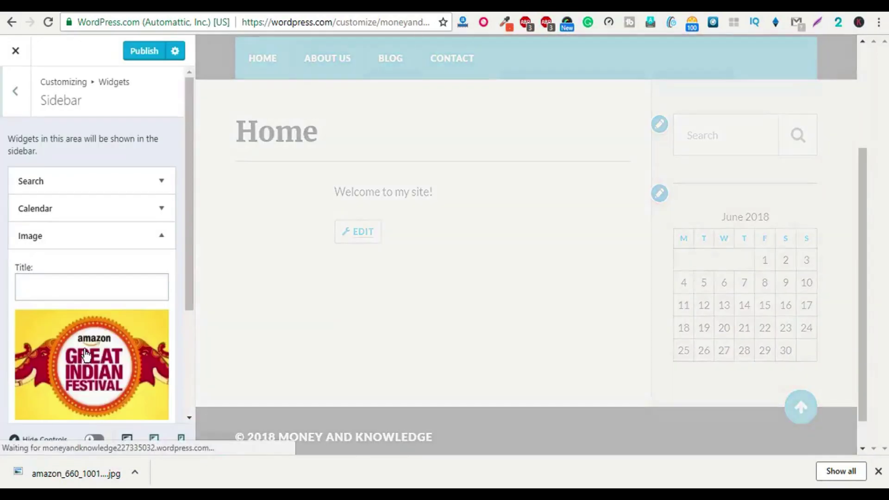
Step: Finish editing the Image widget's settings in the Sidebar panel
scroll(123, 288, "down", 2)
scroll(123, 288, "down", 1)
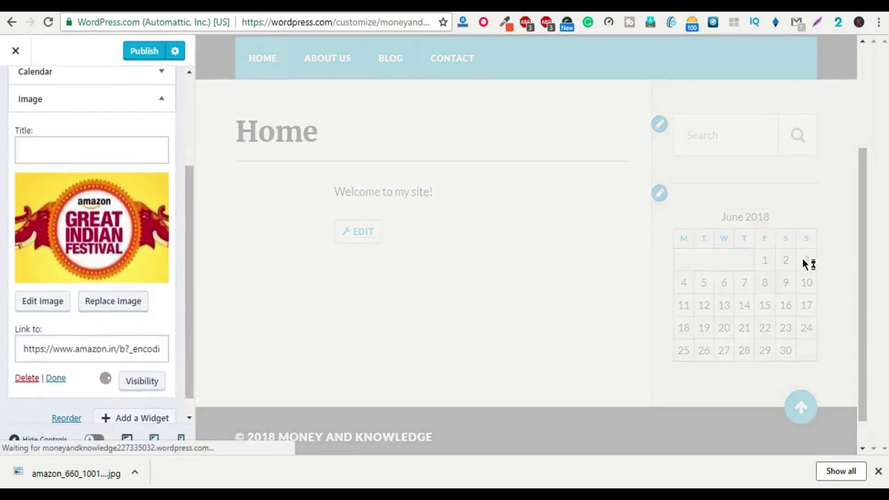
scroll(749, 400, "down", 1)
scroll(749, 323, "down", 1)
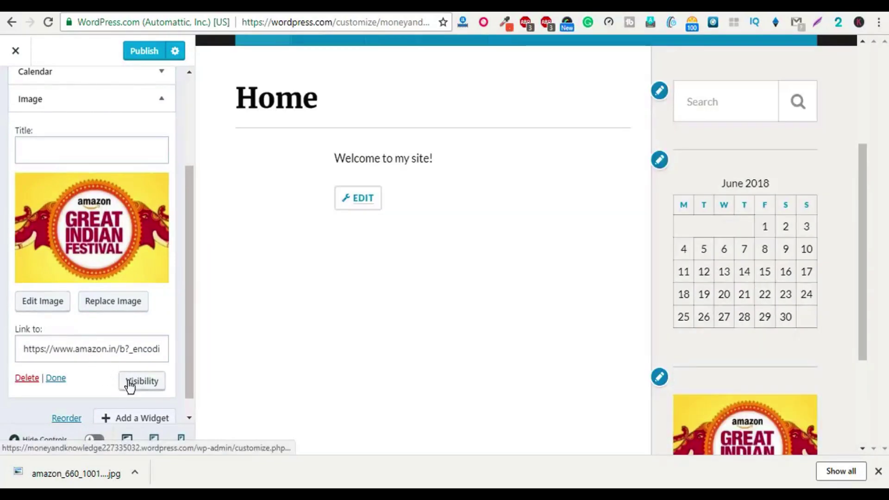
left_click(54, 378)
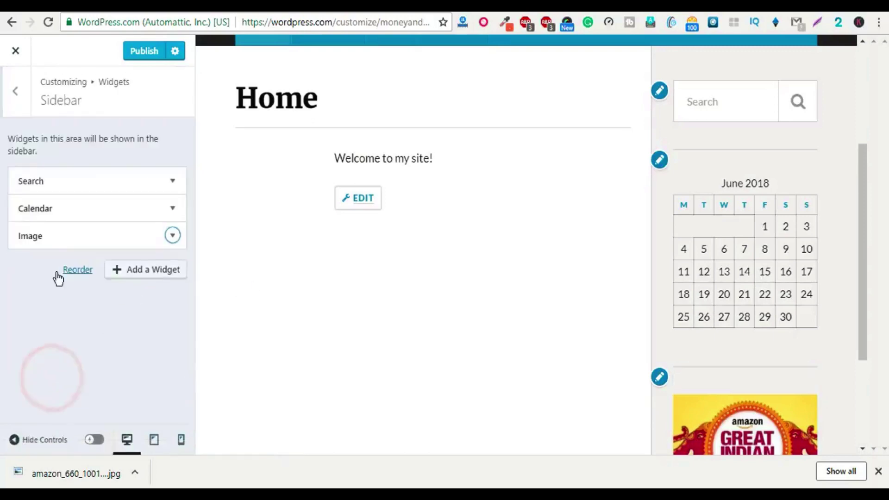
Step: Move the Image widget above Search and Calendar, publish, and exit to the live site
left_click(85, 241)
left_click_drag(85, 242, 96, 188)
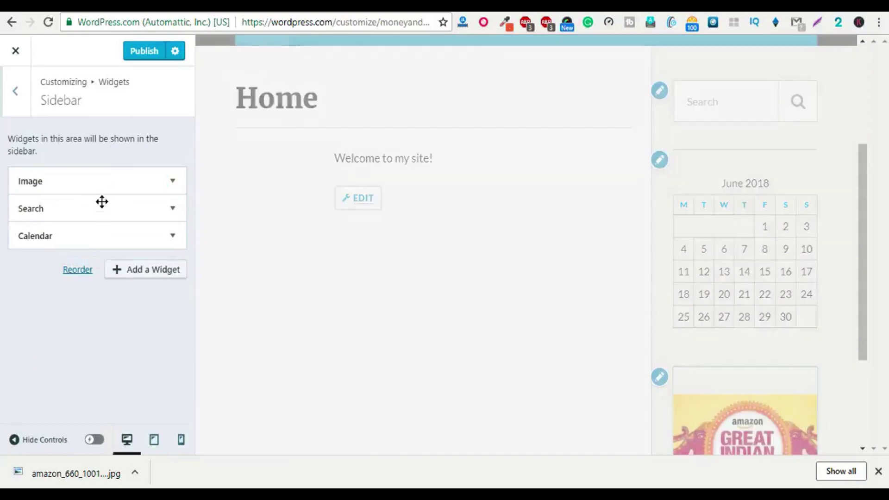
left_click(144, 55)
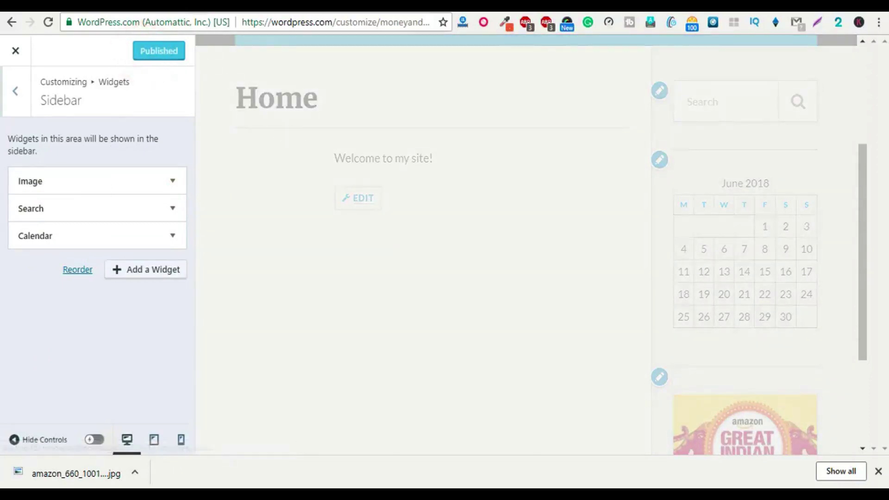
left_click(16, 50)
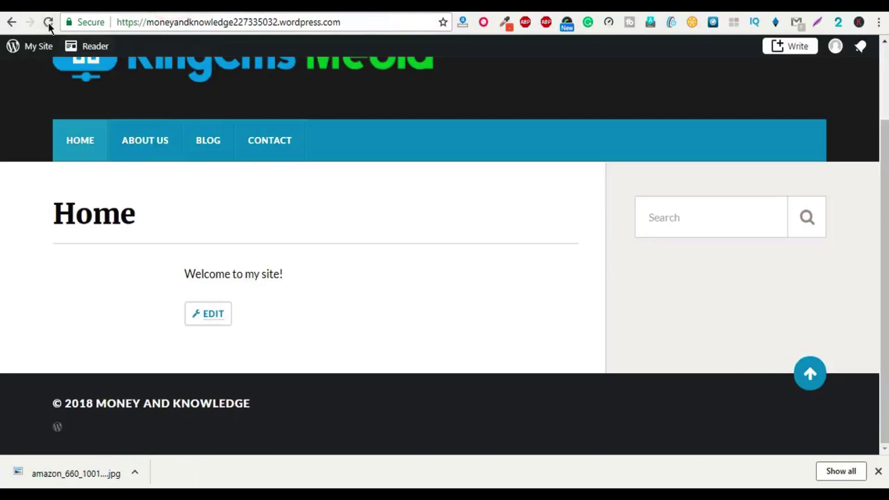
Step: Reload the live site and go to its Blog page with the festival banner in the sidebar
left_click(48, 21)
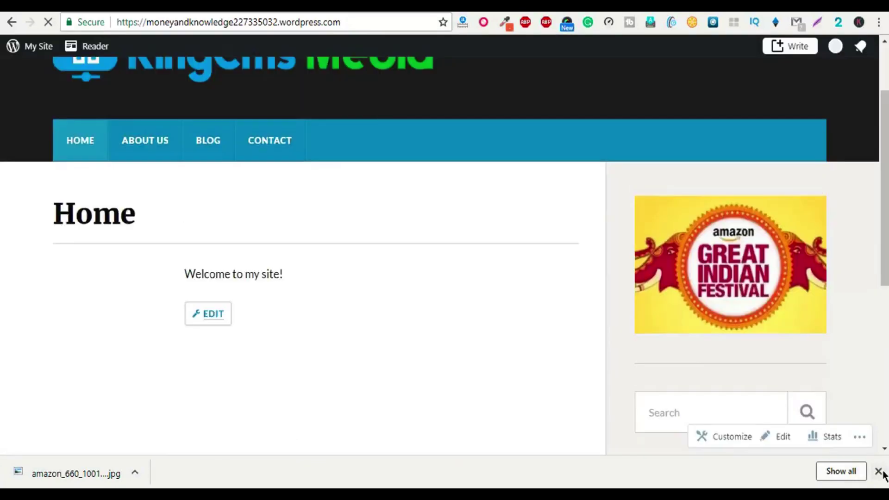
left_click(878, 471)
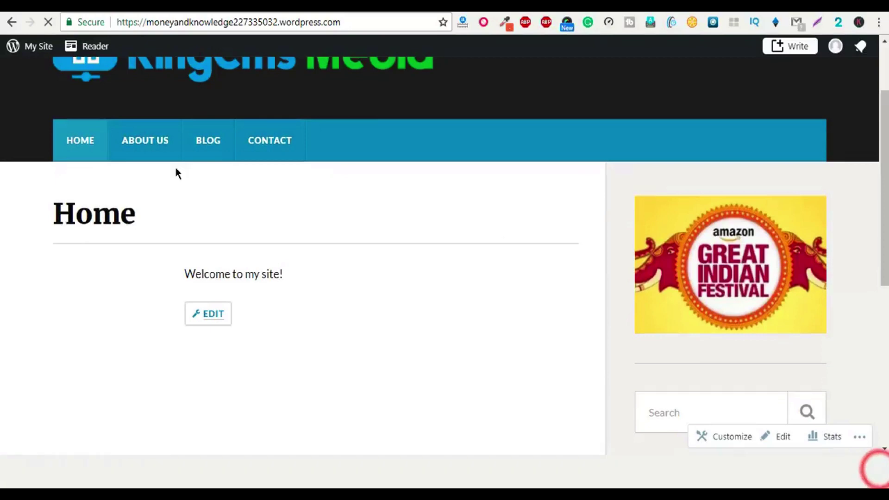
left_click(211, 139)
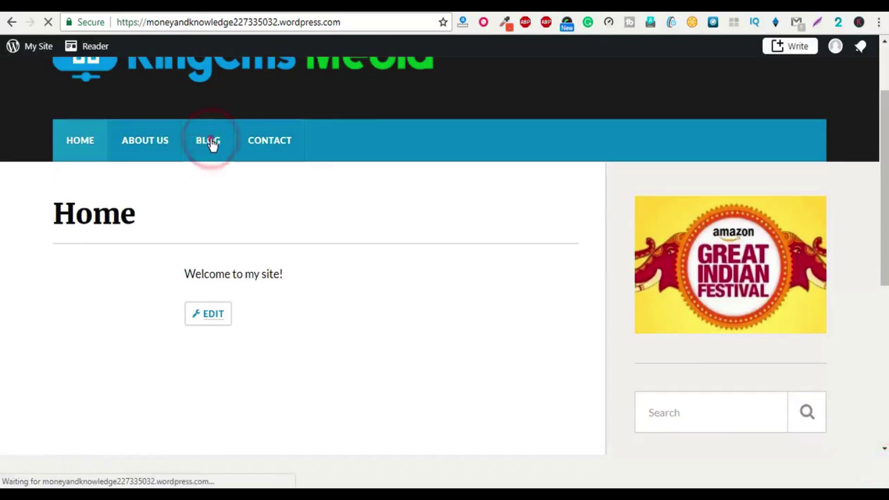
left_click(211, 141)
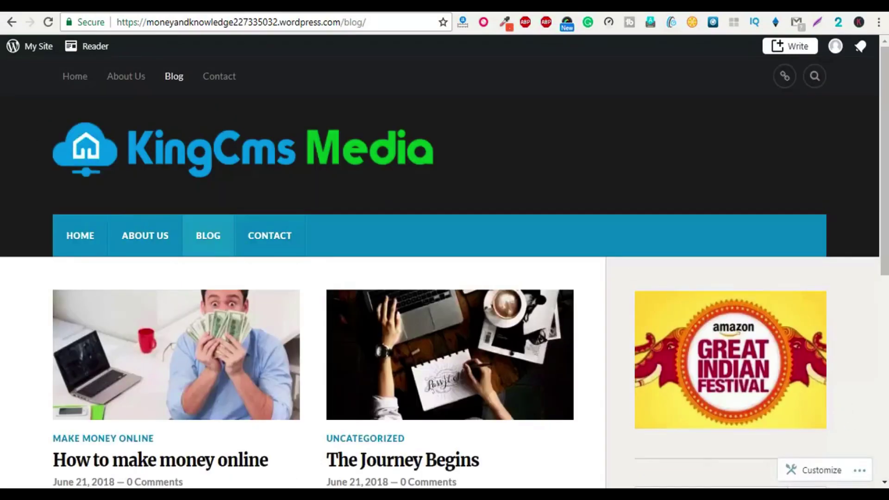
scroll(677, 312, "down", 3)
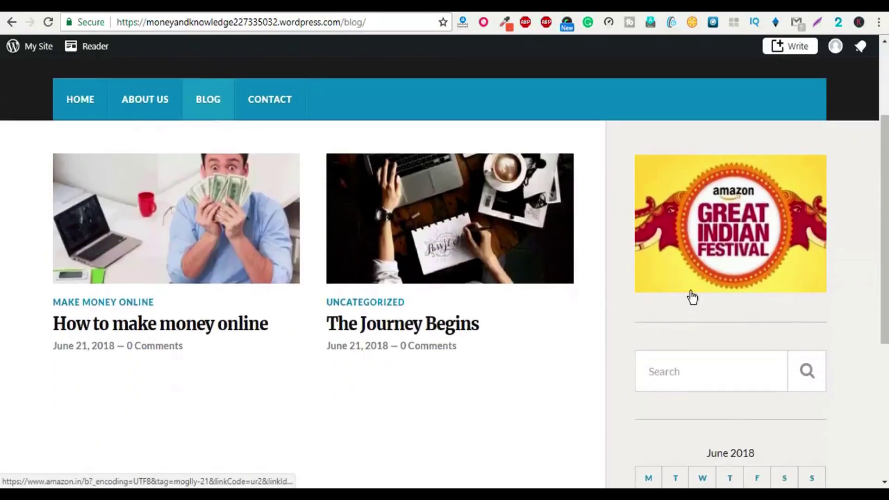
Step: Follow the sidebar festival image to Amazon's Laptops page and check its affiliate URL
left_click(719, 242)
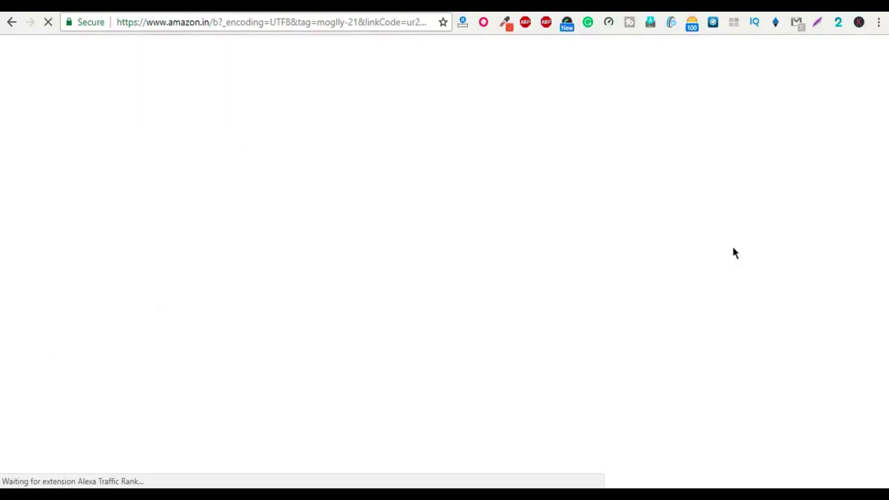
left_click_drag(169, 24, 498, 32)
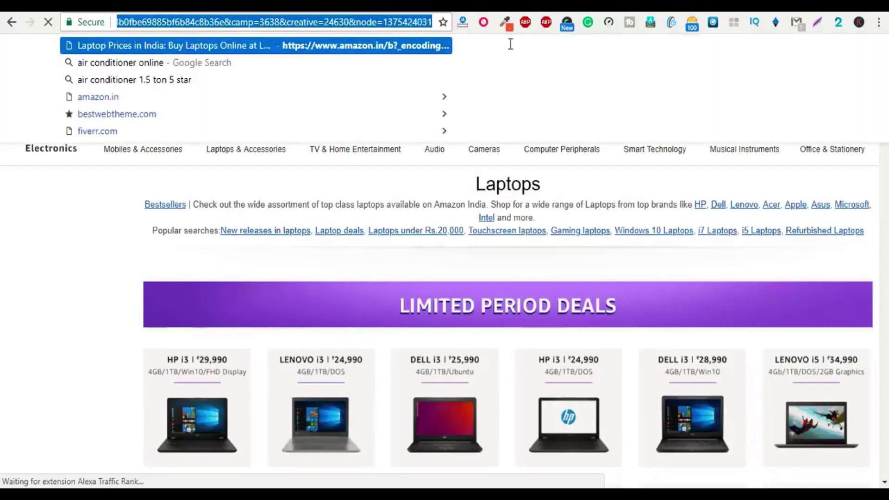
left_click(137, 250)
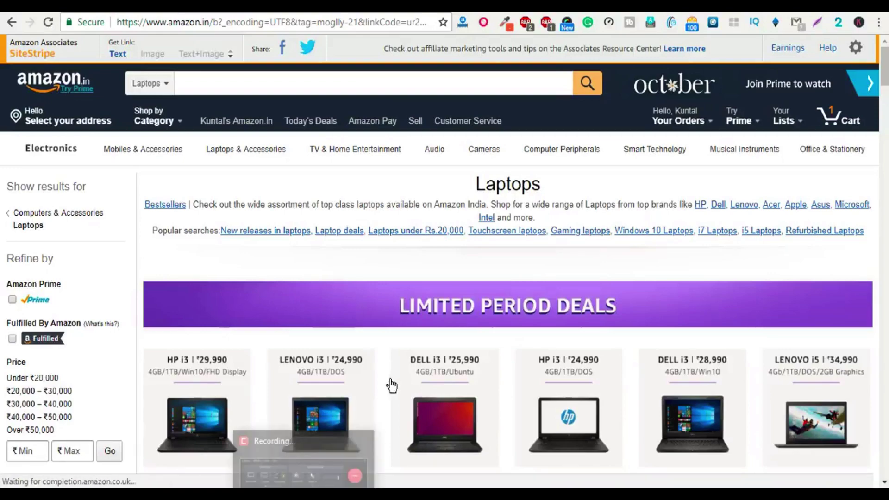
scroll(388, 382, "down", 1)
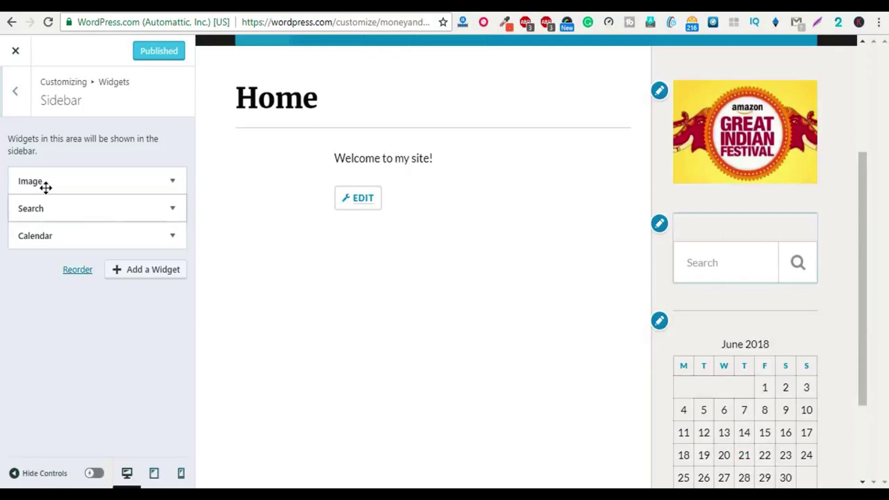
Step: Delete the Search widget from the Sidebar and publish, leaving Image above Calendar
left_click(169, 209)
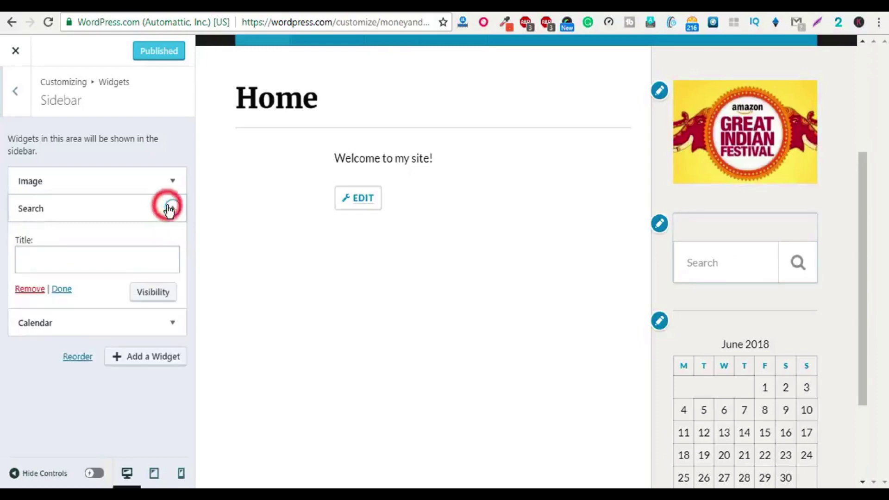
left_click(31, 292)
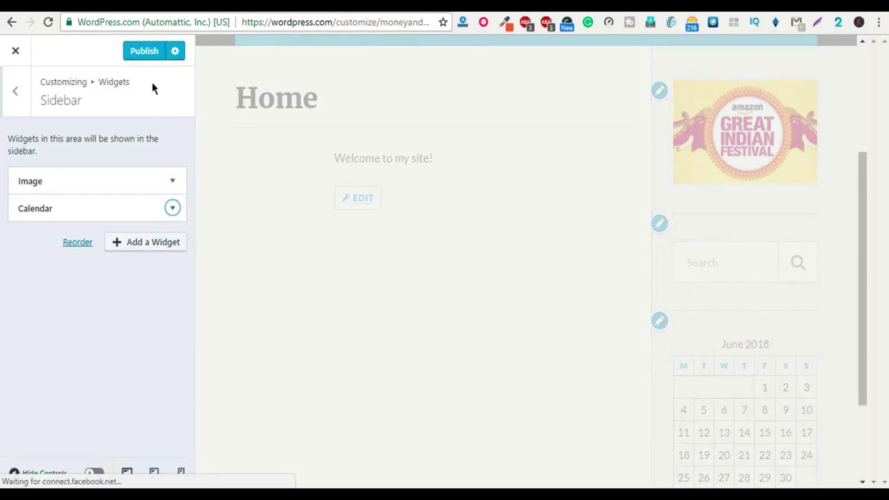
left_click(141, 50)
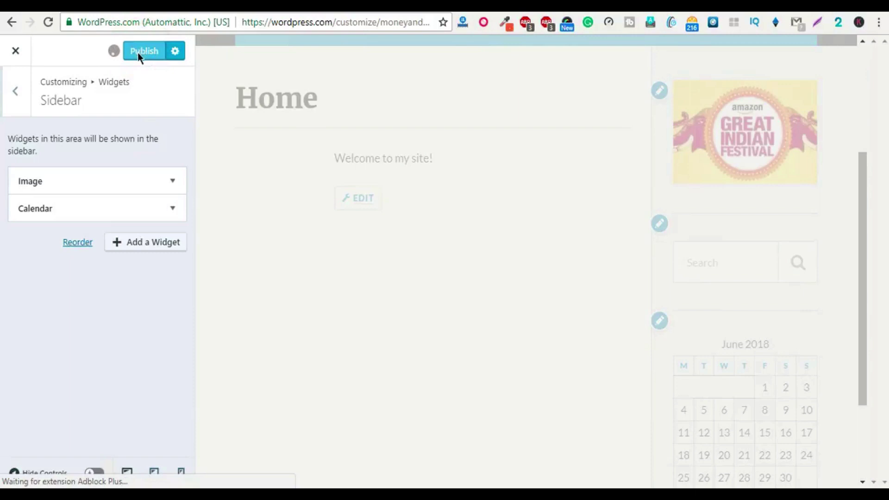
scroll(99, 227, "down", 2)
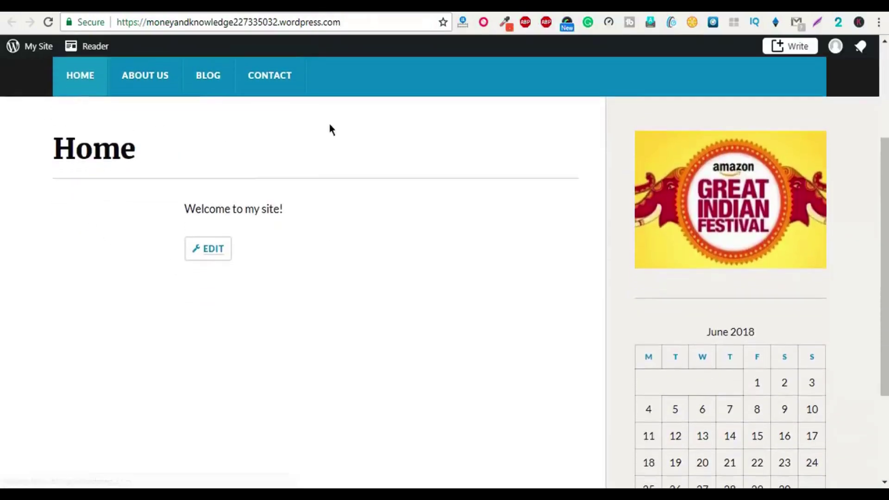
scroll(252, 452, "down", 2)
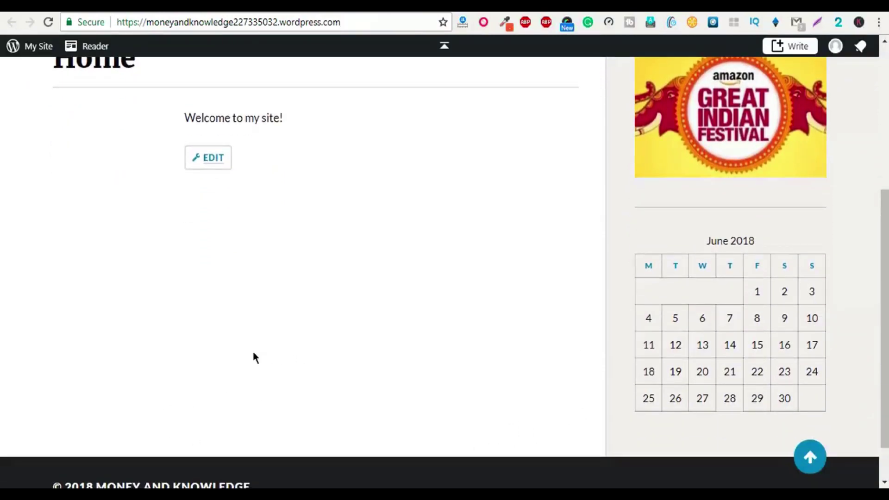
scroll(253, 352, "up", 2)
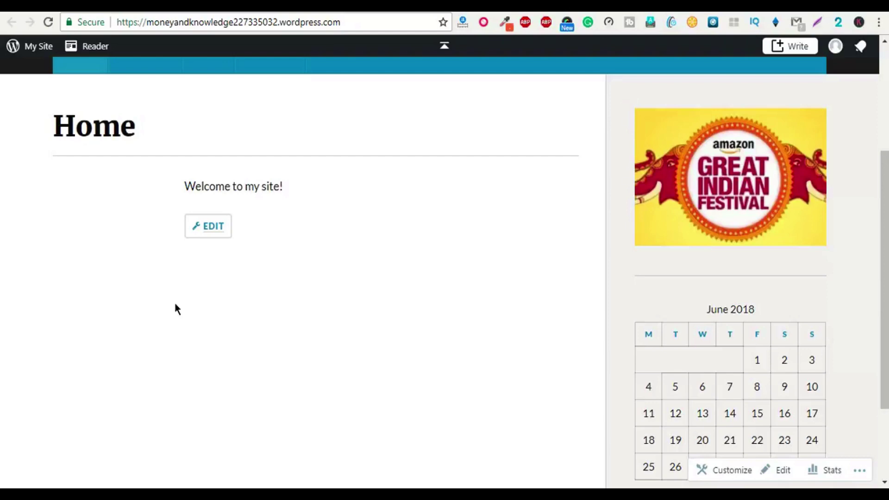
scroll(159, 176, "up", 1)
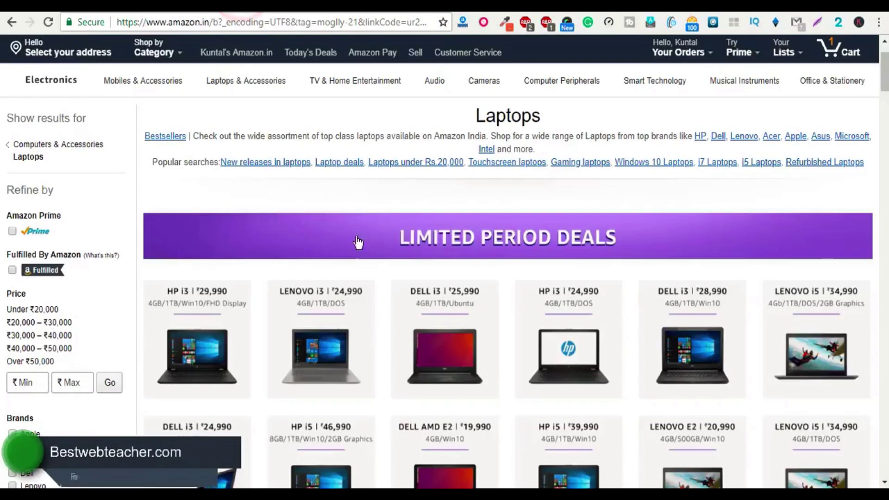
Step: Browse the Limited Period Deals listings on Amazon's Laptops page, led by the ₹29,990 HP i3
scroll(221, 363, "down", 2)
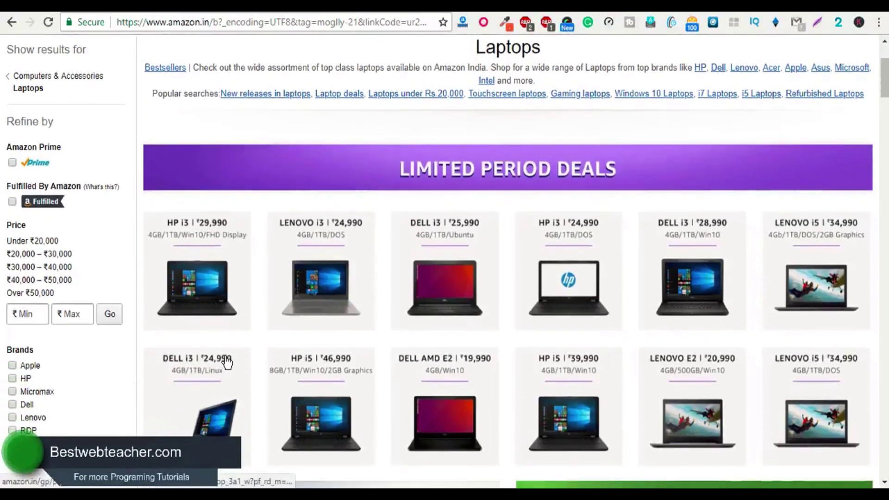
scroll(225, 365, "up", 3)
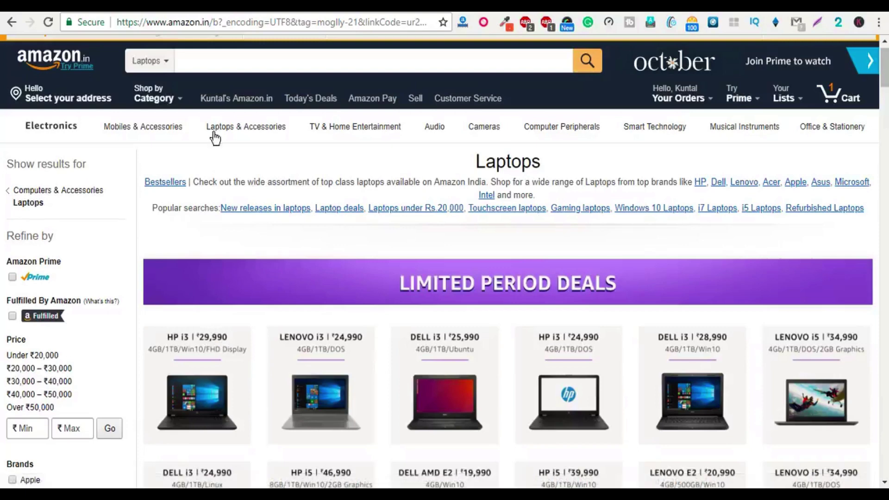
mouse_move(192, 122)
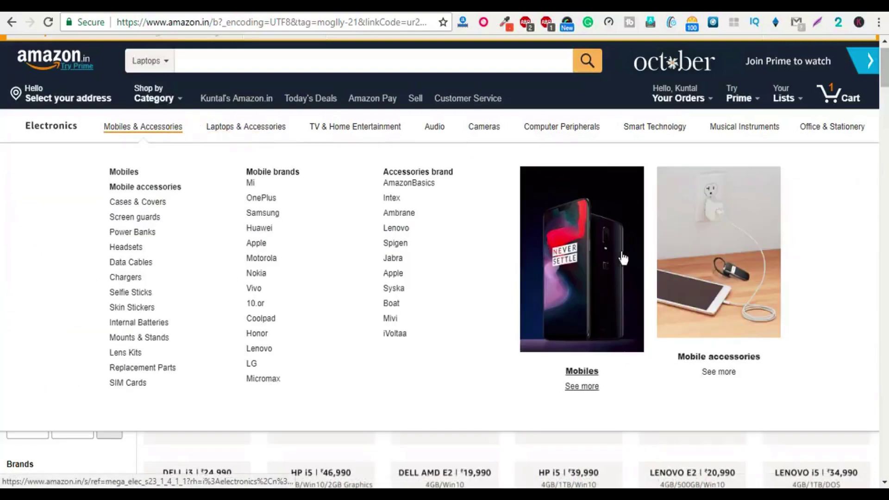